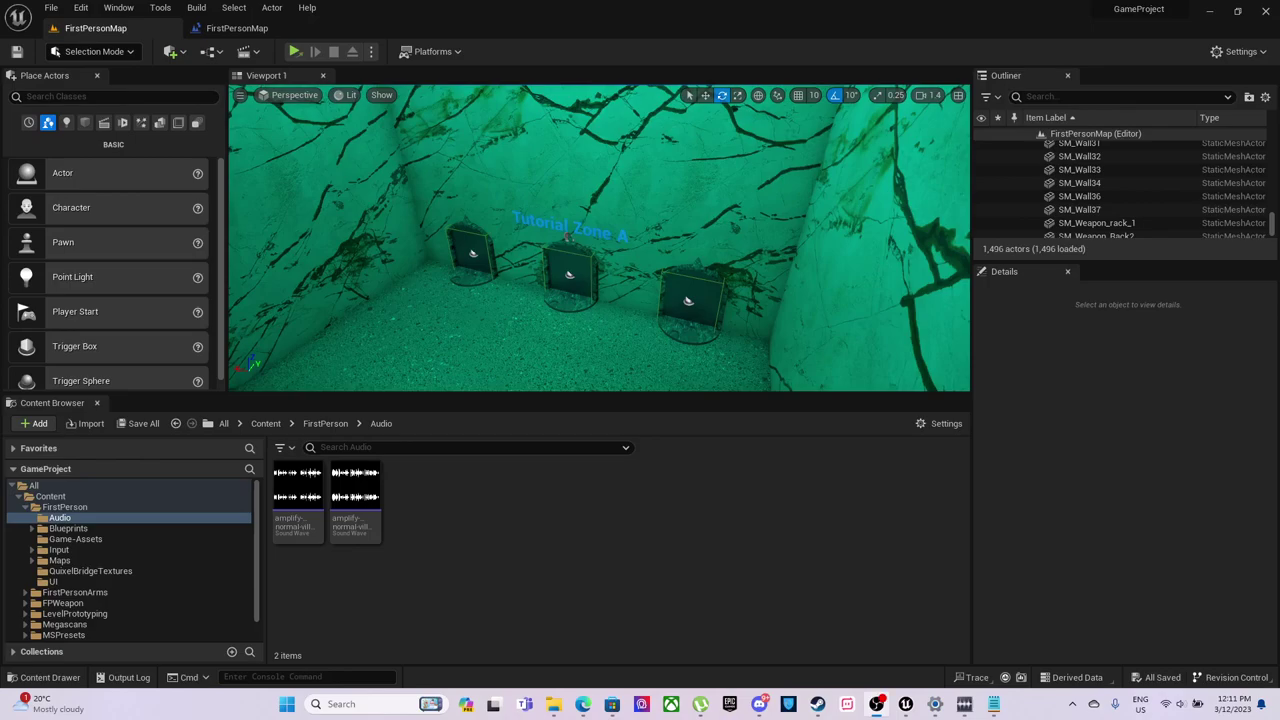
Step: Tour the level from the player start and Tutorial Zone A portals through the lantern-lit stone arena to the dark forest area
right_drag(640, 250, 540, 252)
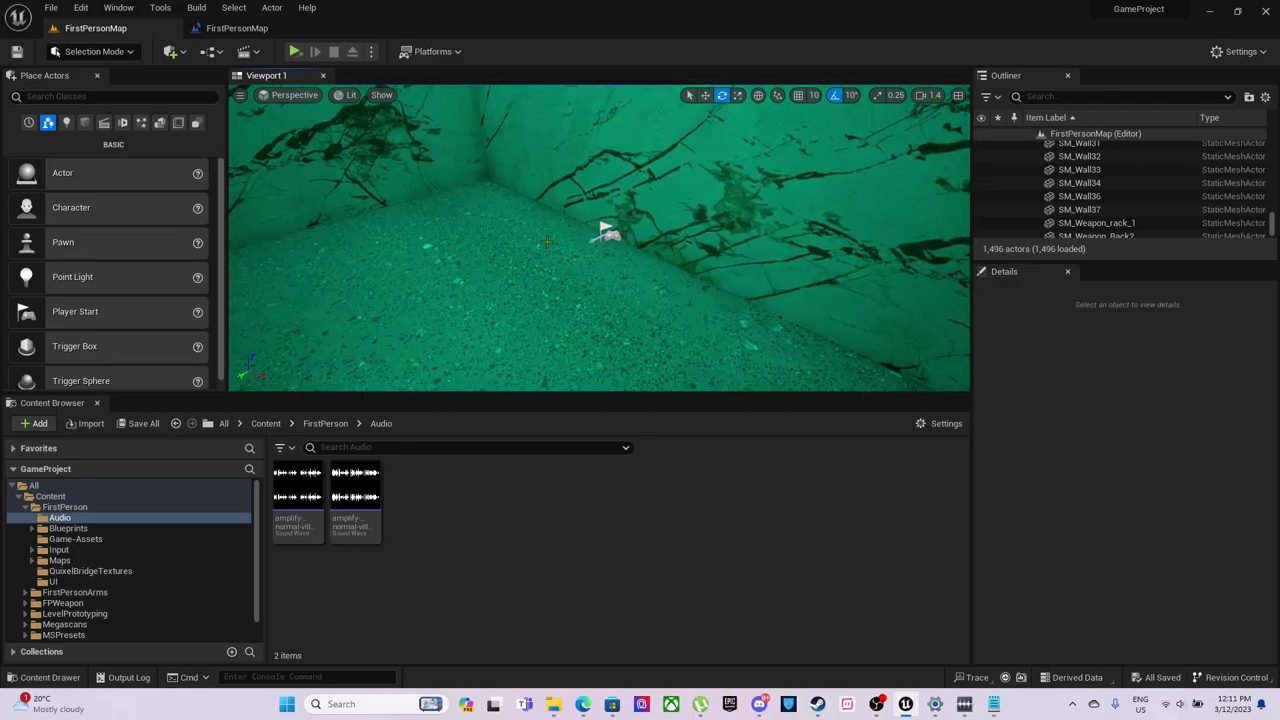
click(605, 231)
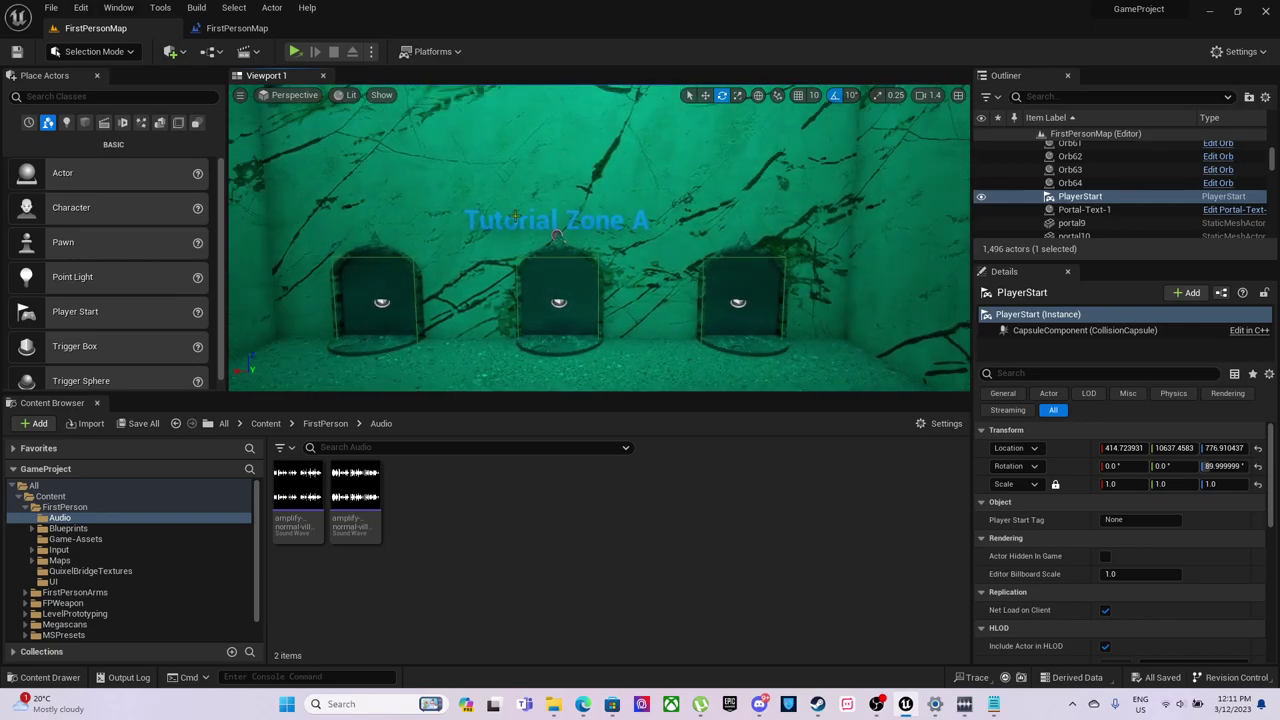
click(275, 282)
click(557, 236)
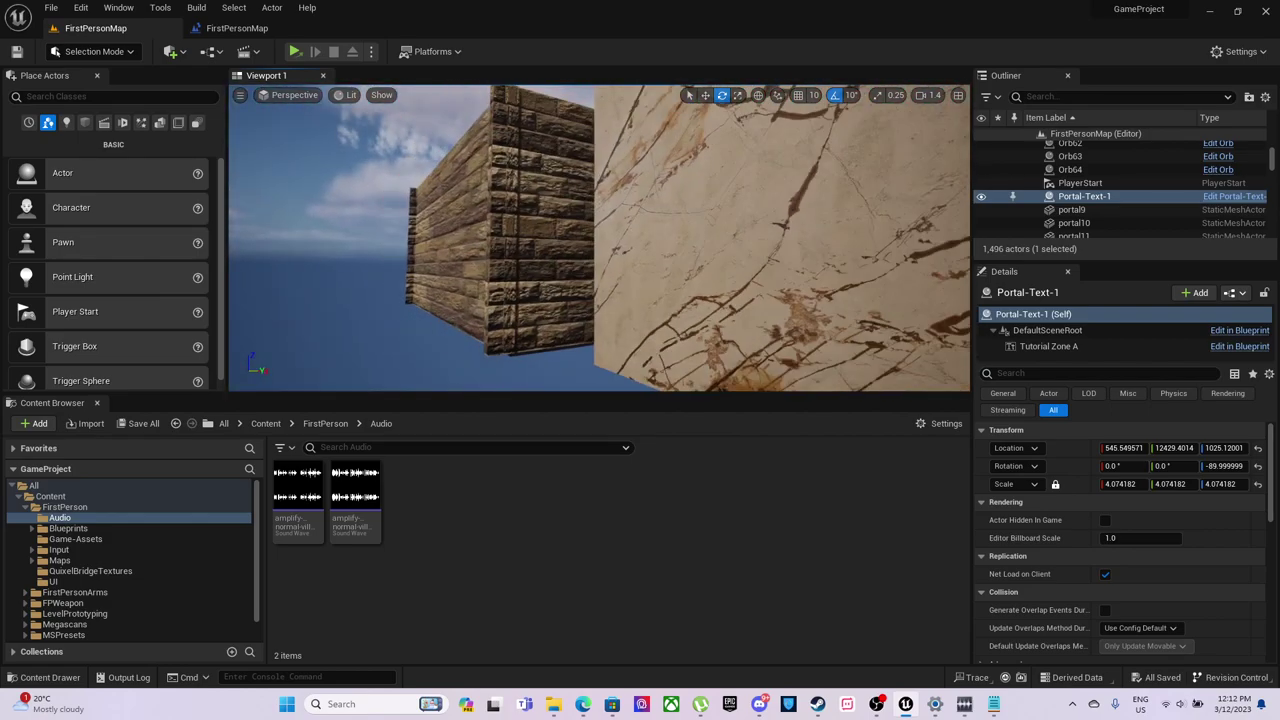
right_drag(600, 238, 500, 195)
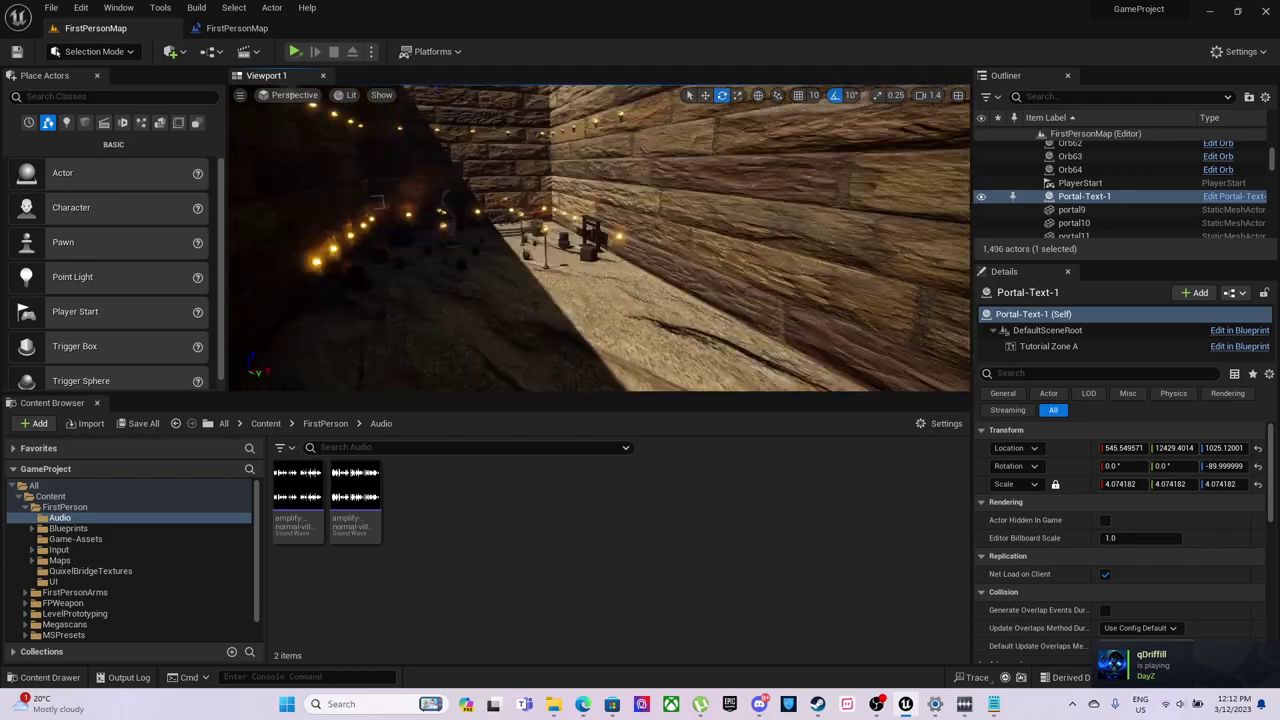
right_drag(600, 238, 600, 320)
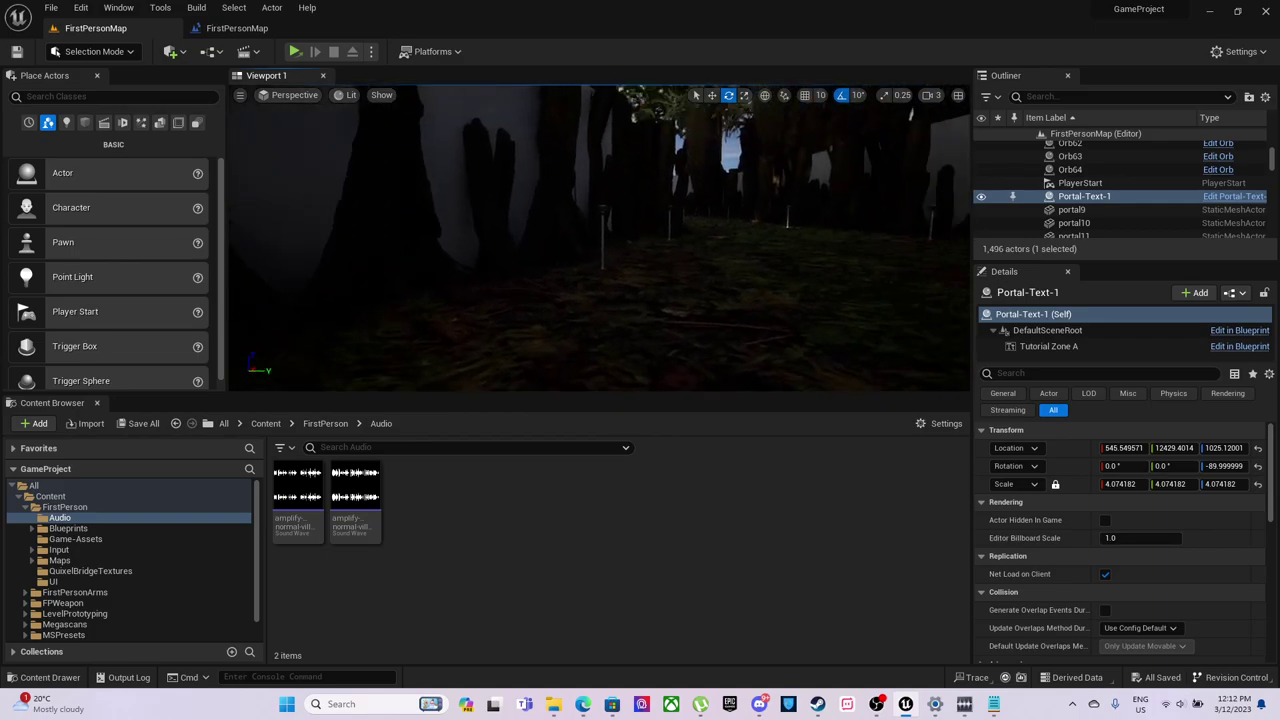
right_drag(600, 238, 330, 238)
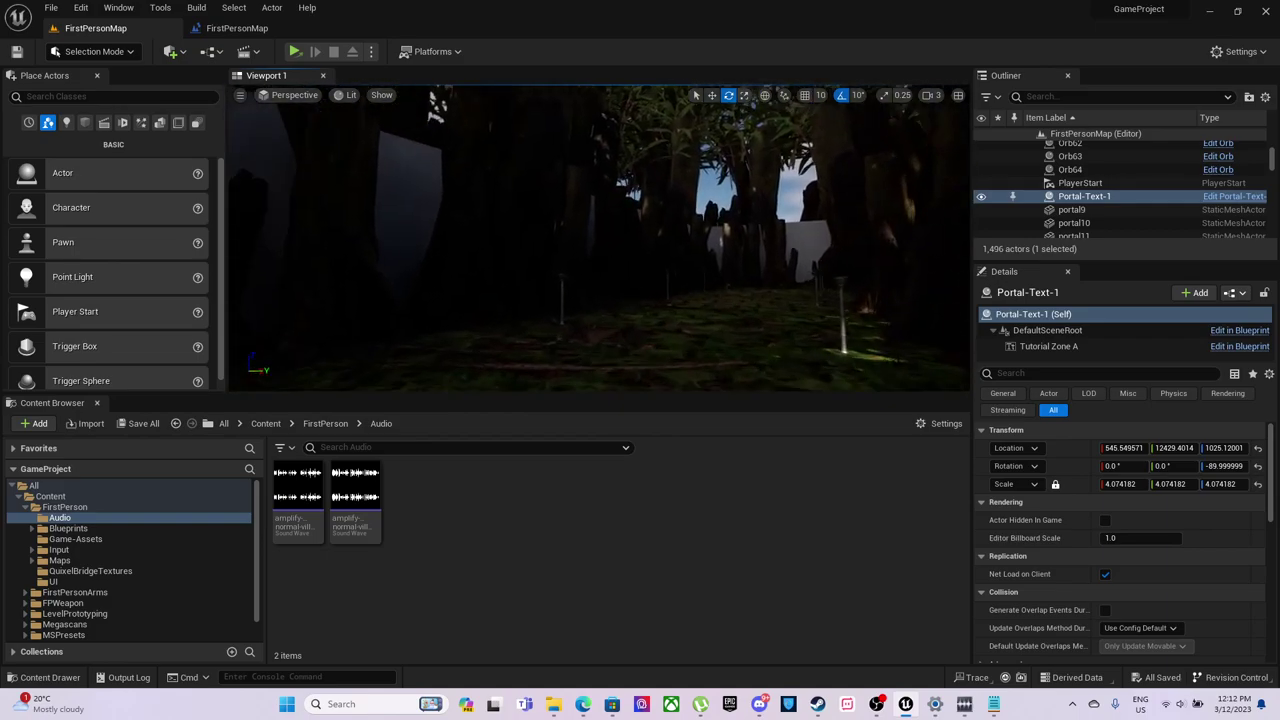
right_drag(600, 238, 430, 182)
right_drag(258, 90, 258, 90)
right_drag(648, 335, 648, 335)
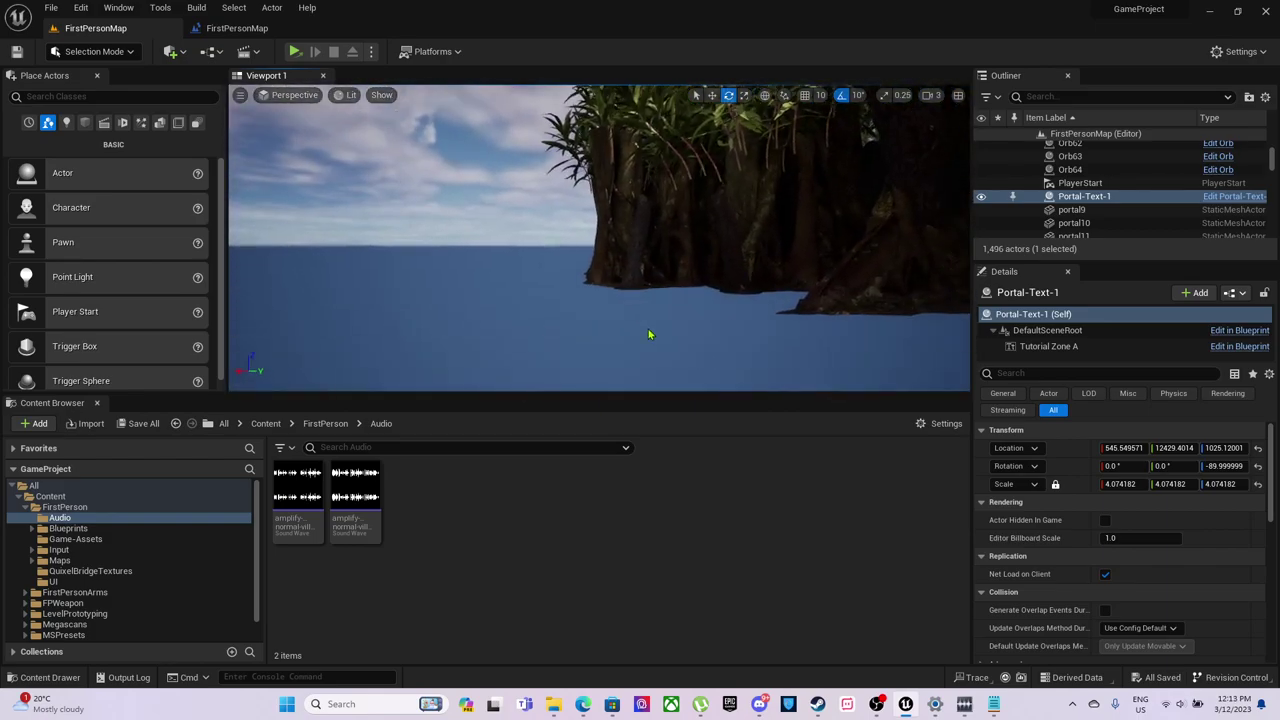
Step: Inspect the settings and asset details of the two villain sound waves in the Audio folder
double_click(301, 521)
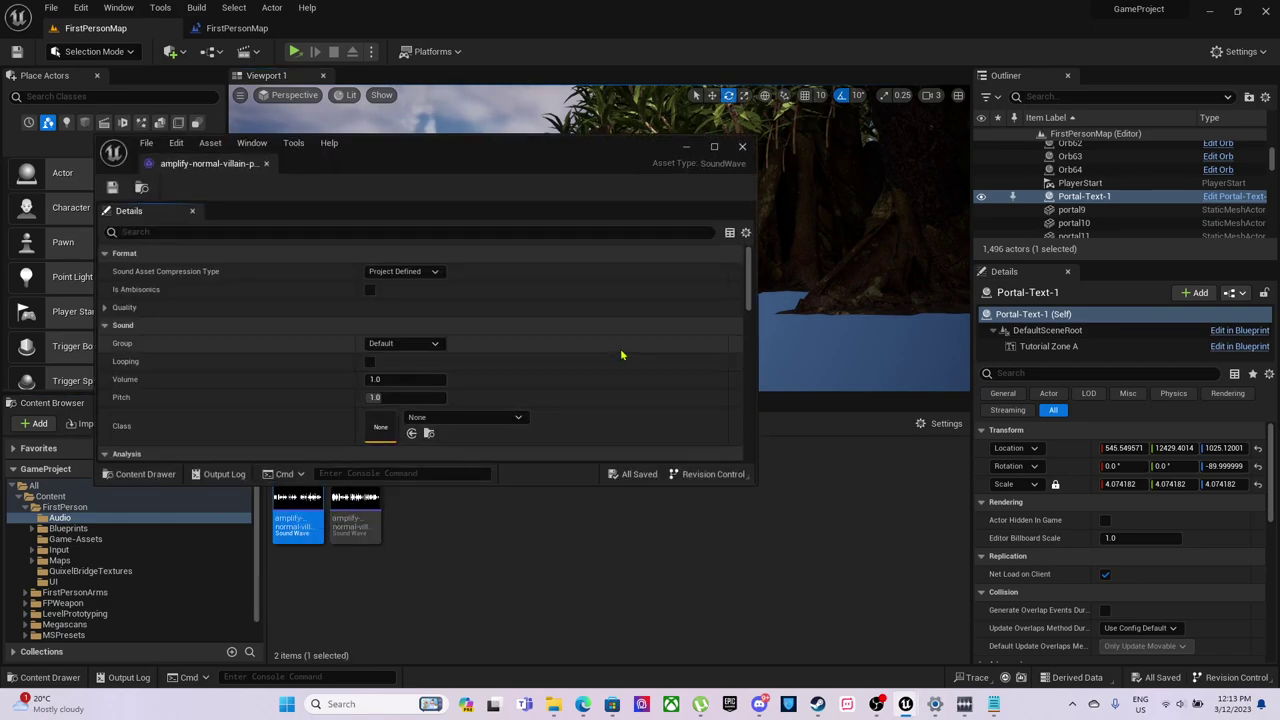
drag(371, 157, 423, 200)
click(793, 190)
mouse_move(305, 521)
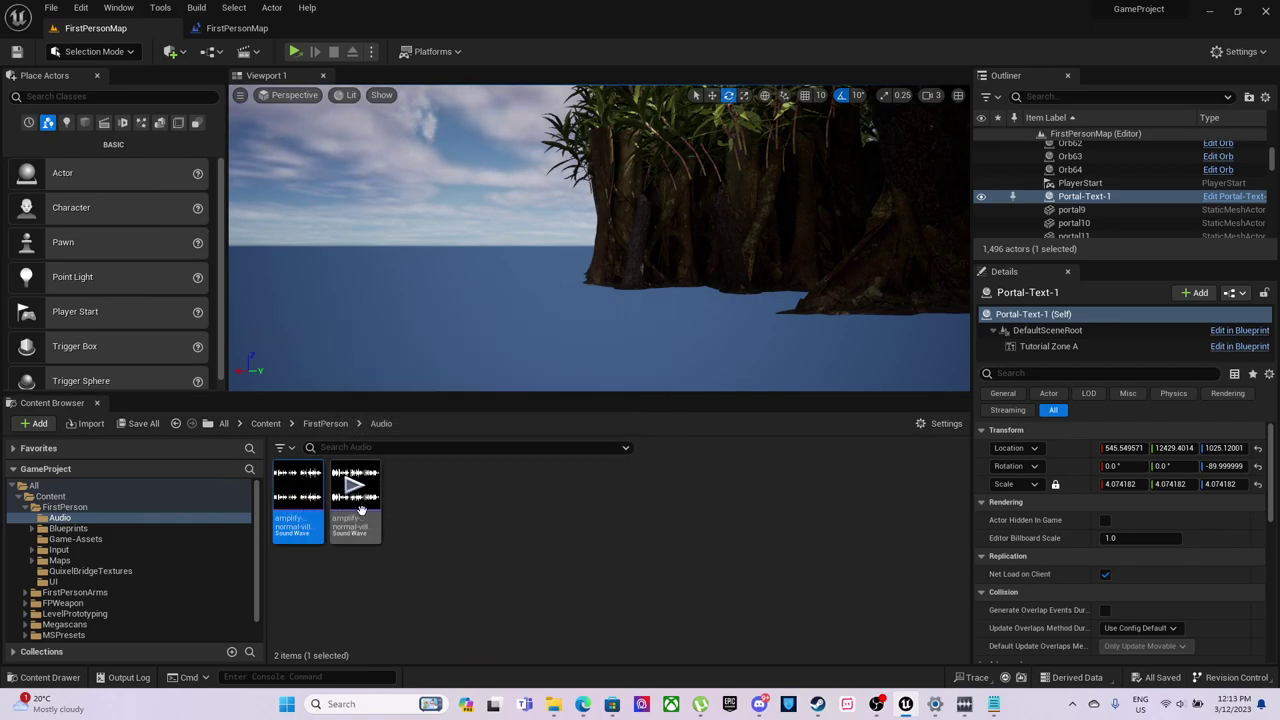
mouse_move(355, 518)
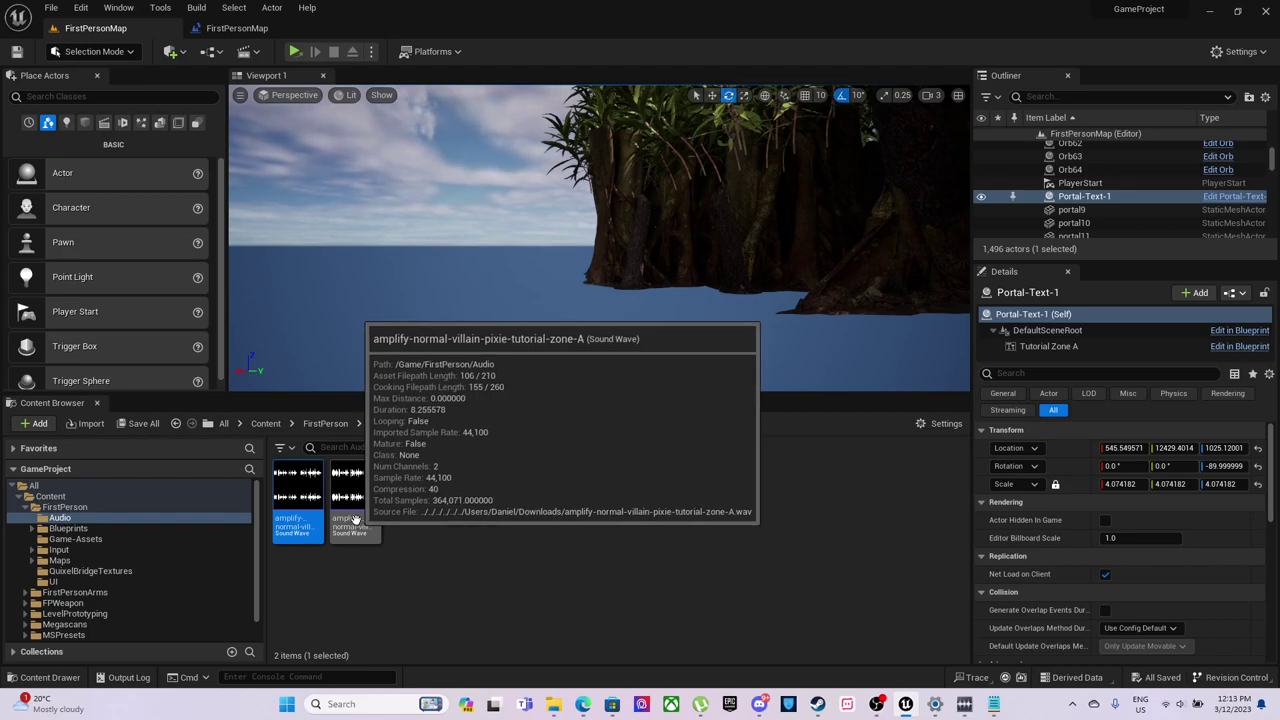
Step: View the whole level layout from a distance and clear the actor selection
right_drag(452, 276, 620, 245)
key(w)
right_drag(398, 285, 355, 292)
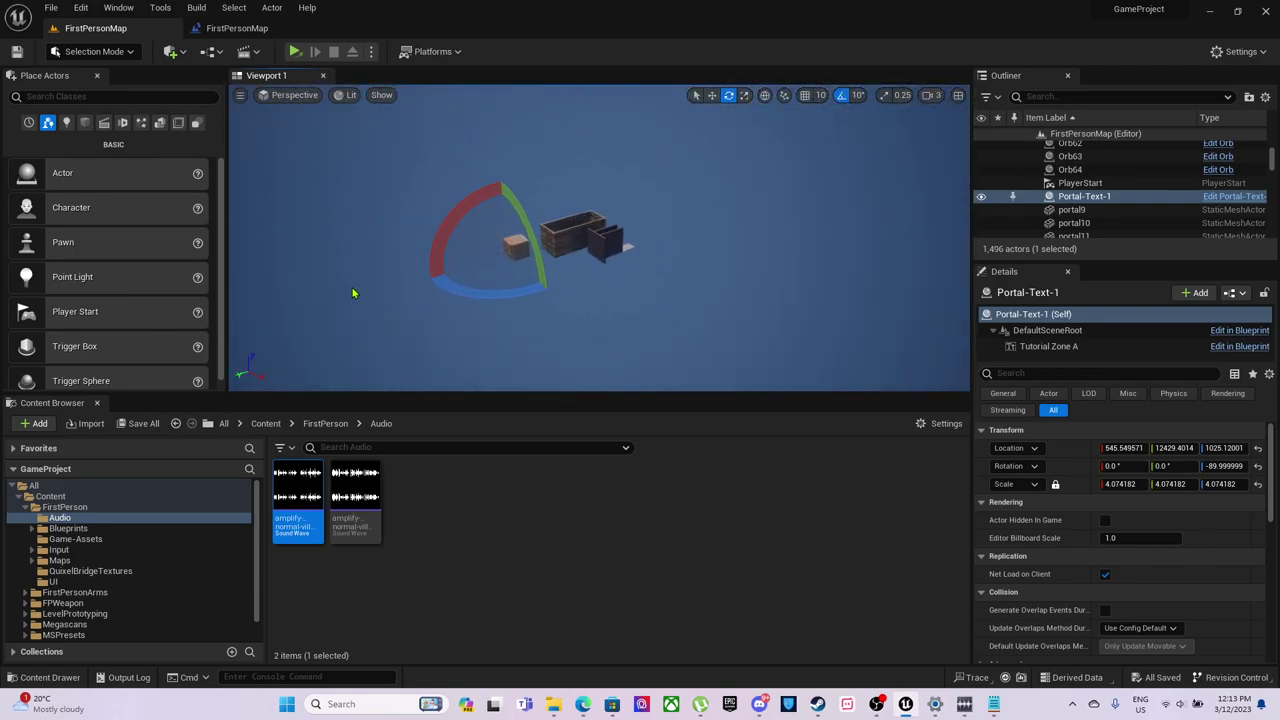
click(613, 328)
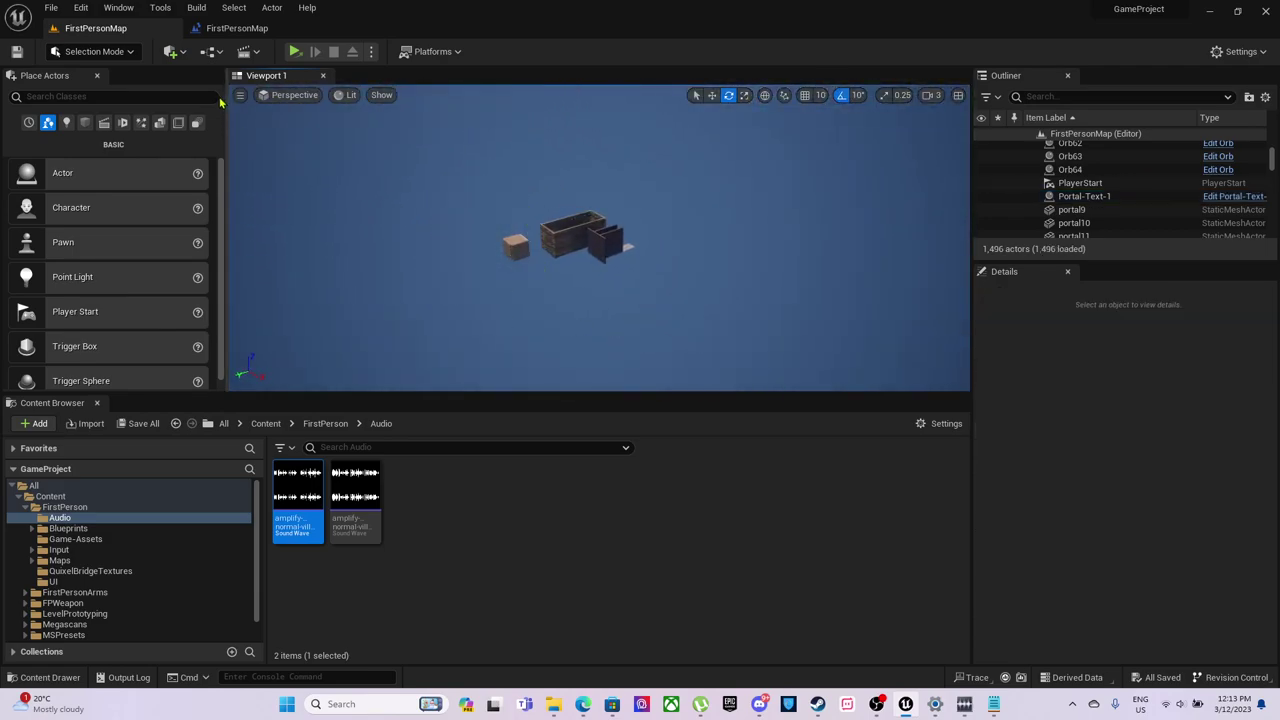
Step: Switch to the FirstPersonMap level blueprint and look over the overall layout of its event graph nodes
click(237, 33)
scroll(385, 355, down, 3)
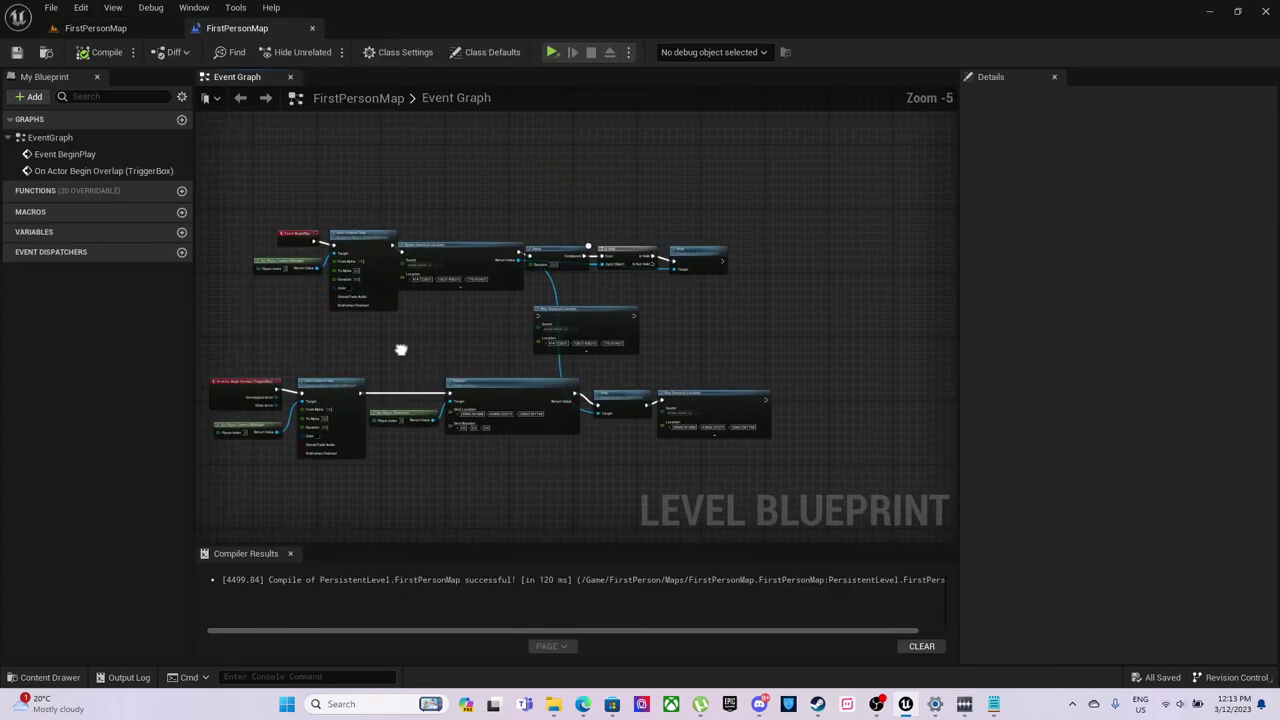
right_drag(415, 348, 451, 344)
drag(226, 172, 872, 490)
click(460, 351)
scroll(456, 351, up, 2)
scroll(456, 351, down, 1)
right_drag(457, 354, 503, 336)
scroll(503, 336, down, 1)
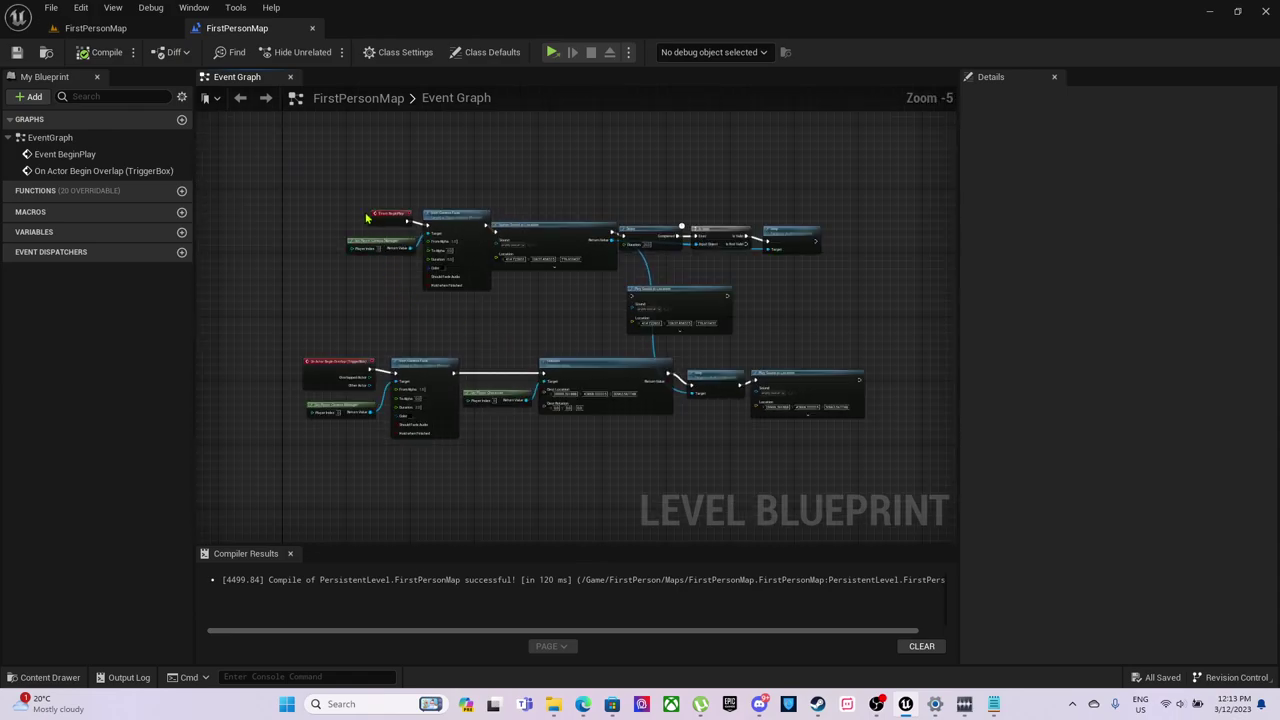
Step: Enclose all nodes of the event graph in a comment box titled "FPS Mapping"
drag(250, 158, 889, 480)
scroll(427, 298, up, 2)
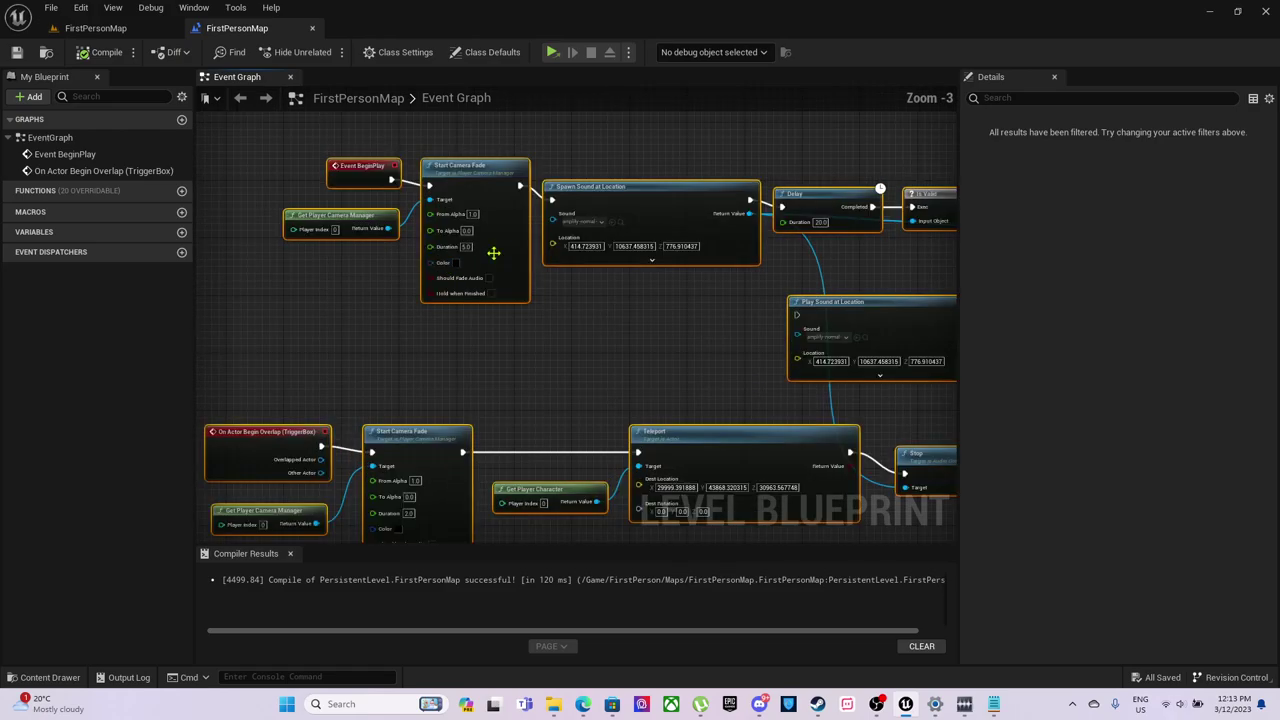
right_drag(558, 298, 480, 361)
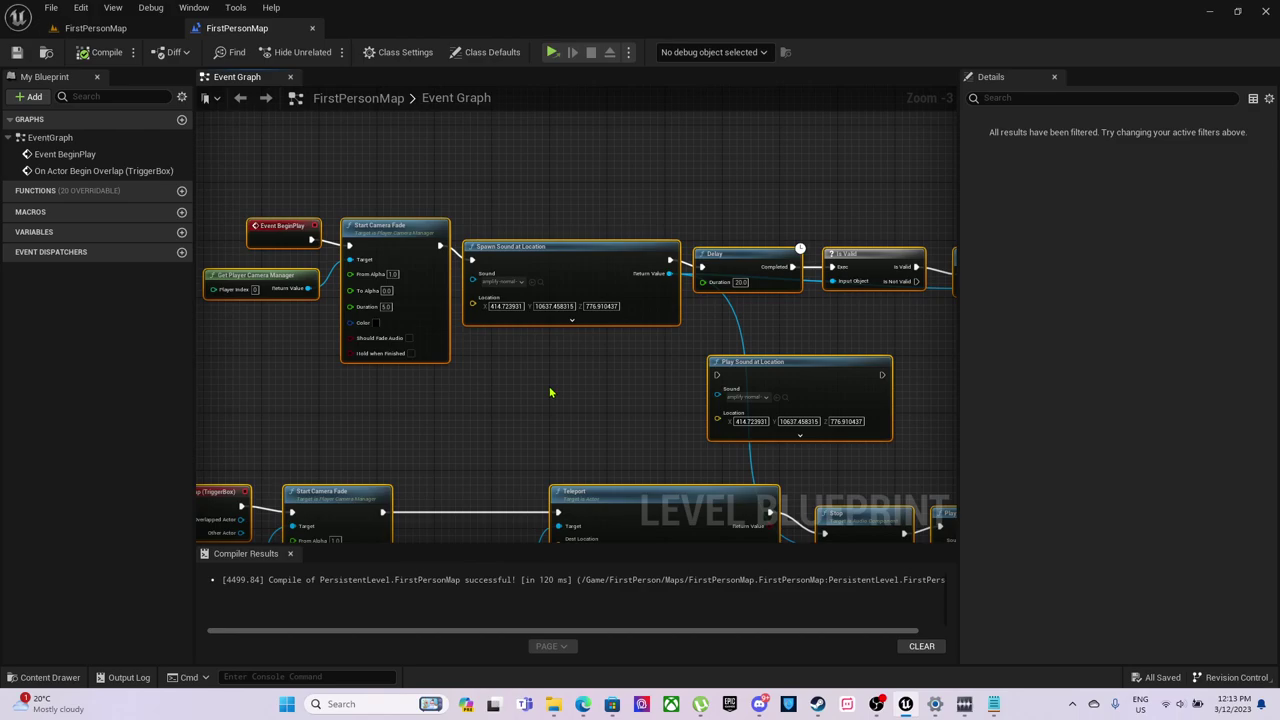
scroll(520, 446, down, 2)
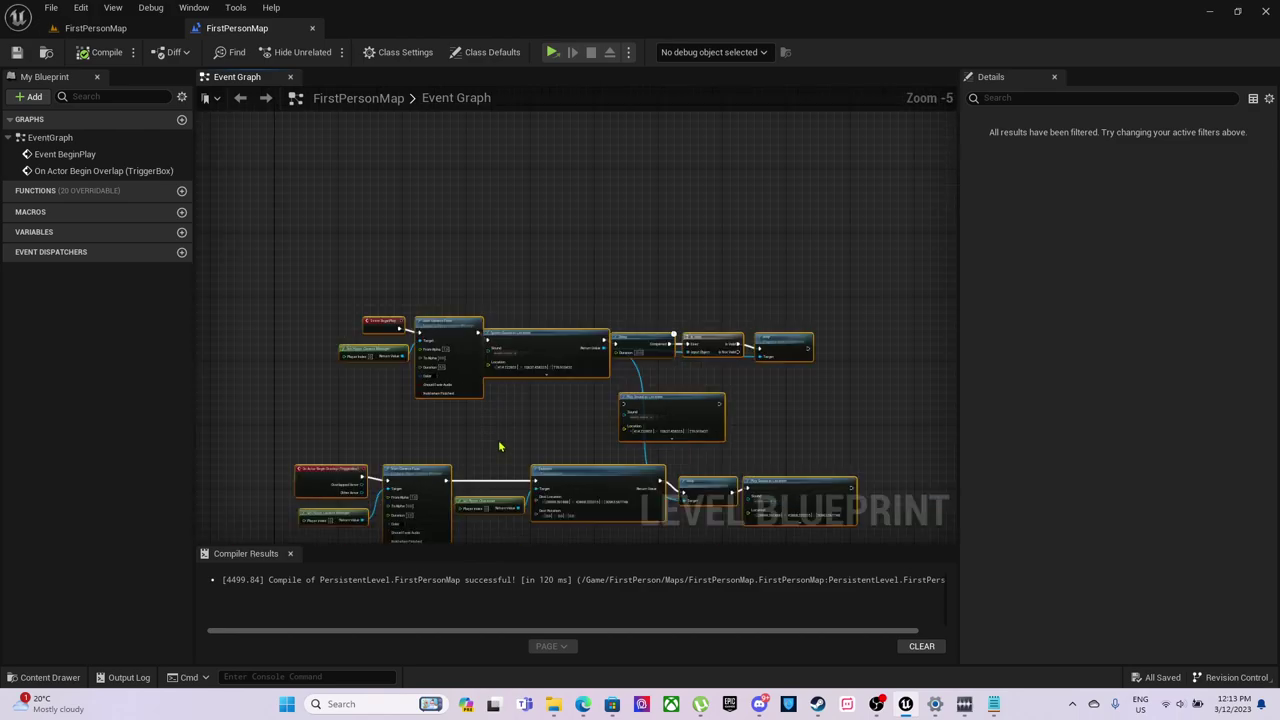
right_drag(497, 446, 489, 374)
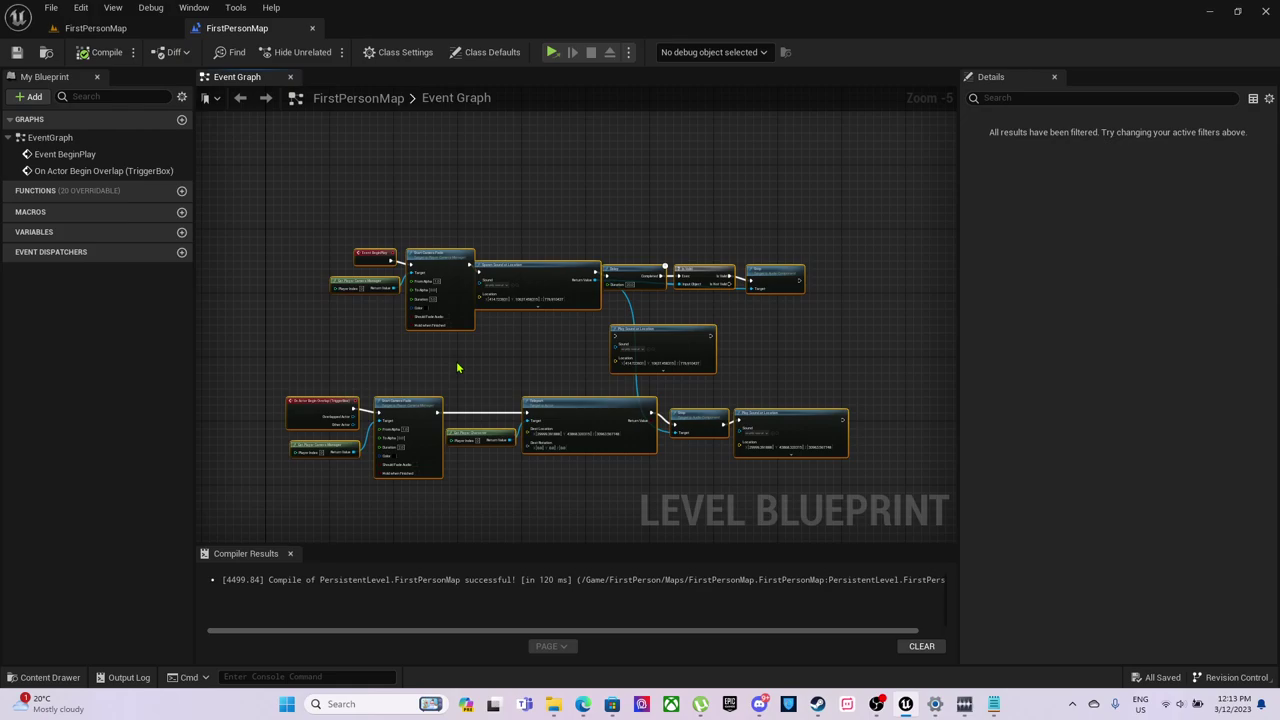
key(c)
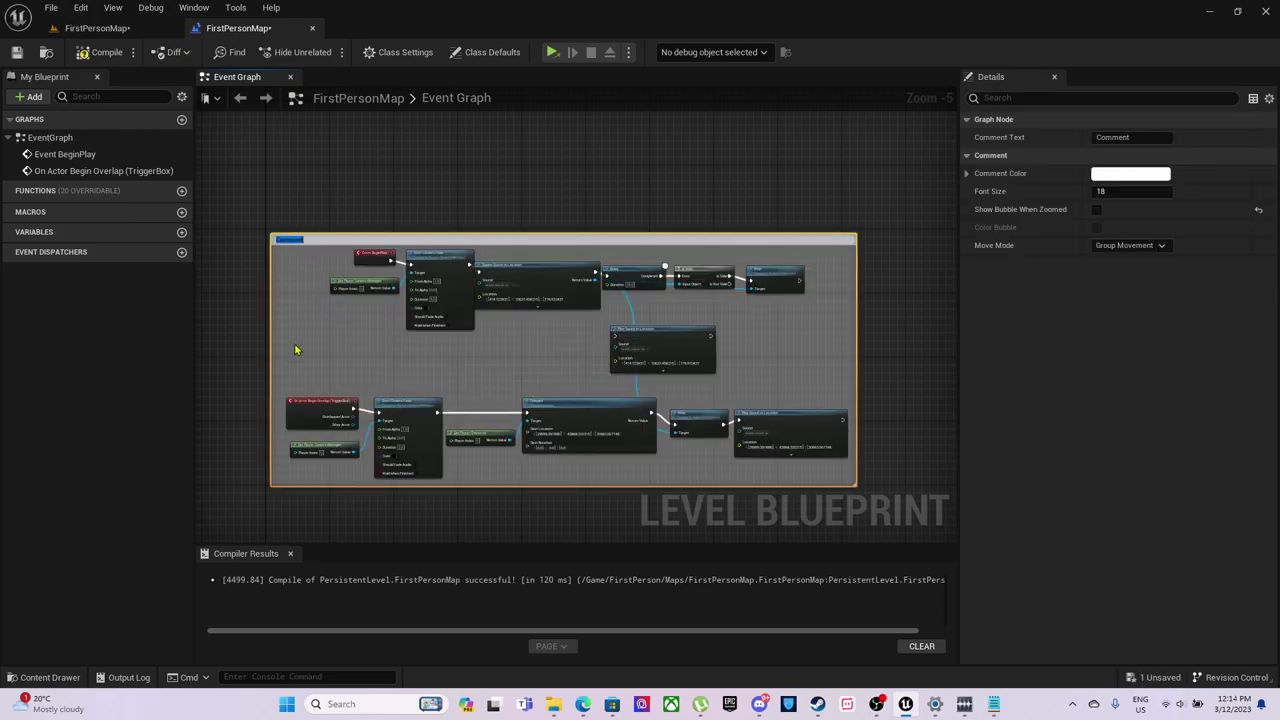
text(FPS MApping)
key(Return)
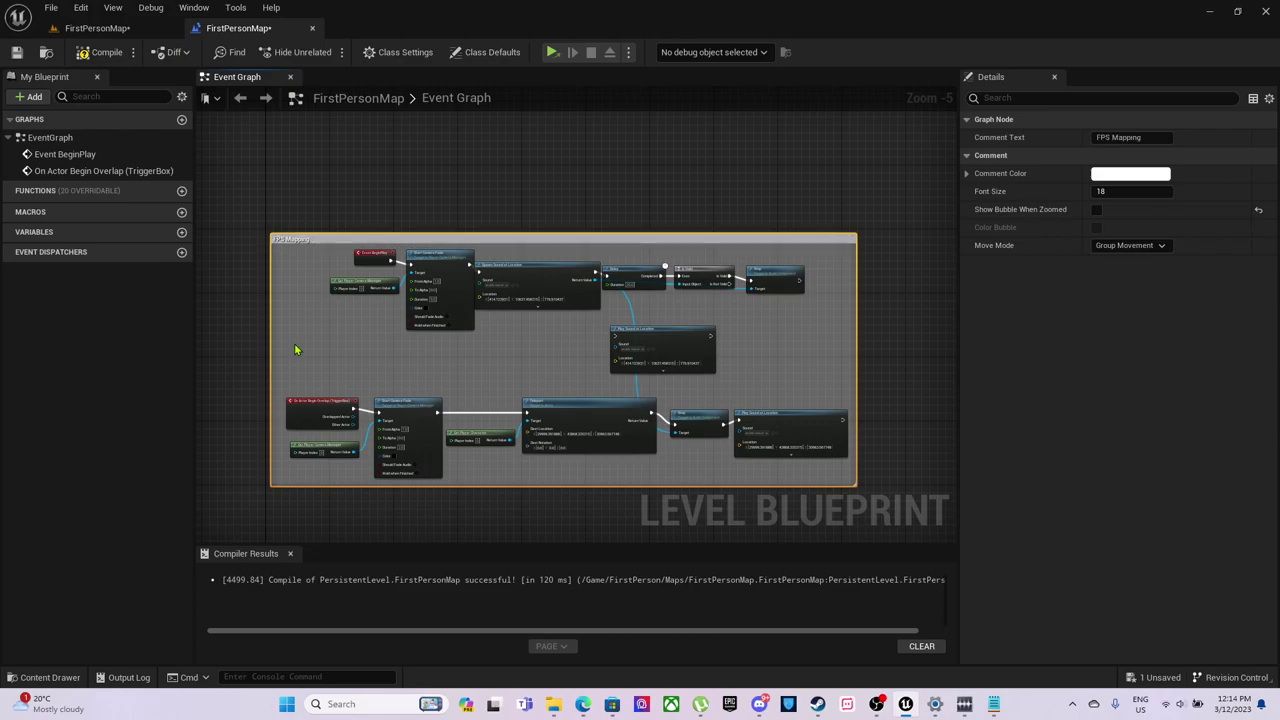
click(320, 202)
Step: Examine the Event BeginPlay chain, from the camera fade and spawned sound to the delay, validity check and Stop node
scroll(346, 306, up, 2)
scroll(334, 297, up, 1)
right_drag(334, 297, 351, 334)
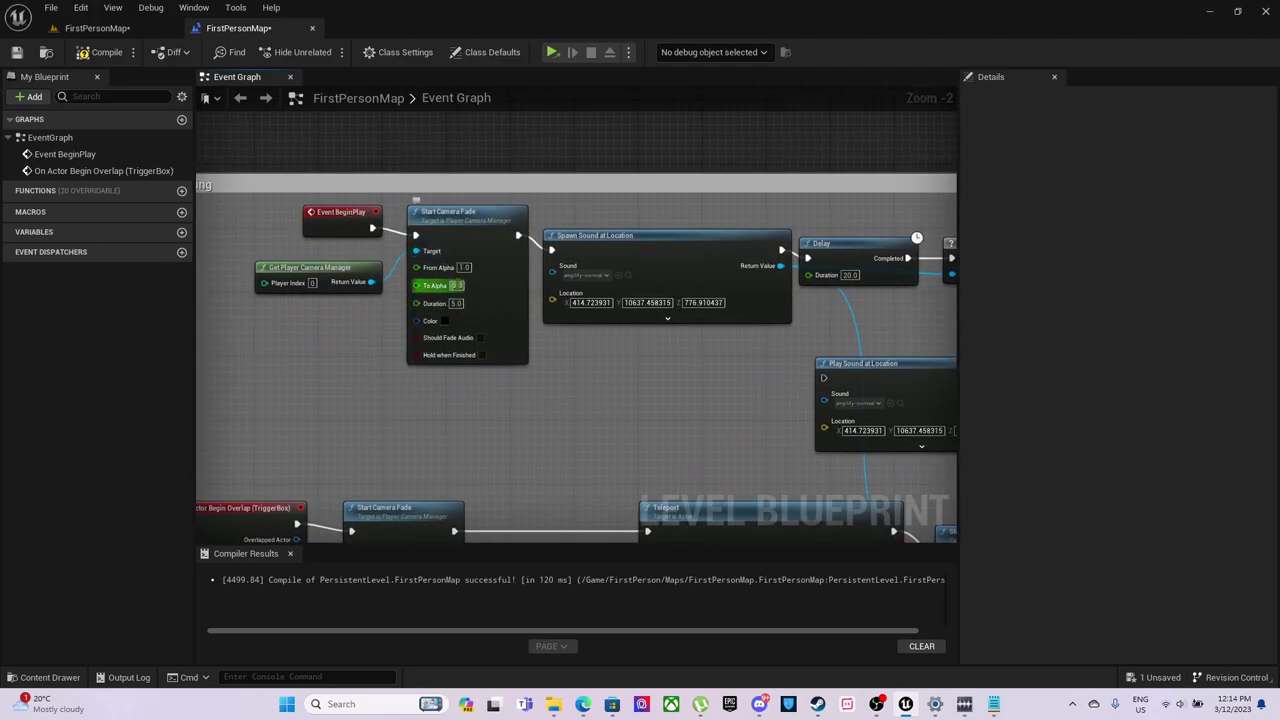
right_drag(611, 349, 534, 349)
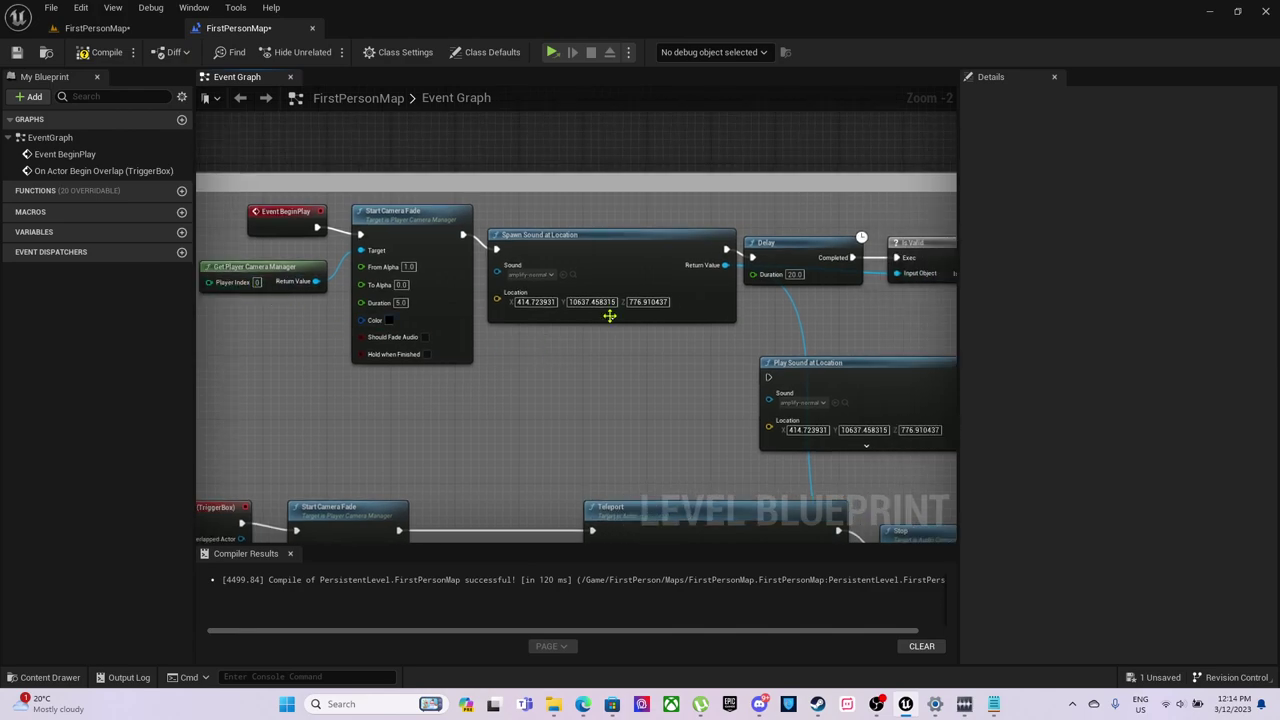
right_drag(611, 323, 389, 387)
scroll(416, 313, up, 2)
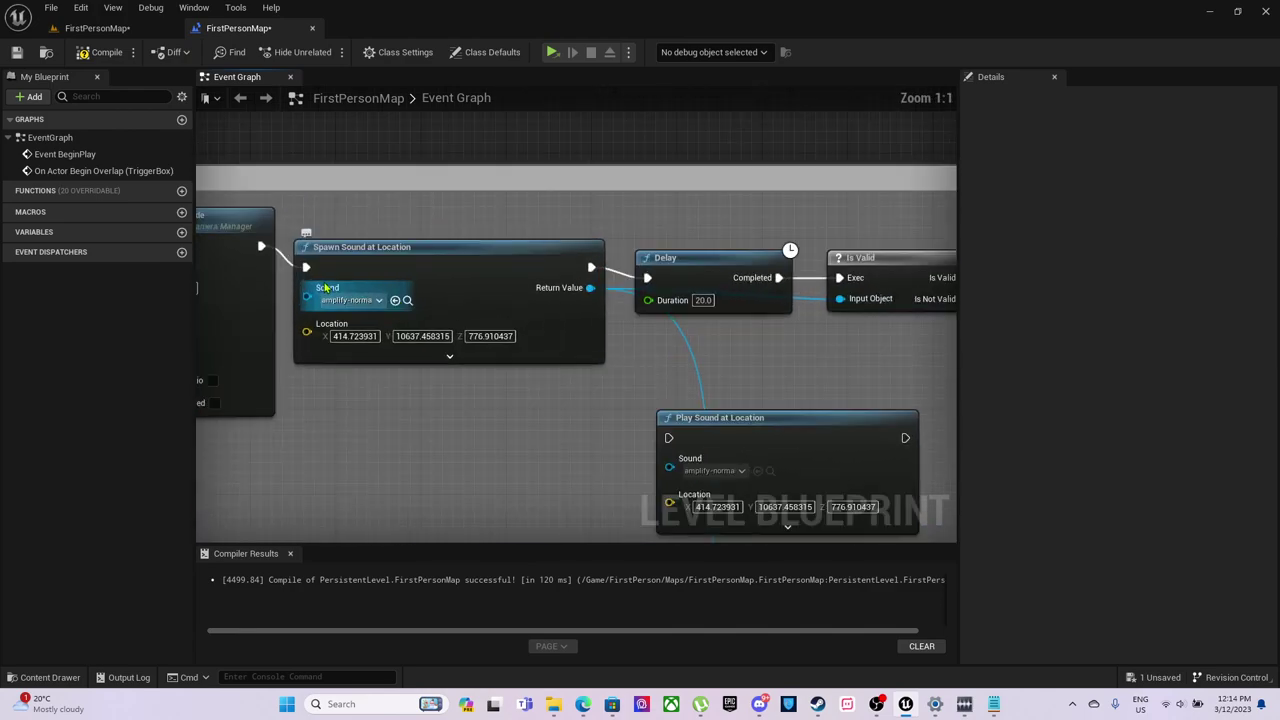
right_drag(606, 360, 331, 370)
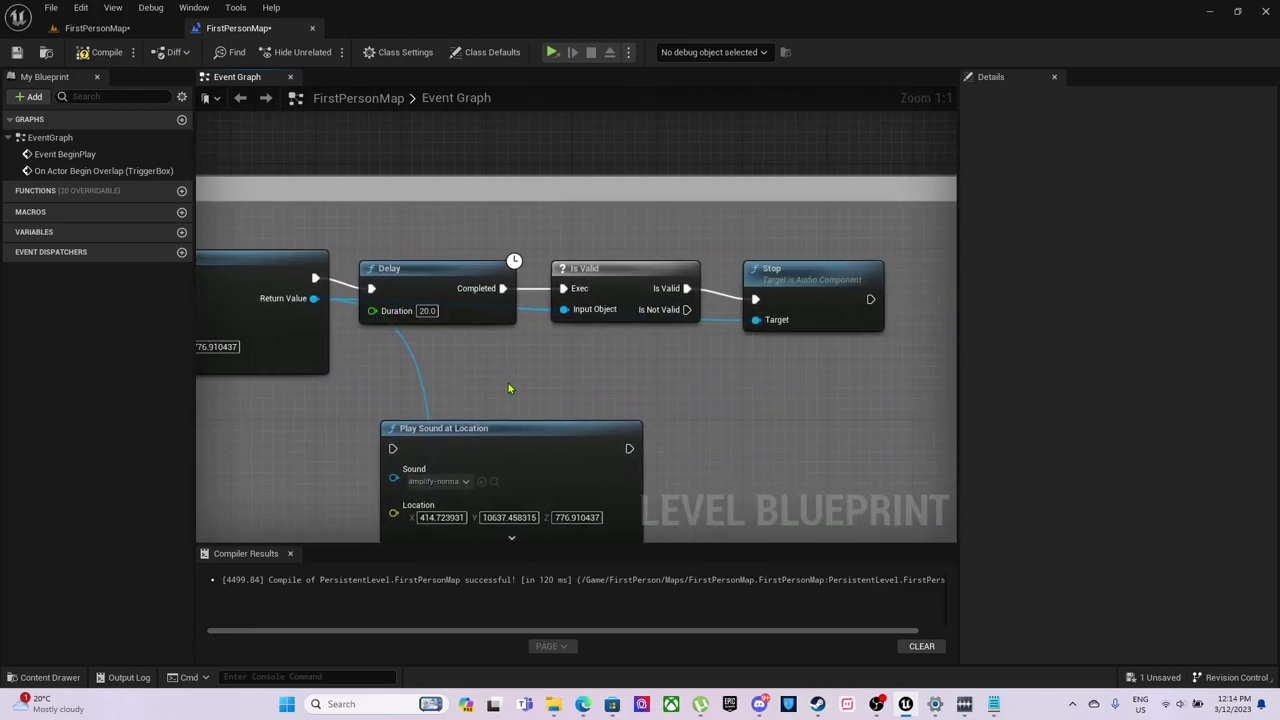
scroll(460, 363, down, 1)
right_drag(453, 362, 428, 318)
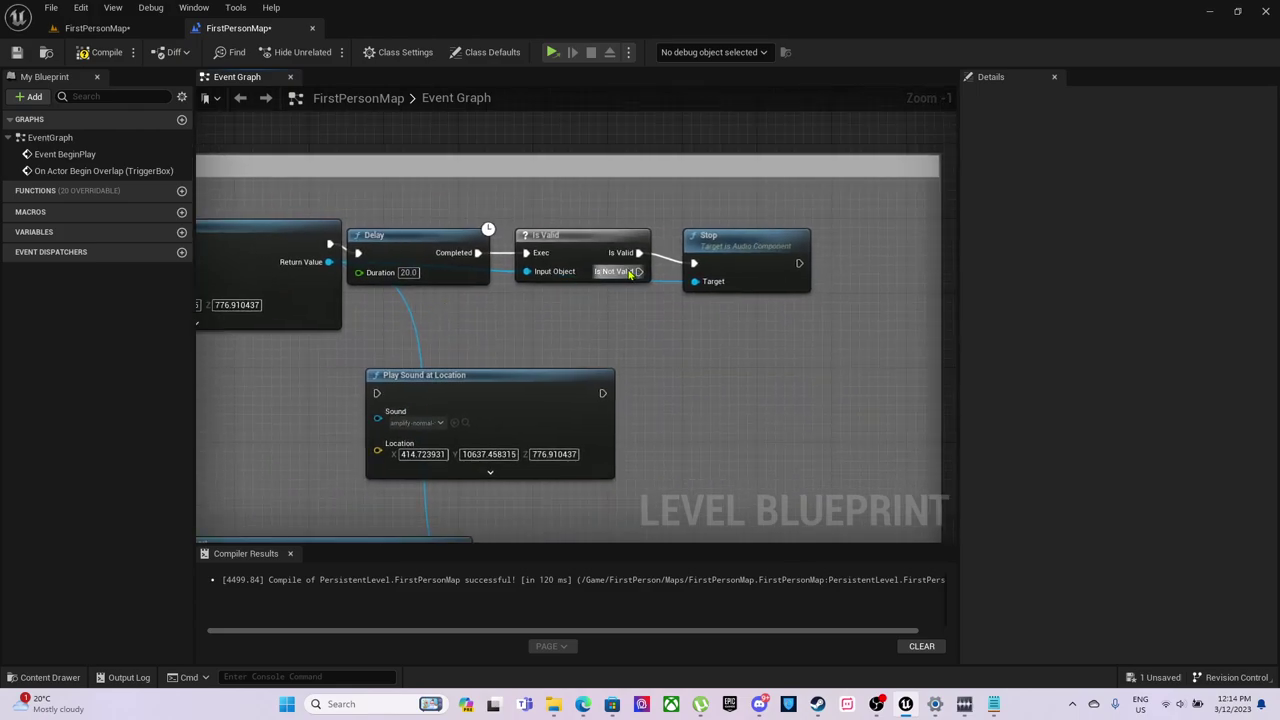
scroll(690, 365, down, 2)
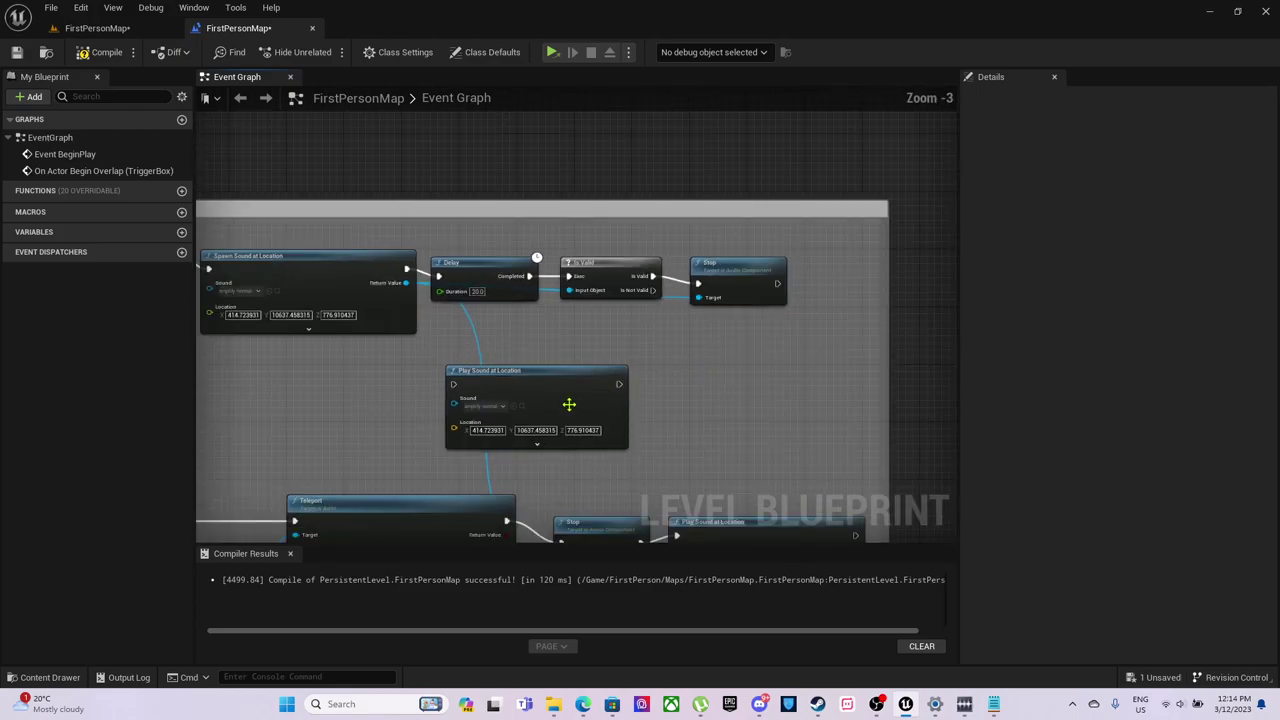
Step: Delete the unconnected Play Sound at Location node below the Delay node
right_drag(525, 498, 537, 391)
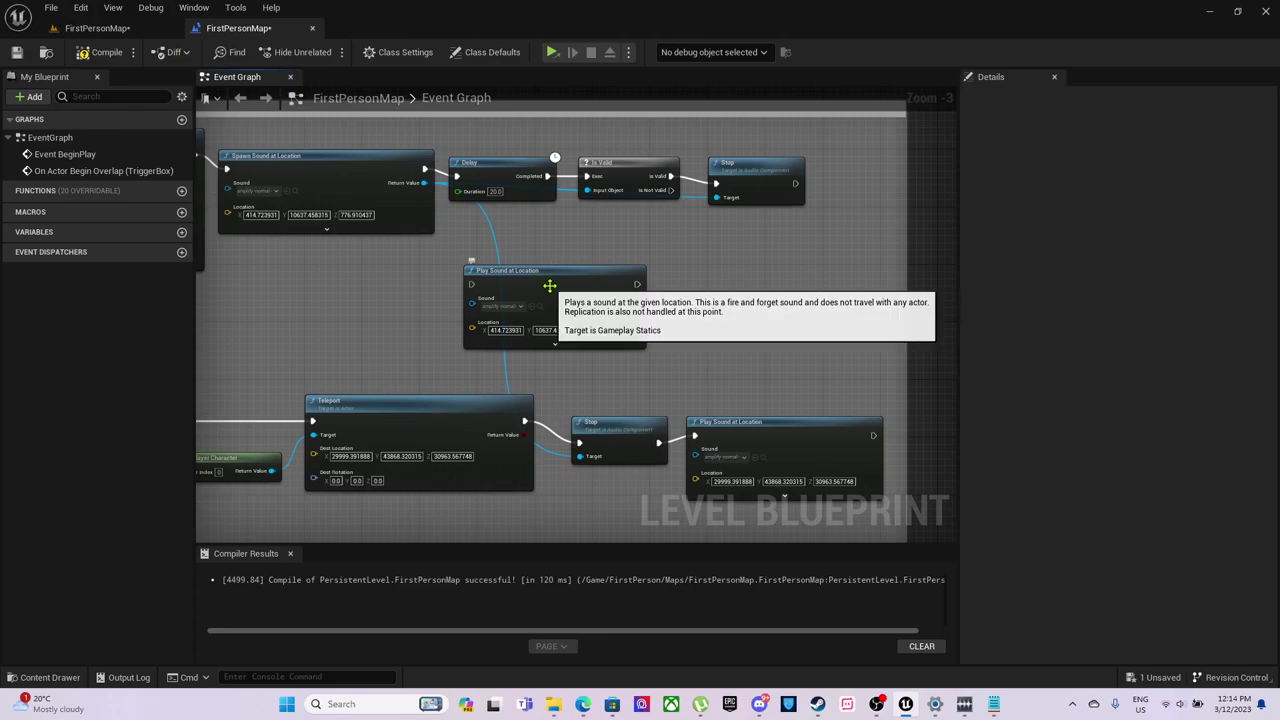
click(550, 286)
key(Delete)
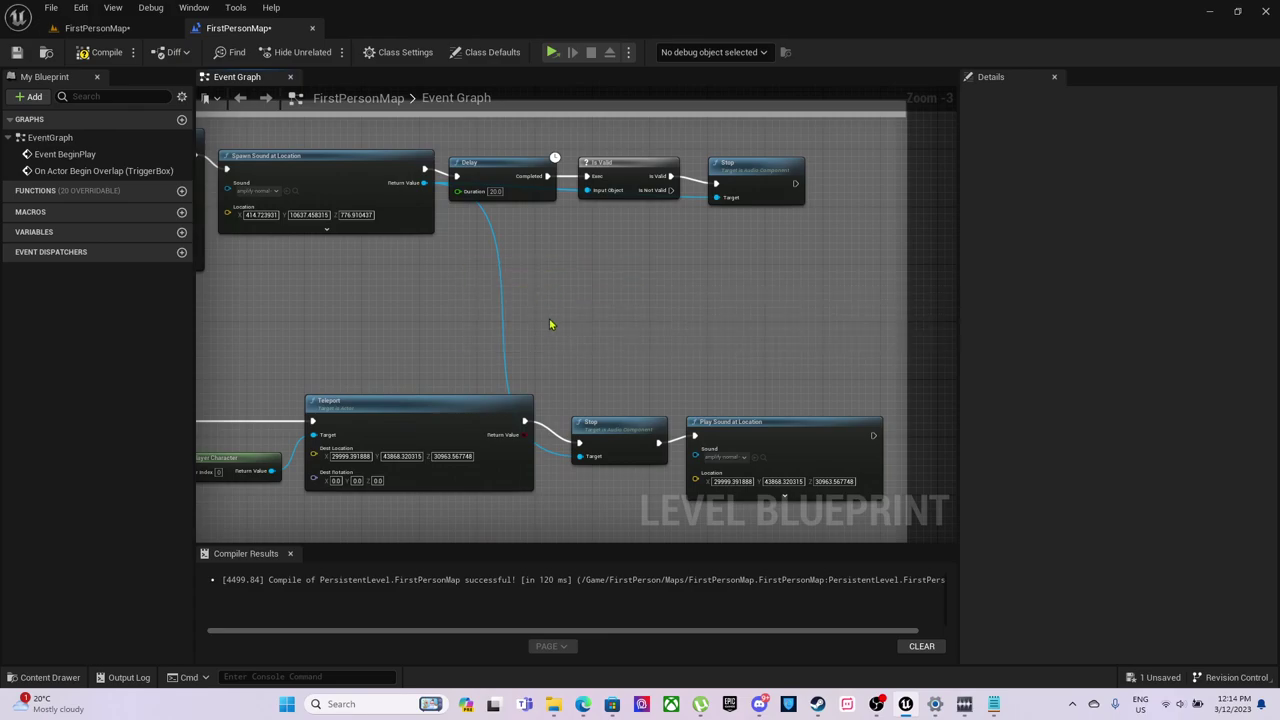
Step: Compile the level blueprint and save all changes
right_drag(551, 309, 600, 337)
scroll(600, 337, down, 1)
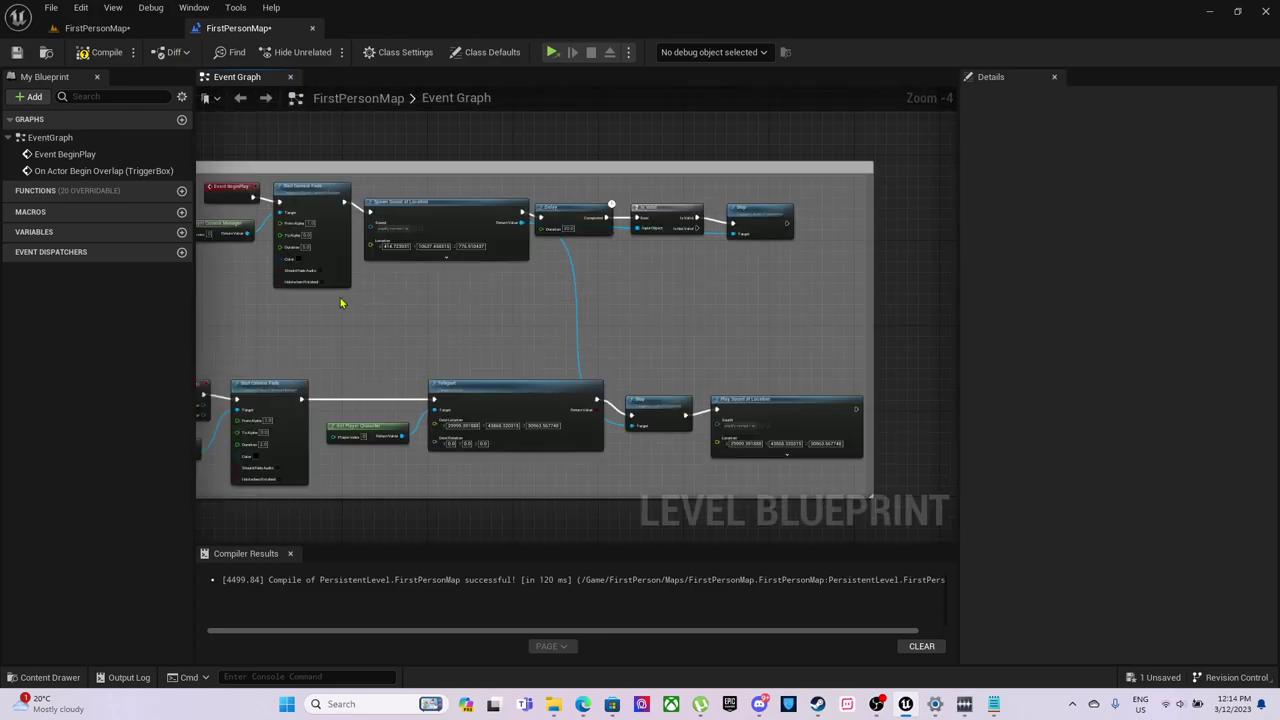
click(100, 52)
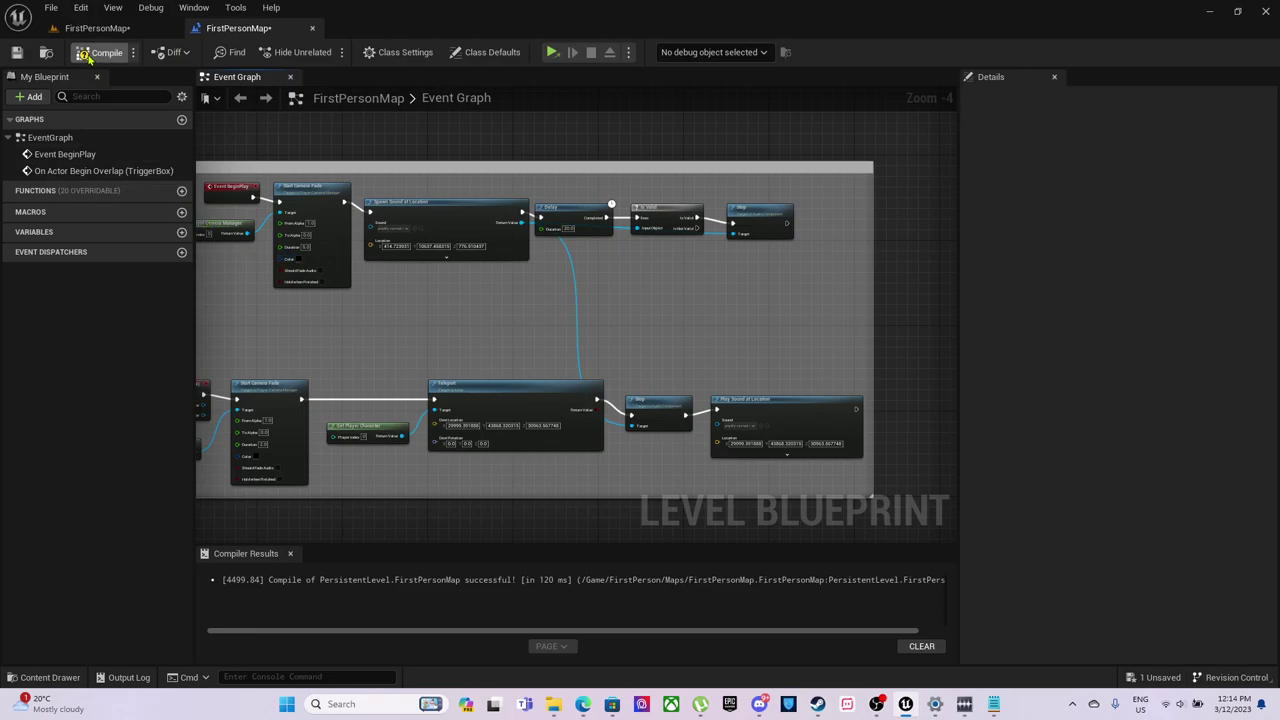
click(16, 52)
click(50, 8)
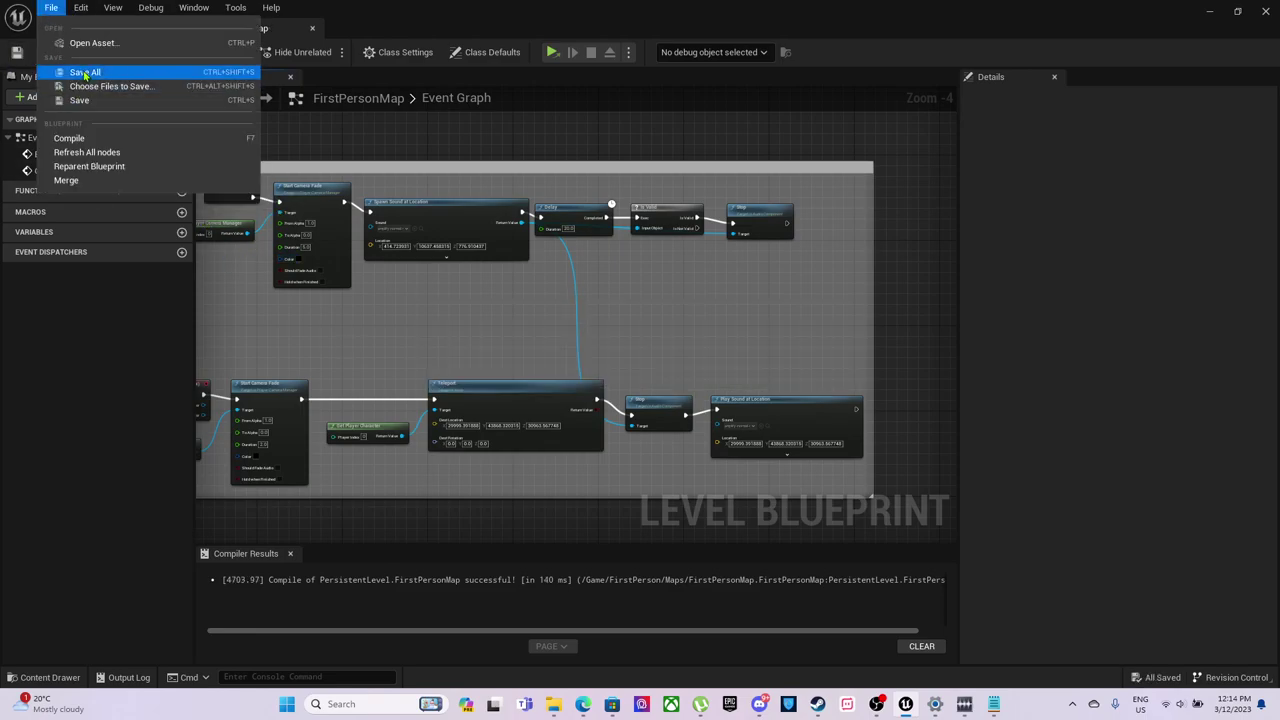
click(88, 73)
Step: Examine the TriggerBox overlap chain, from the camera fade and Teleport node to the Stop and Play Sound at Location nodes
right_drag(285, 340, 495, 289)
scroll(392, 432, up, 3)
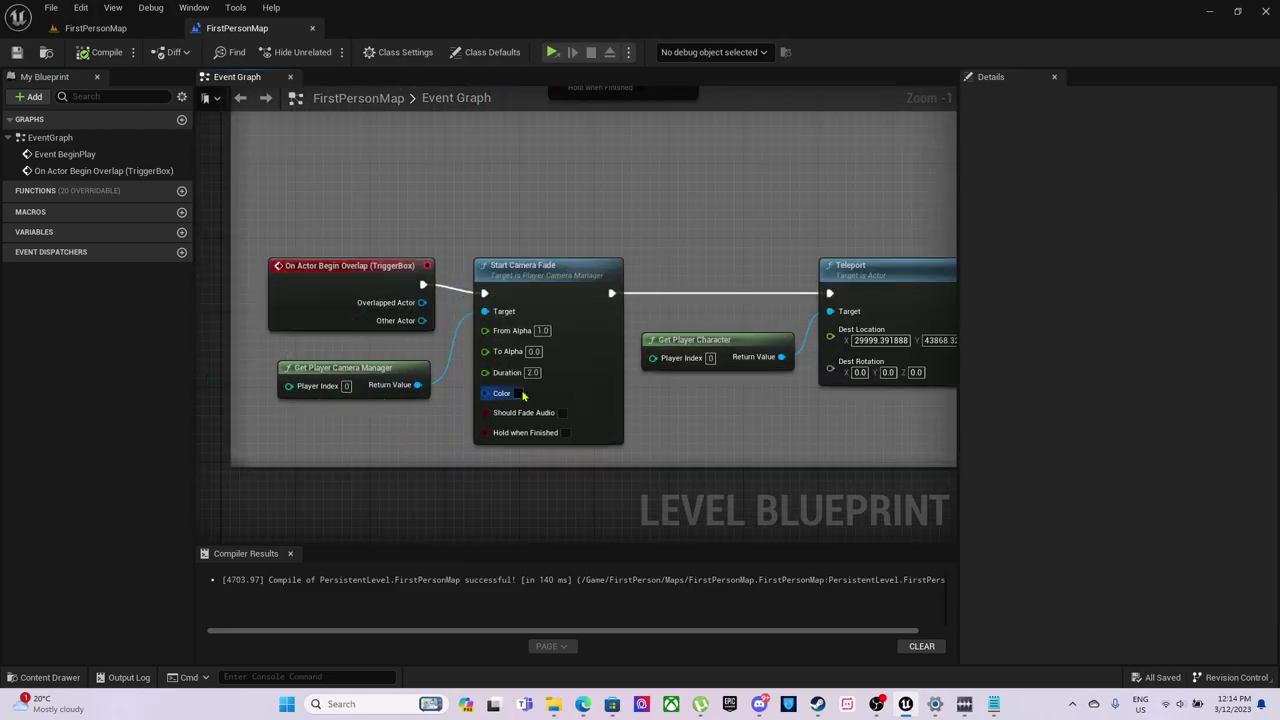
right_drag(655, 424, 542, 436)
right_drag(660, 429, 460, 437)
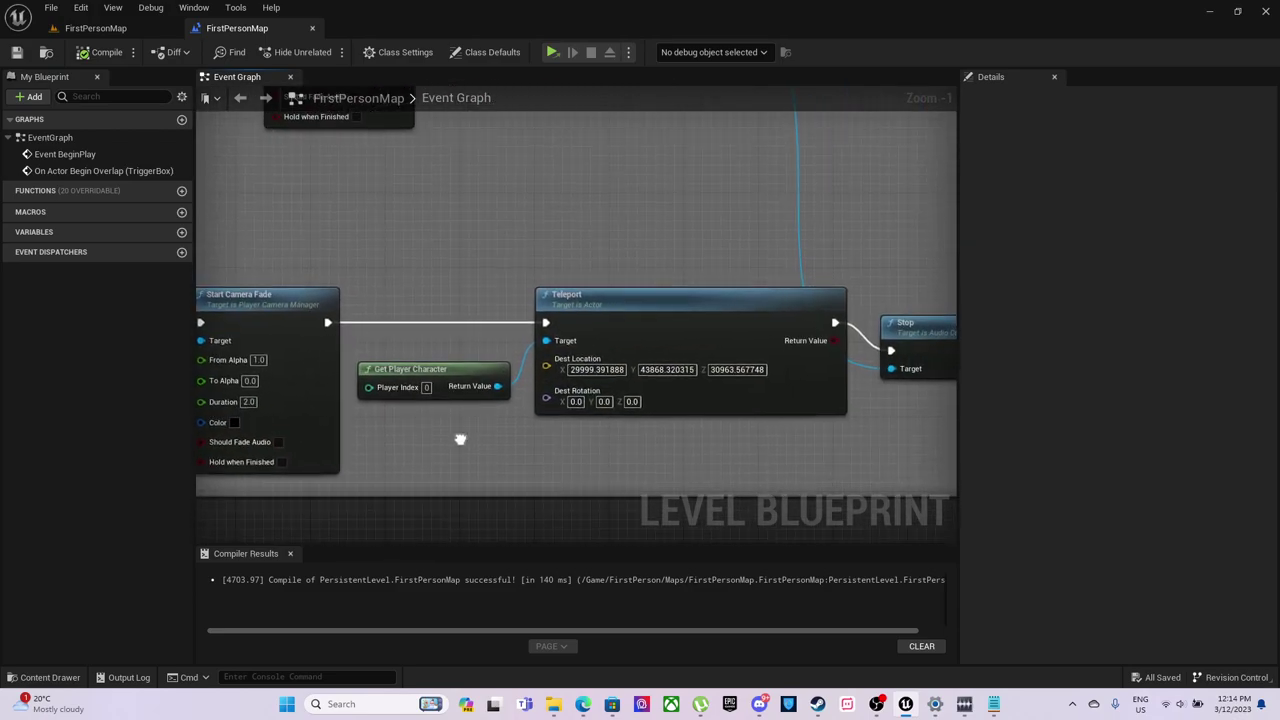
right_drag(587, 443, 398, 450)
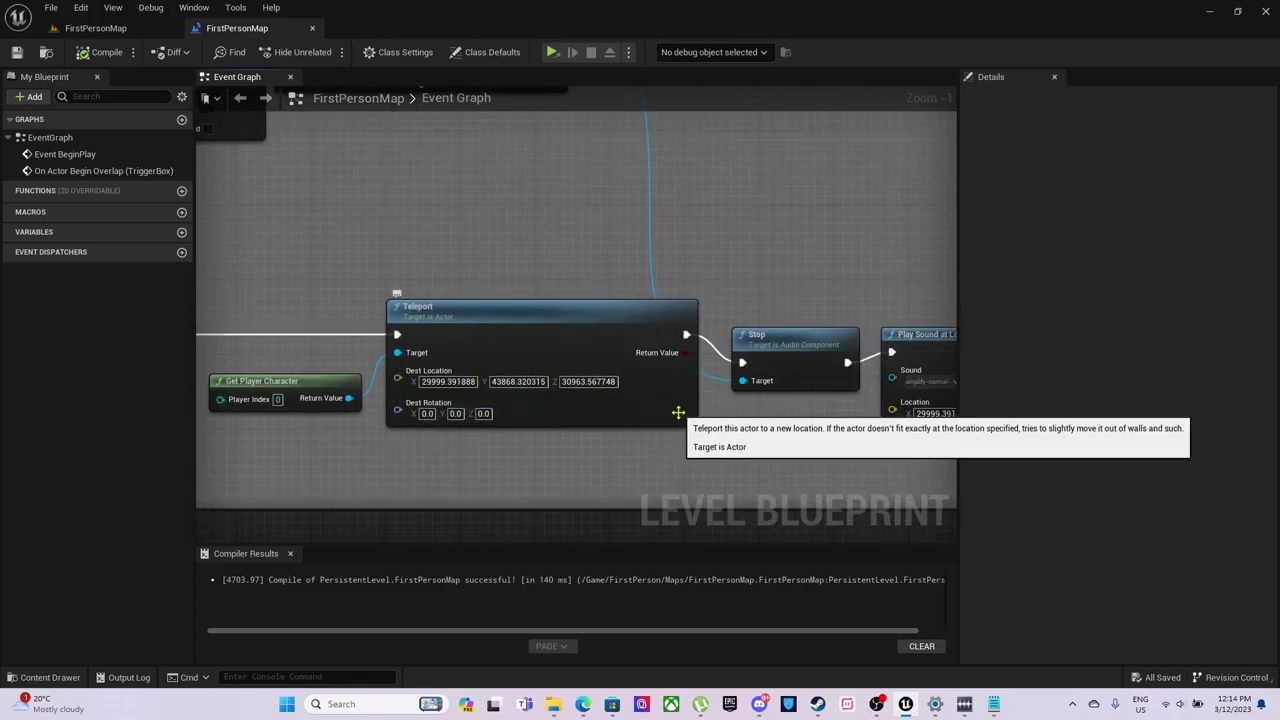
right_drag(677, 414, 405, 424)
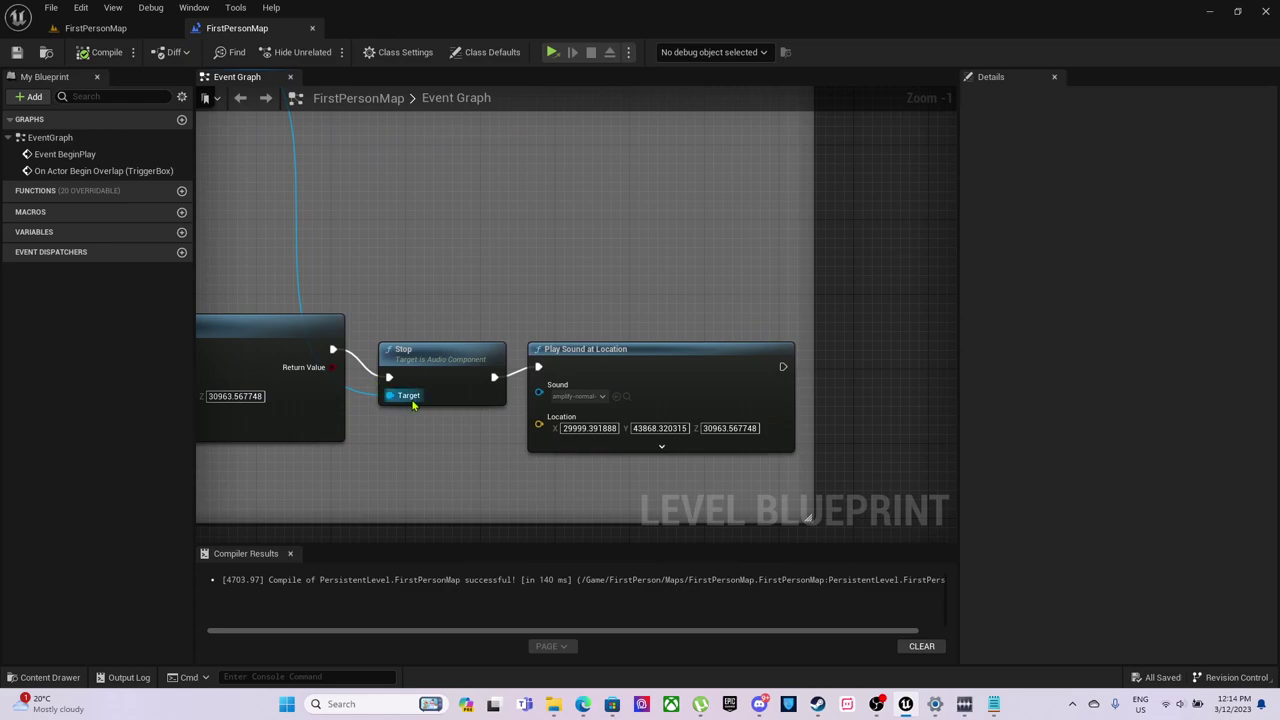
Step: Inspect the end of the TriggerBox overlap chain, where the Stop node leads into Play Sound at Location
scroll(410, 400, down, 2)
right_drag(316, 268, 420, 271)
right_drag(514, 391, 374, 383)
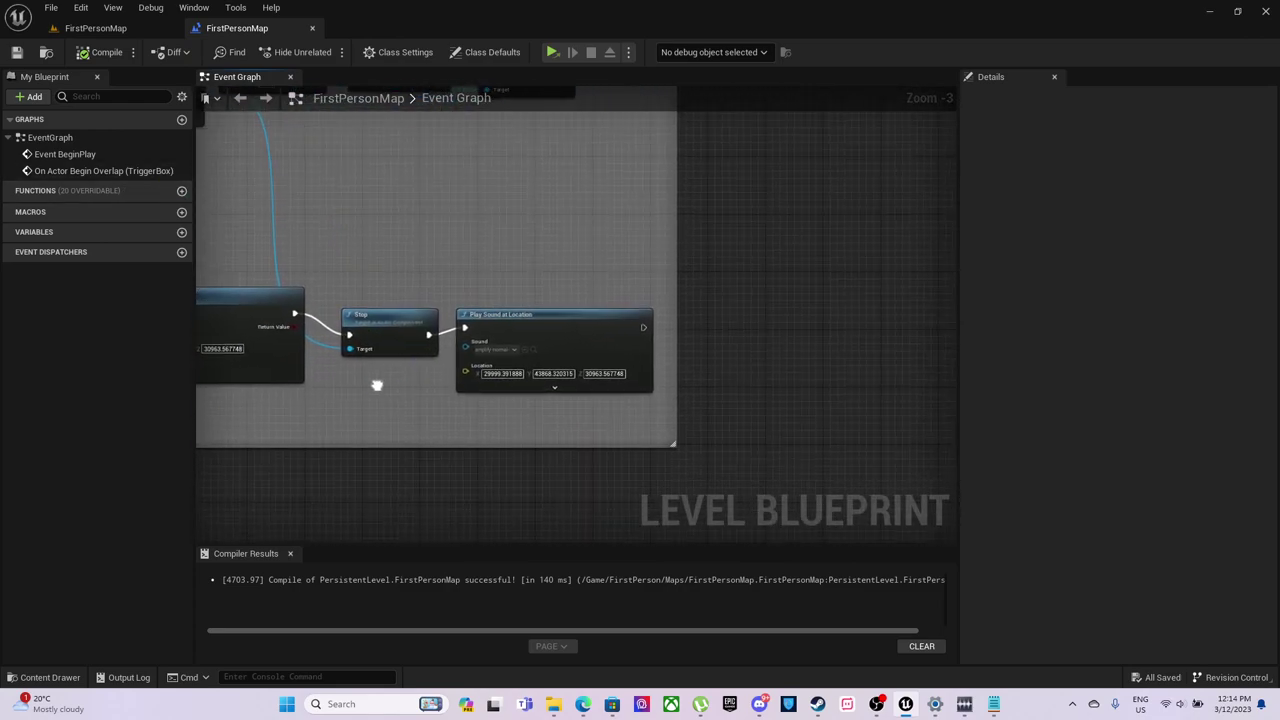
scroll(465, 385, up, 2)
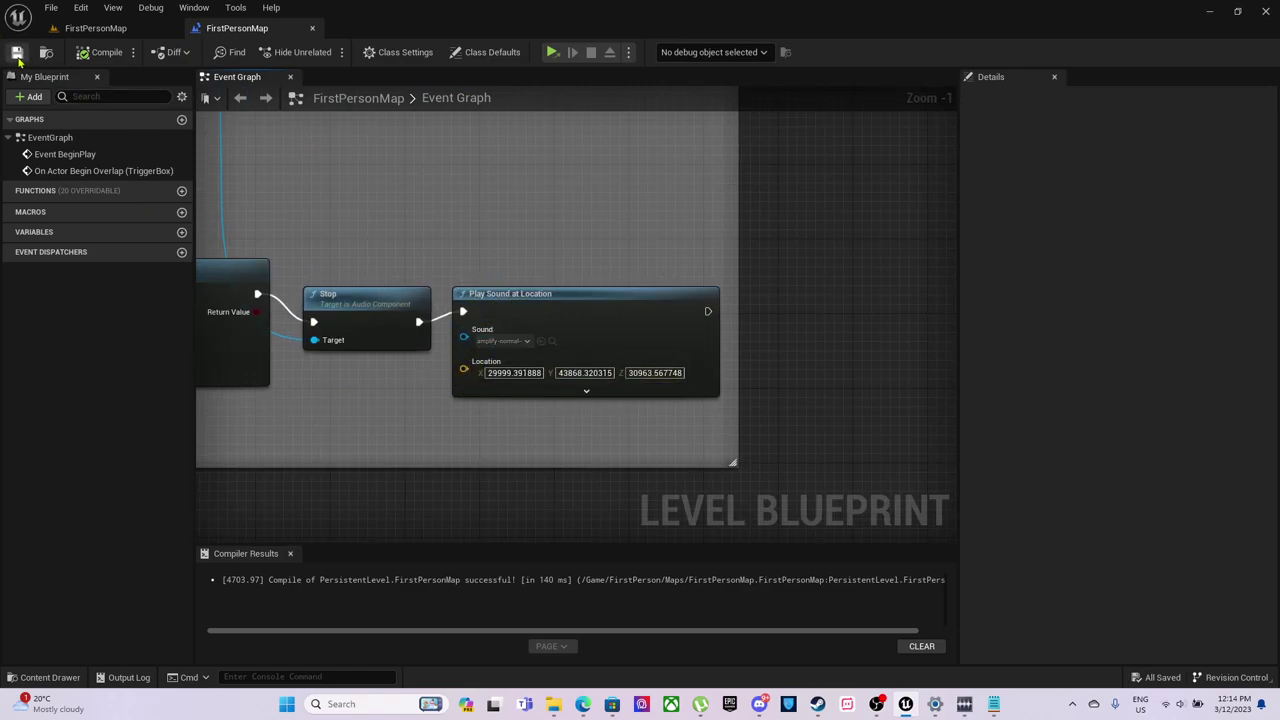
Step: Open the Main-Menu-World level from the FirstPerson/Maps content folder
click(90, 28)
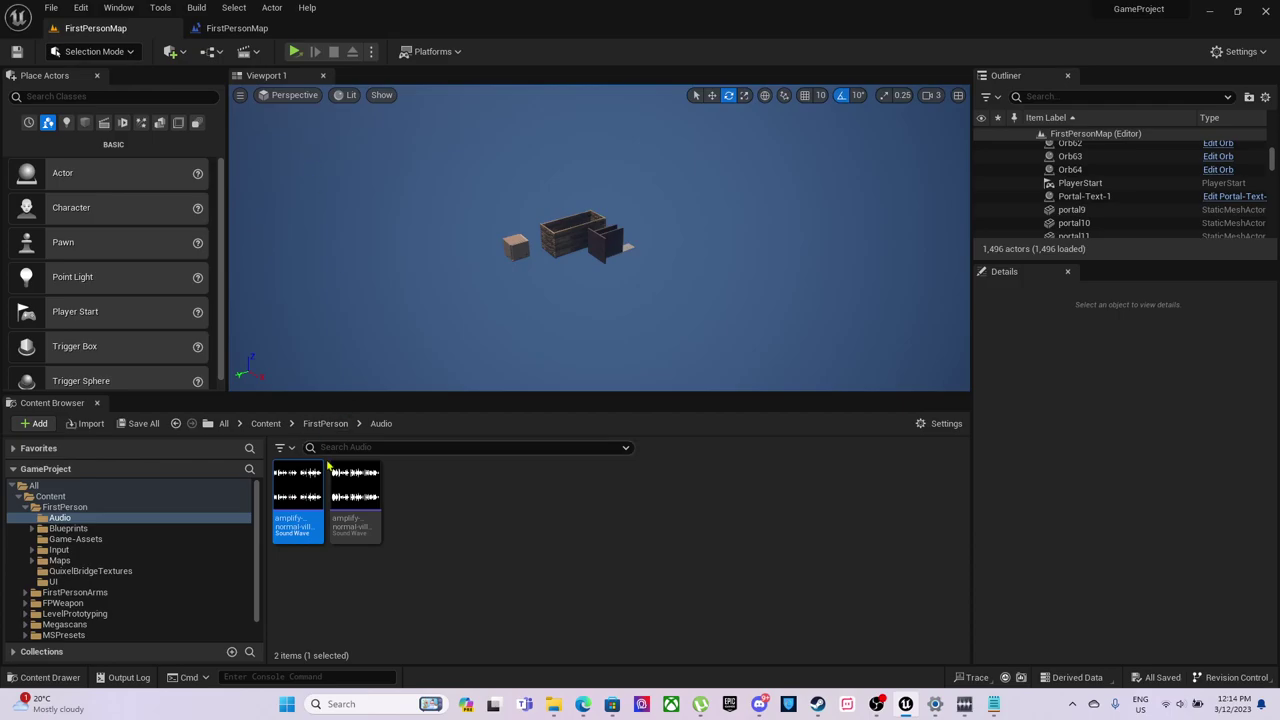
click(324, 424)
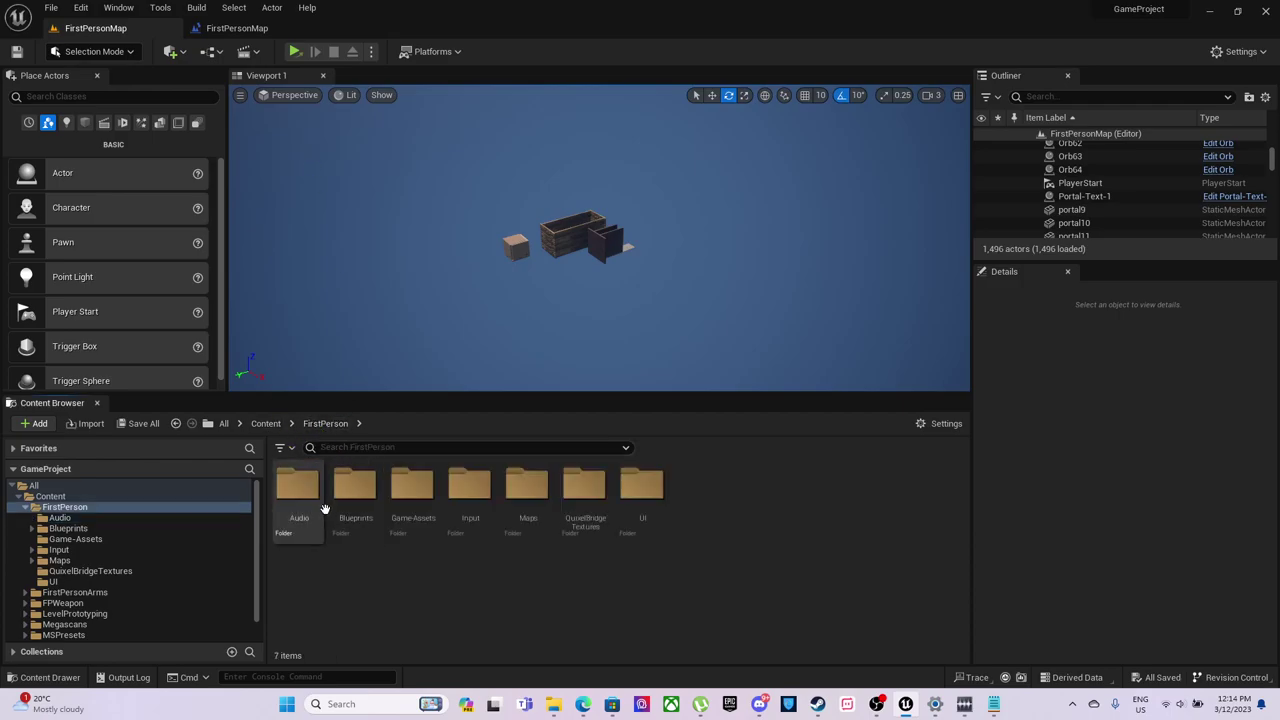
double_click(532, 510)
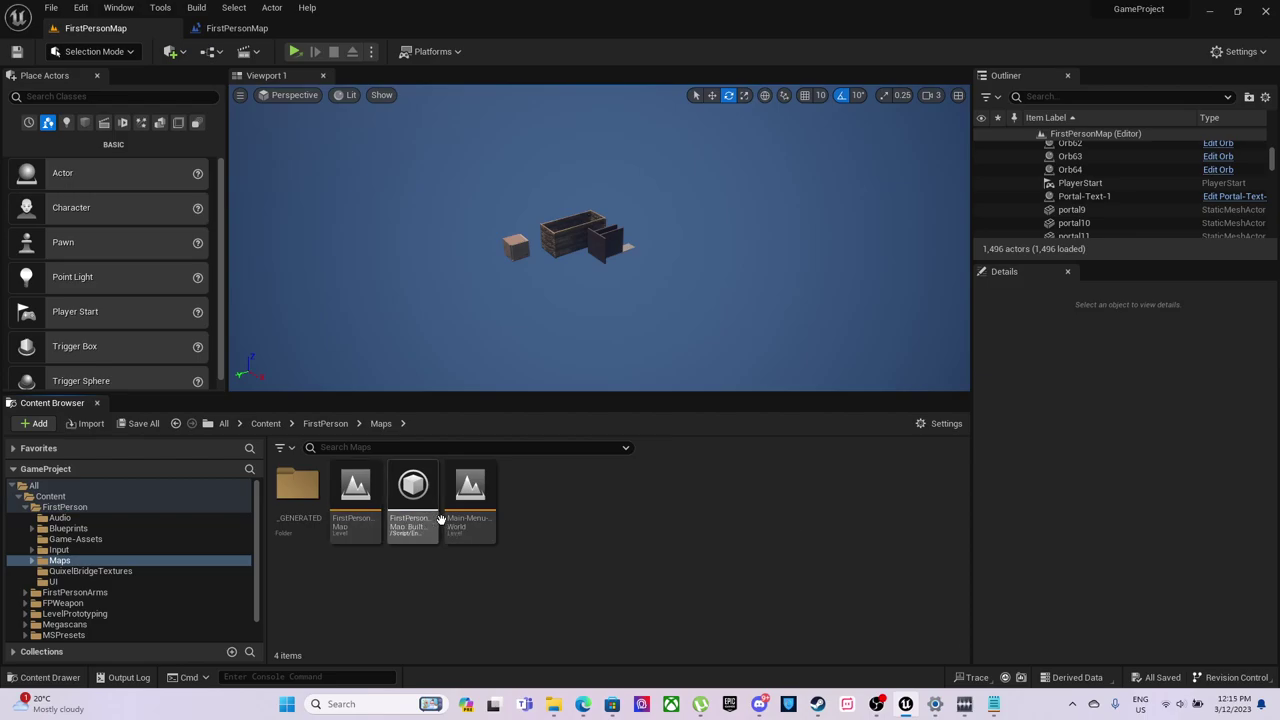
double_click(469, 500)
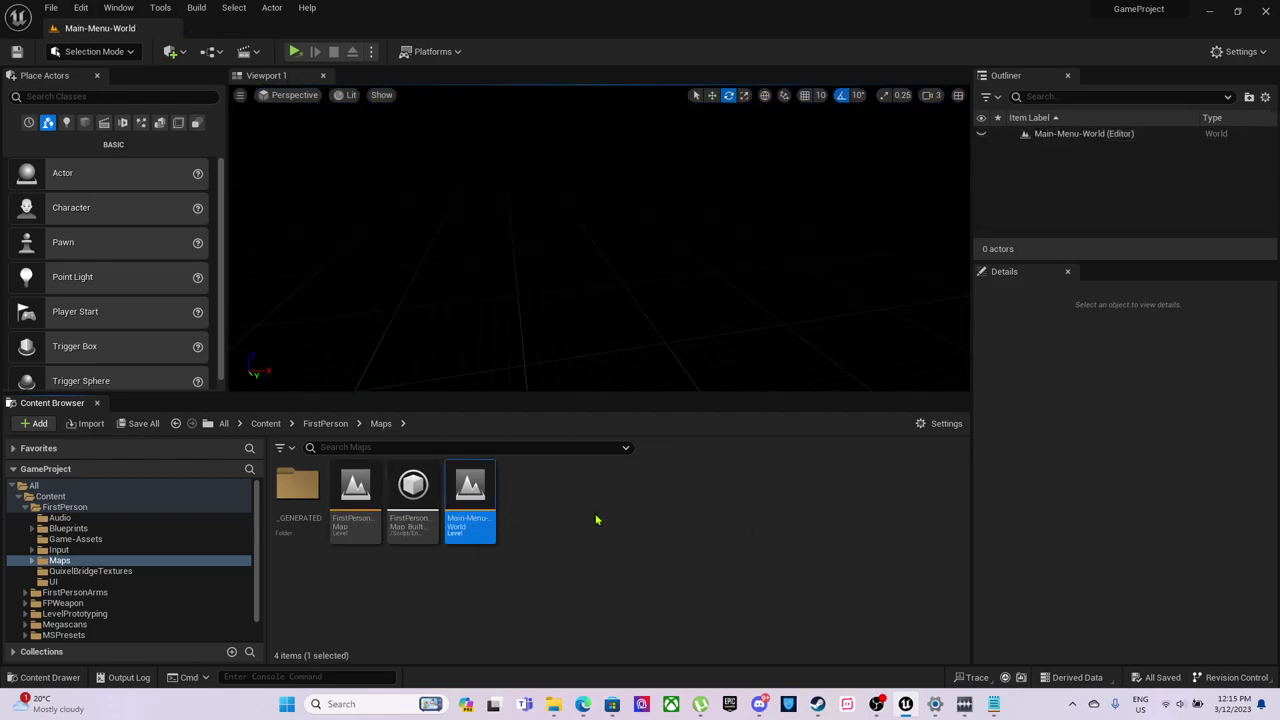
Step: Open the Main-Menu-World level blueprint and examine its Main Menu World Widget chain, from Event BeginPlay to the Show Mouse Cursor setter
click(213, 52)
click(263, 145)
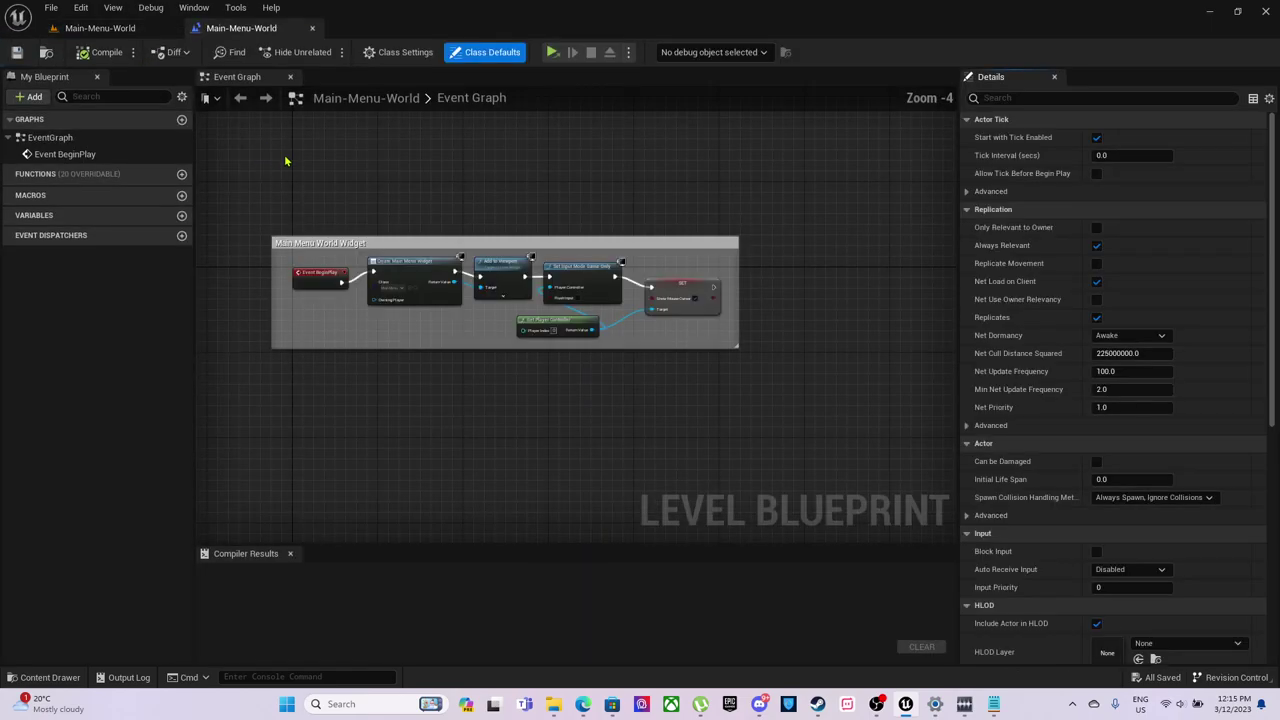
scroll(416, 372, up, 3)
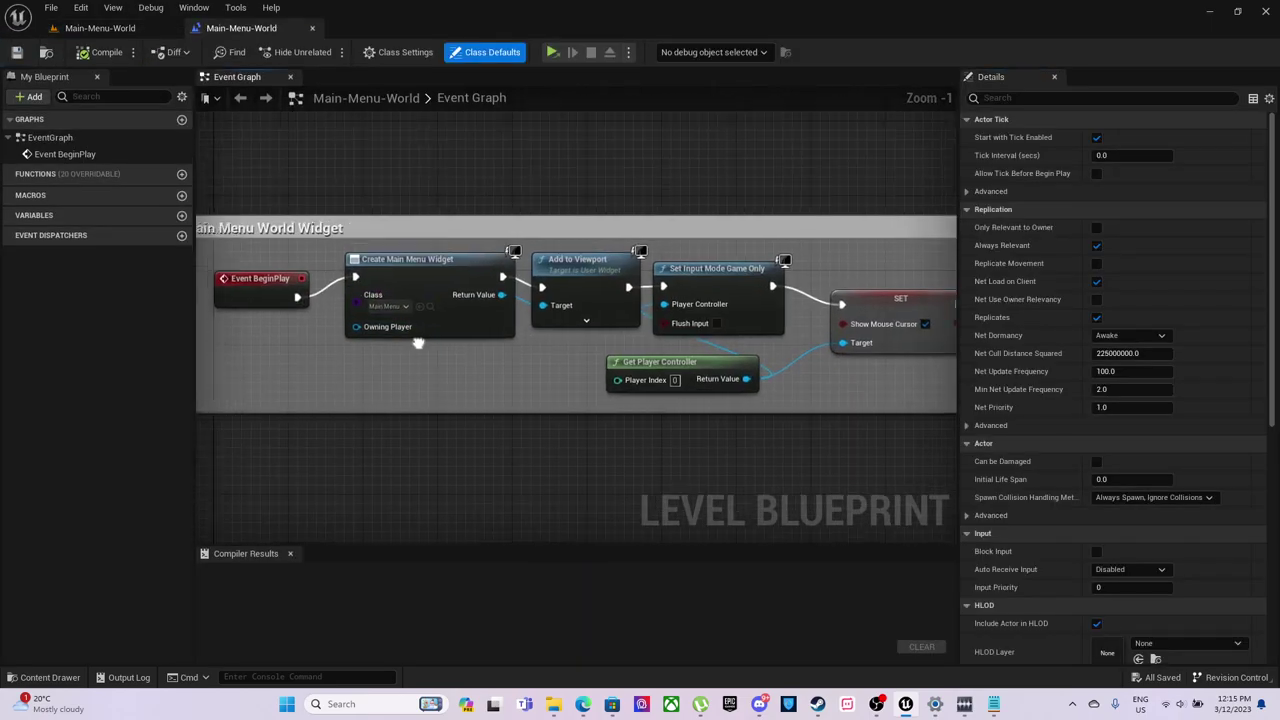
scroll(533, 344, down, 1)
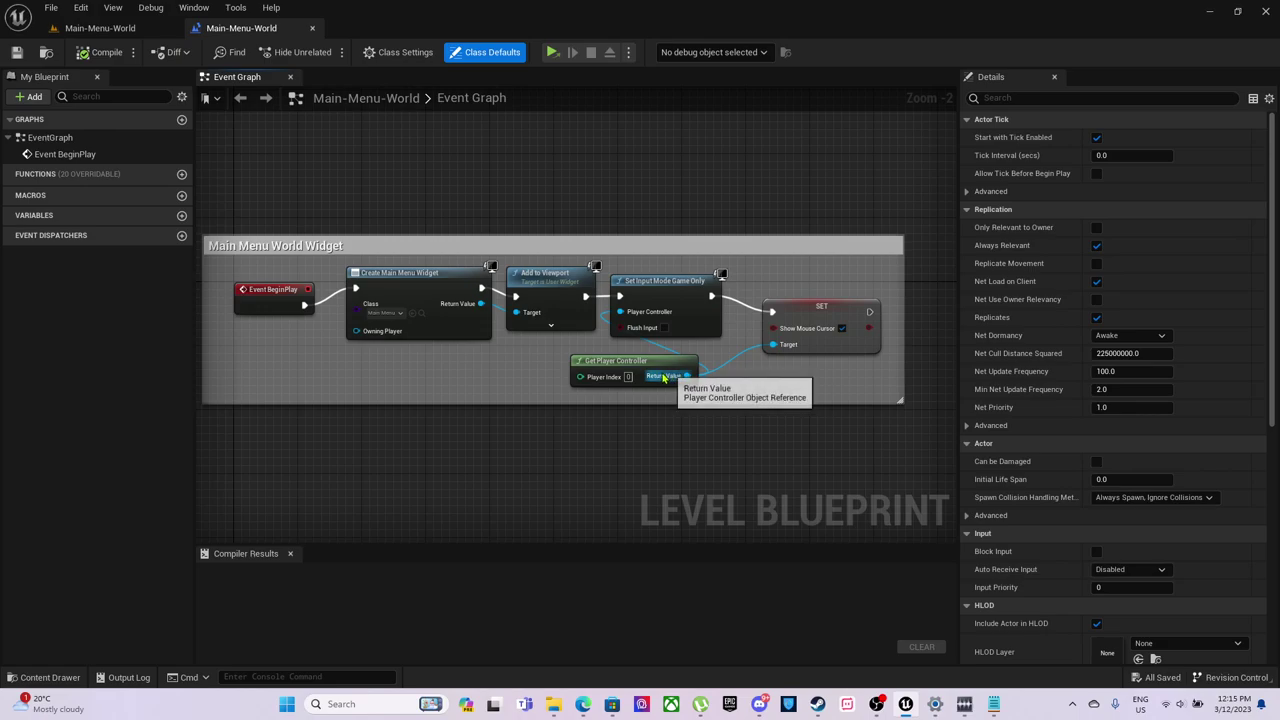
Step: Return to the Main-Menu-World level, play-test its menu and go from the Controls page to the About page
click(100, 28)
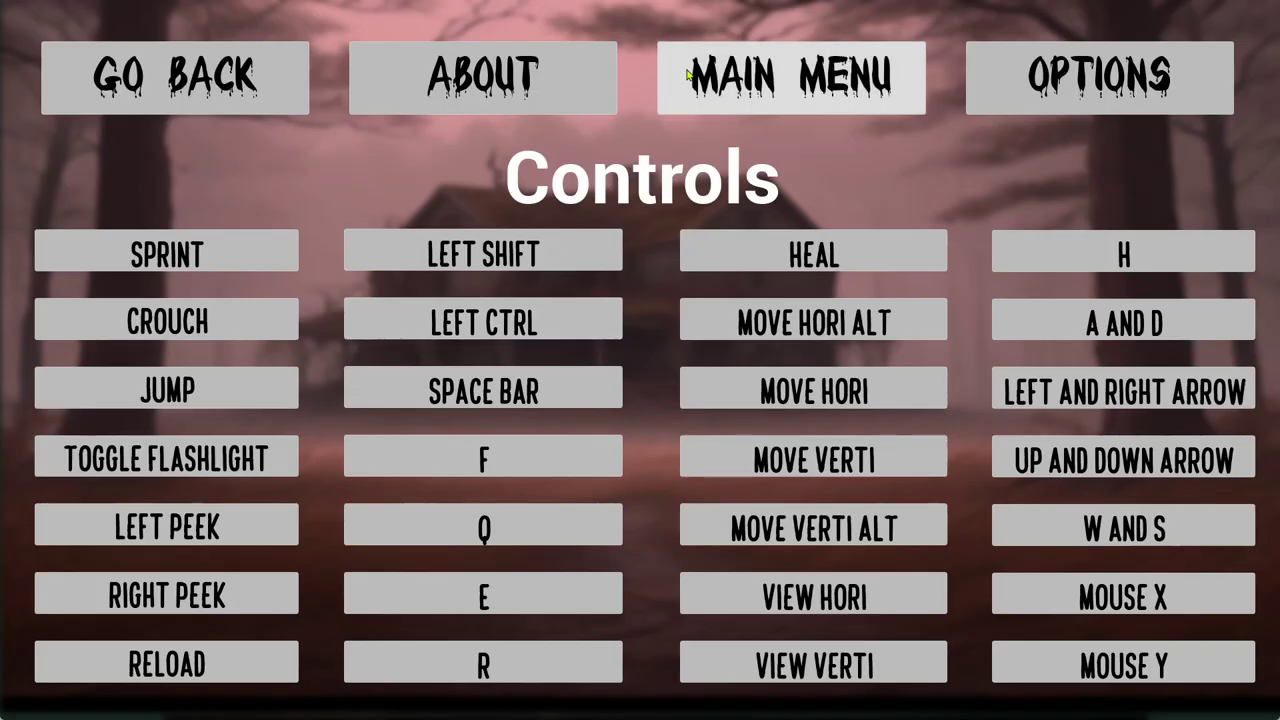
click(489, 88)
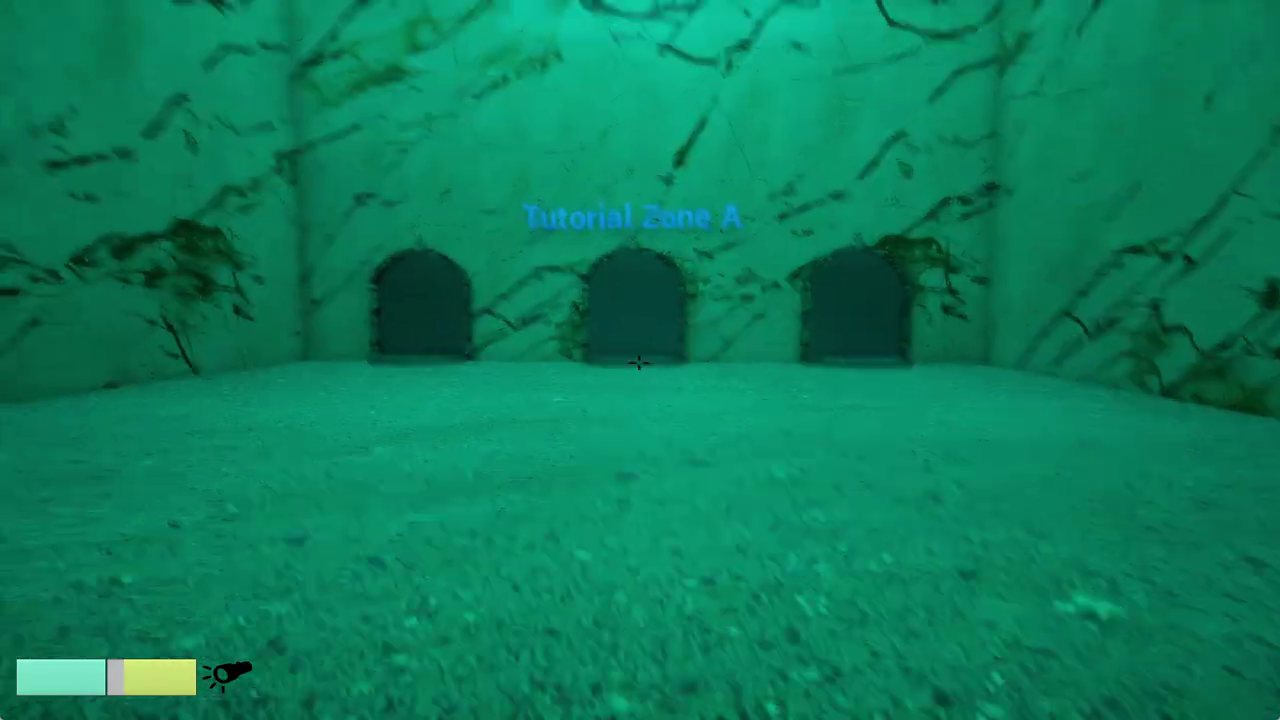
Step: Play-test the game by walking forward through Tutorial Zone A and along the dark forest path towards the pointed stone archway
key(w)
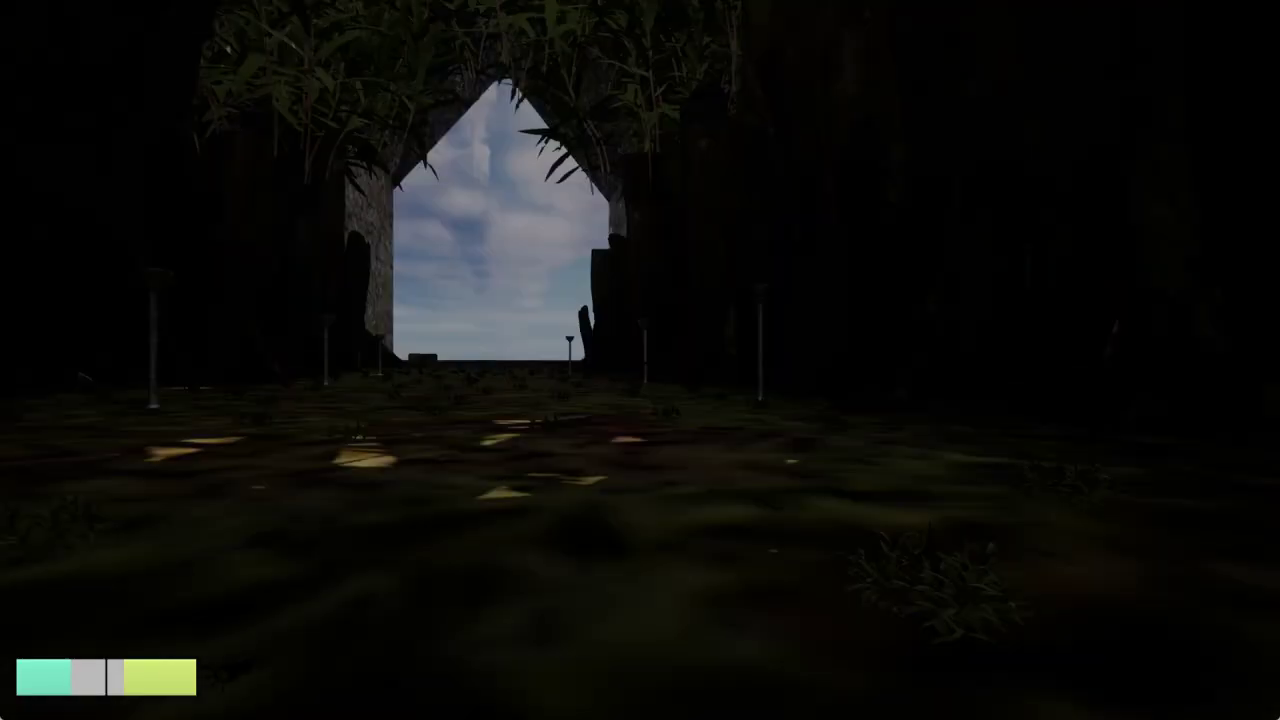
key(w)
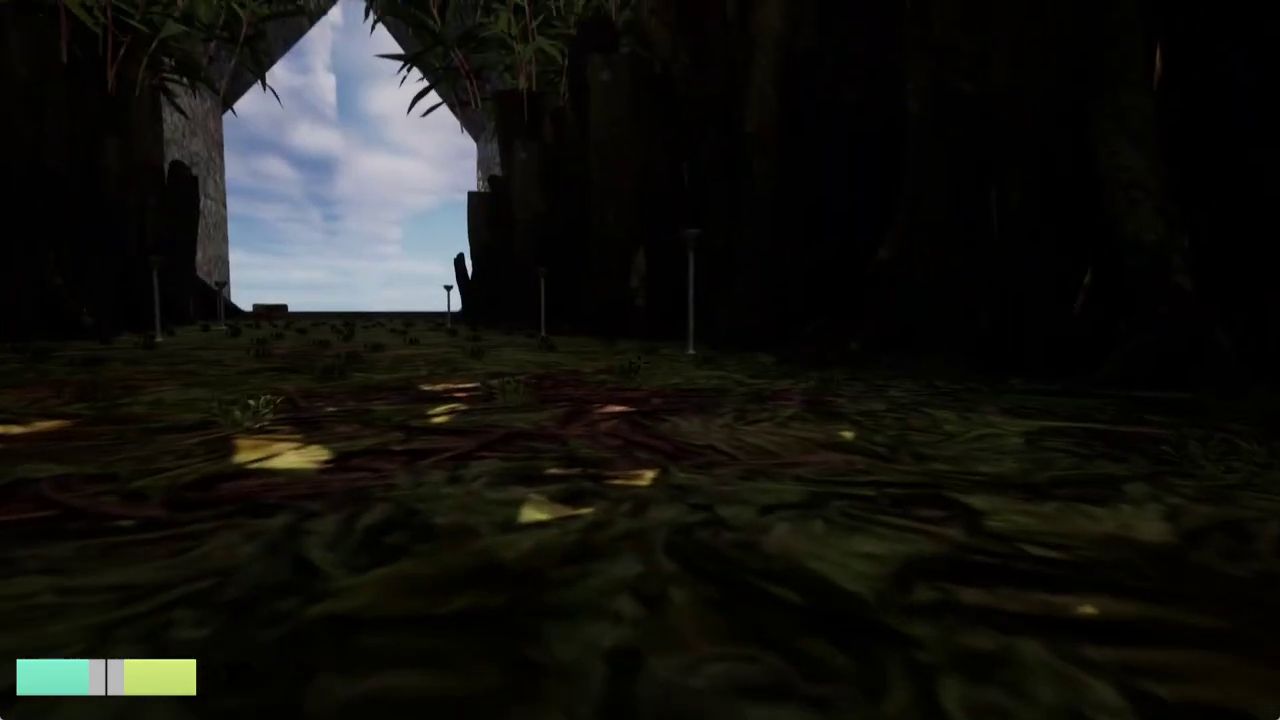
key(w)
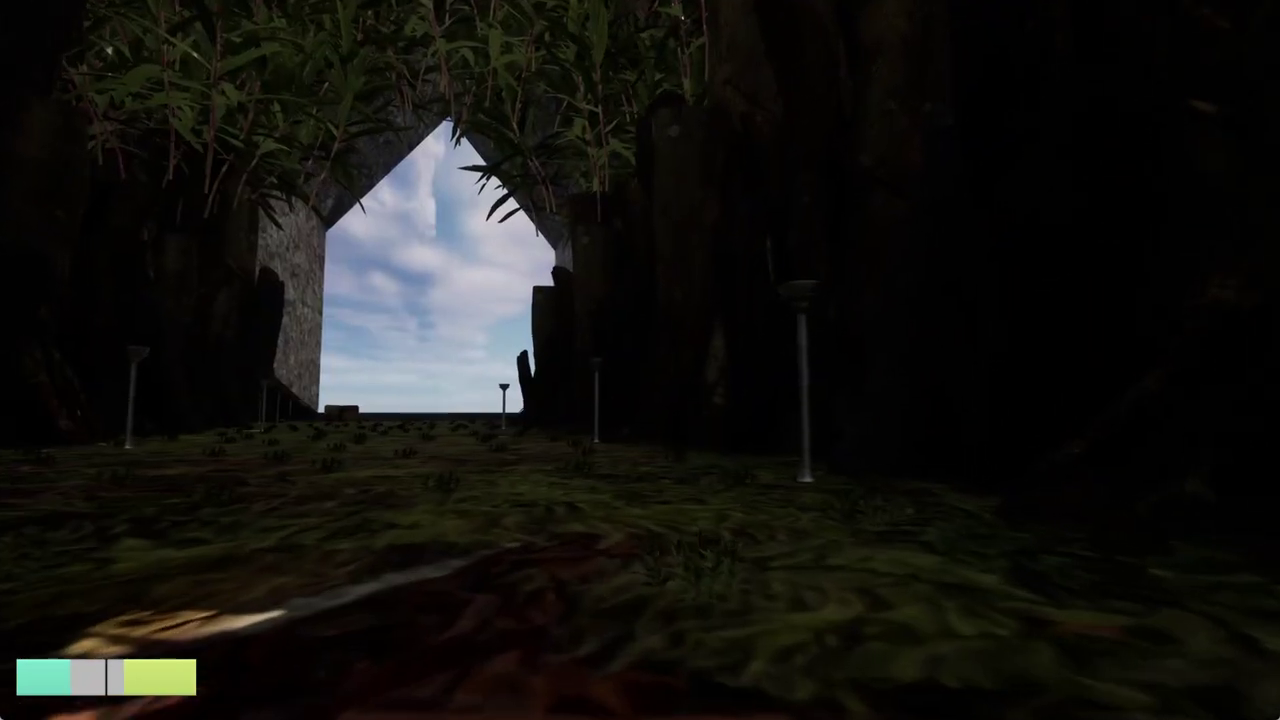
key(w)
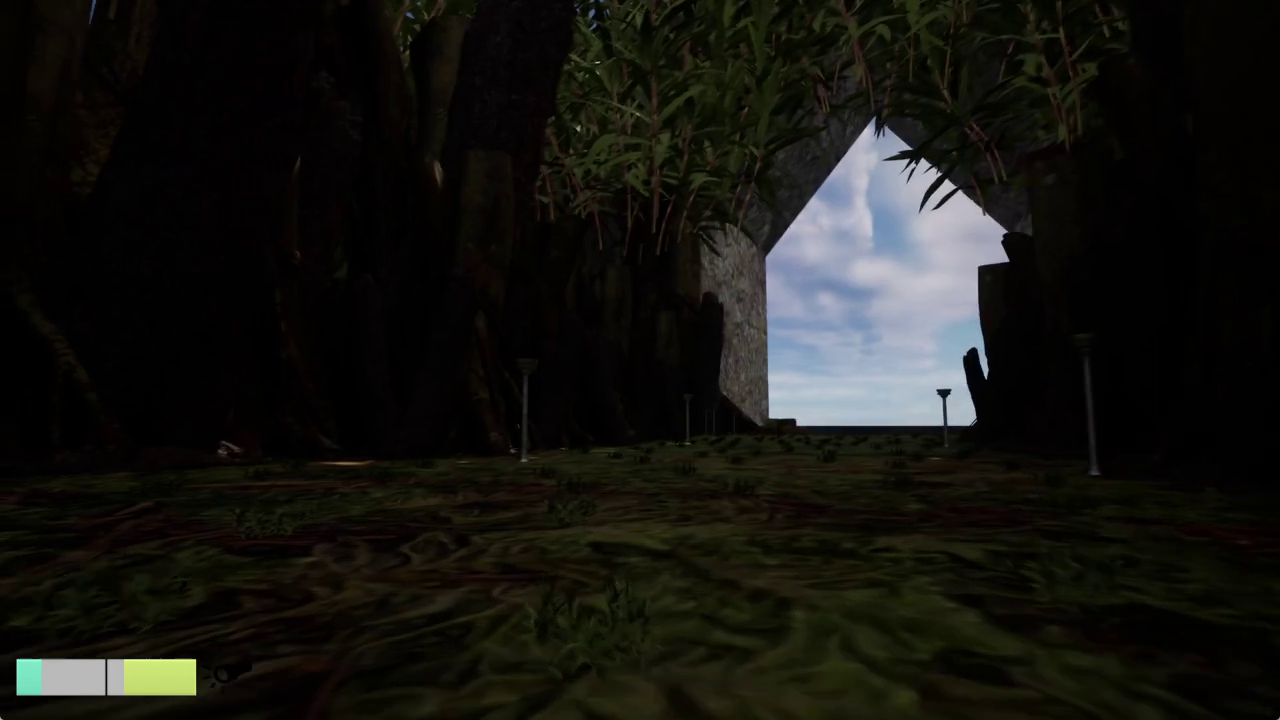
key(w)
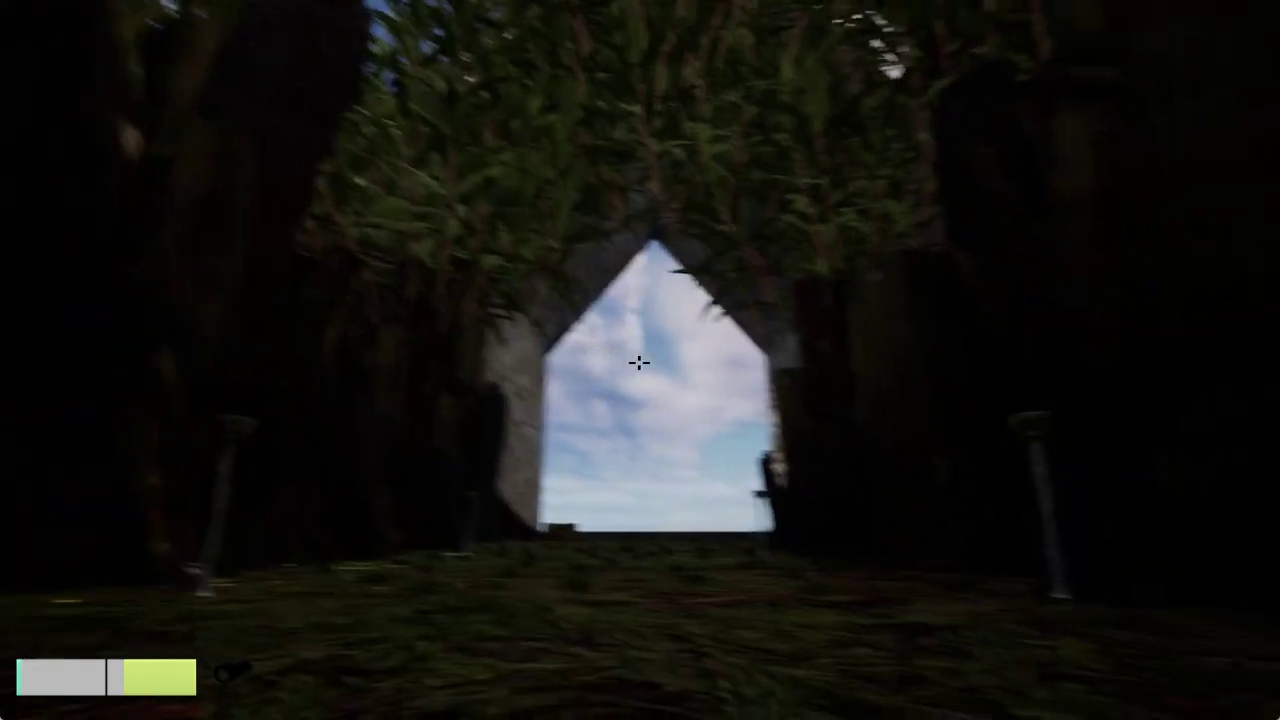
key(w)
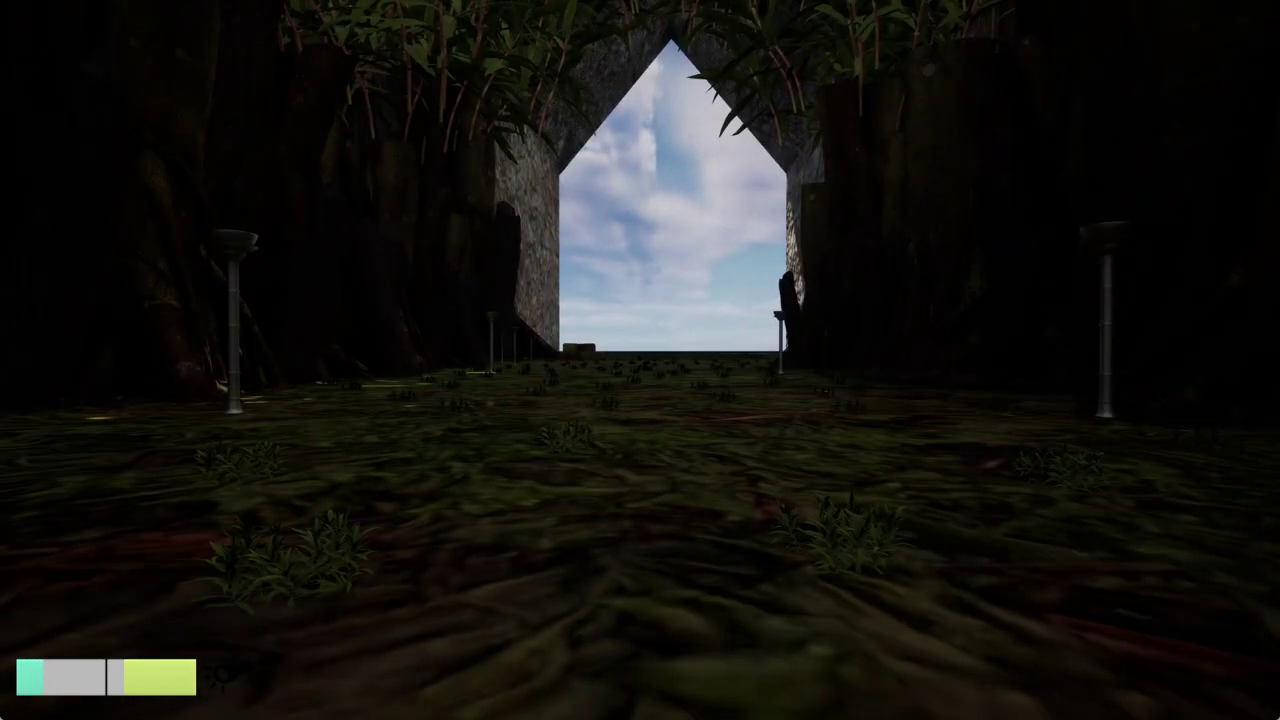
key(w)
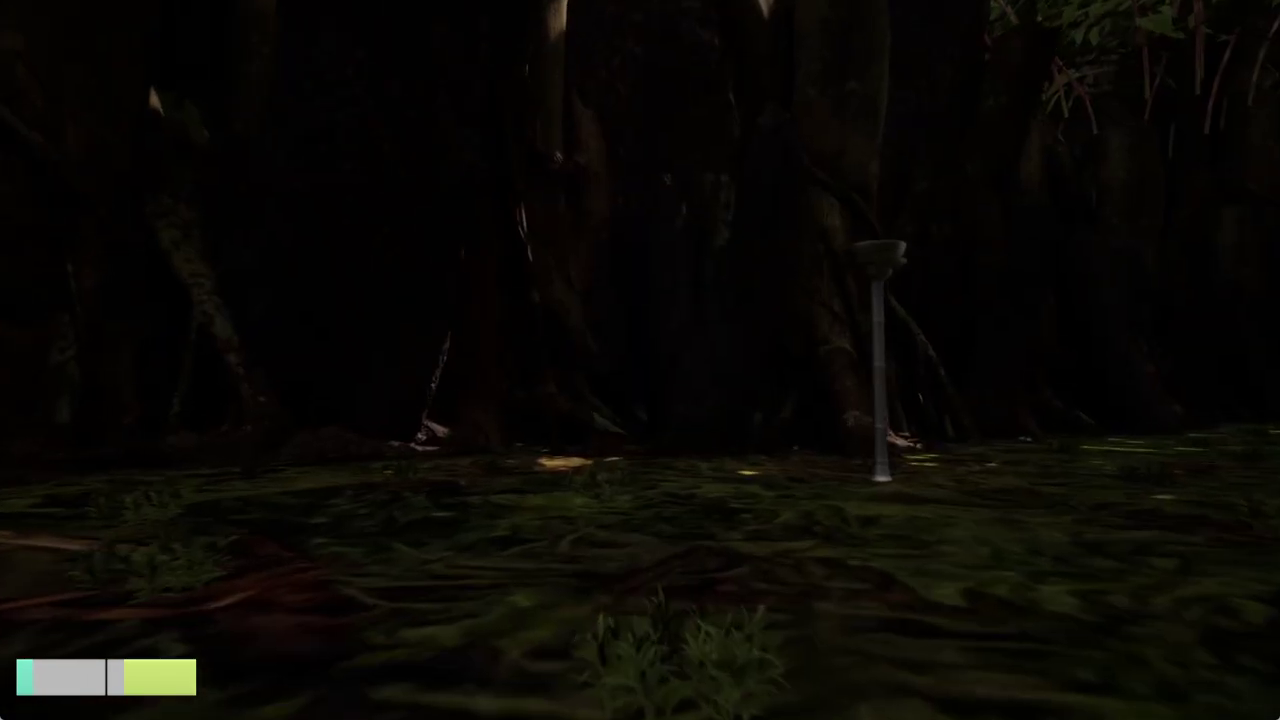
key(w)
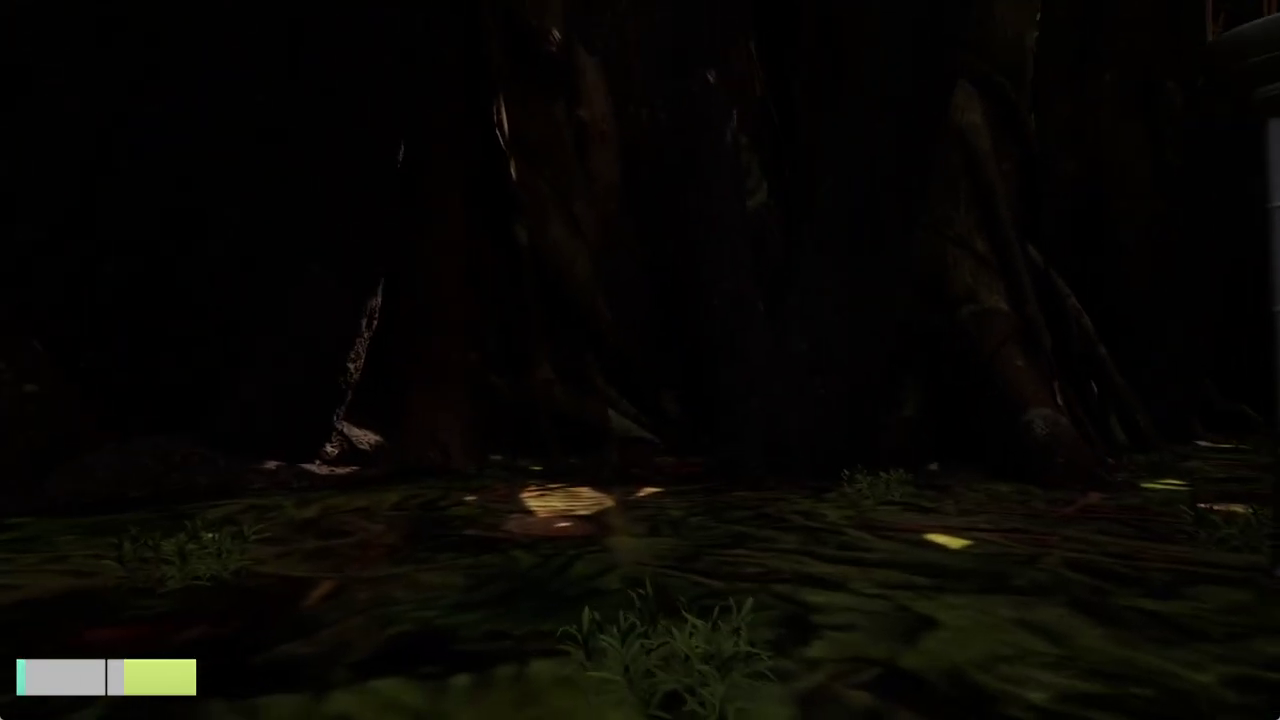
key(w)
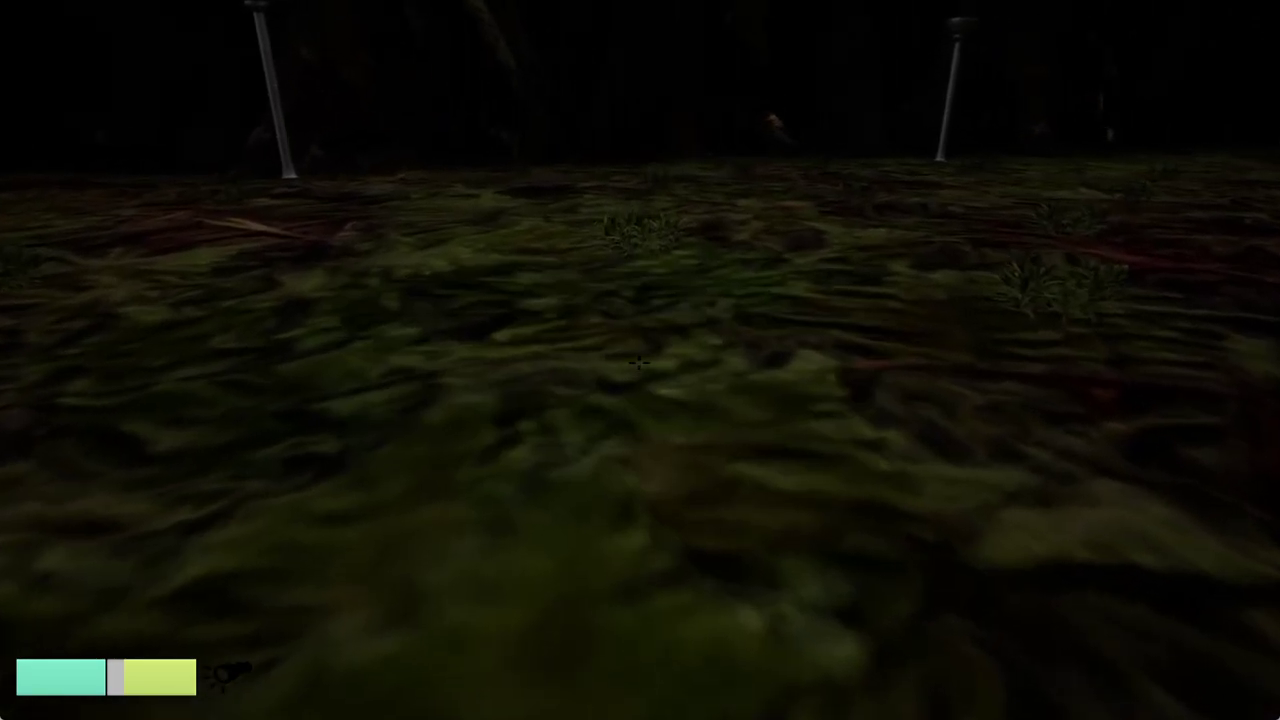
key(w)
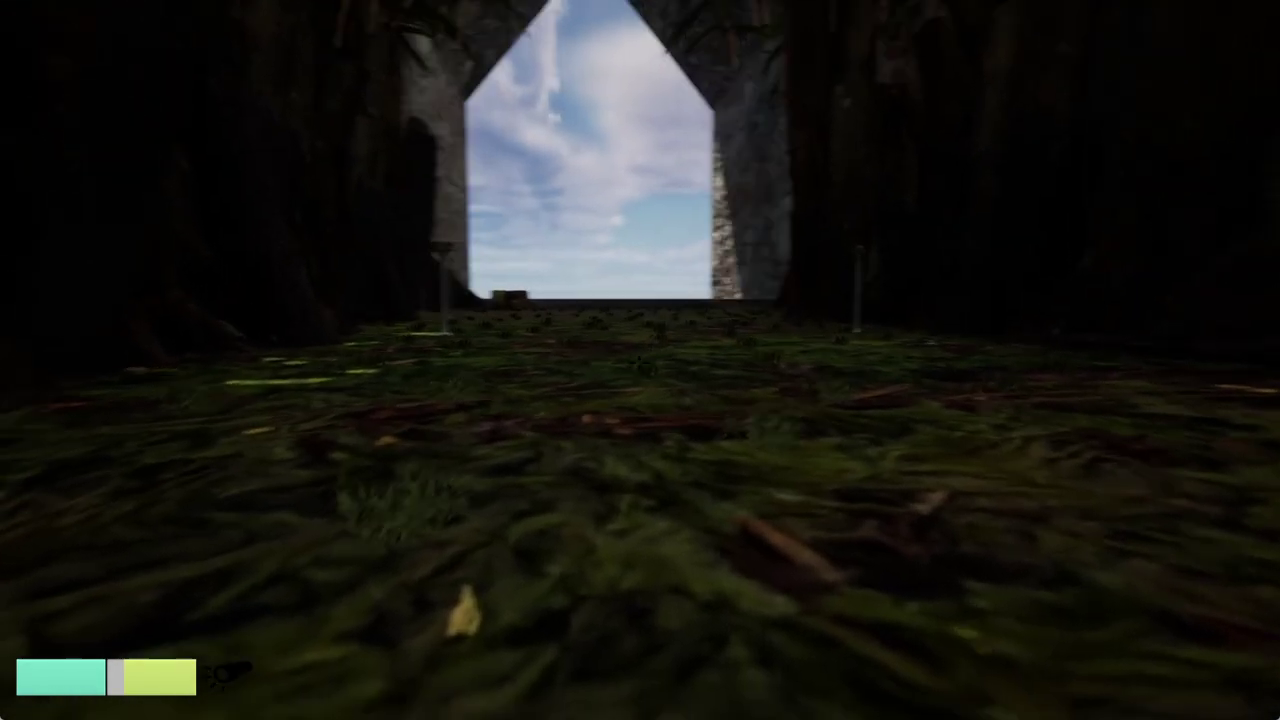
key(w)
scroll(640, 360, down, 1)
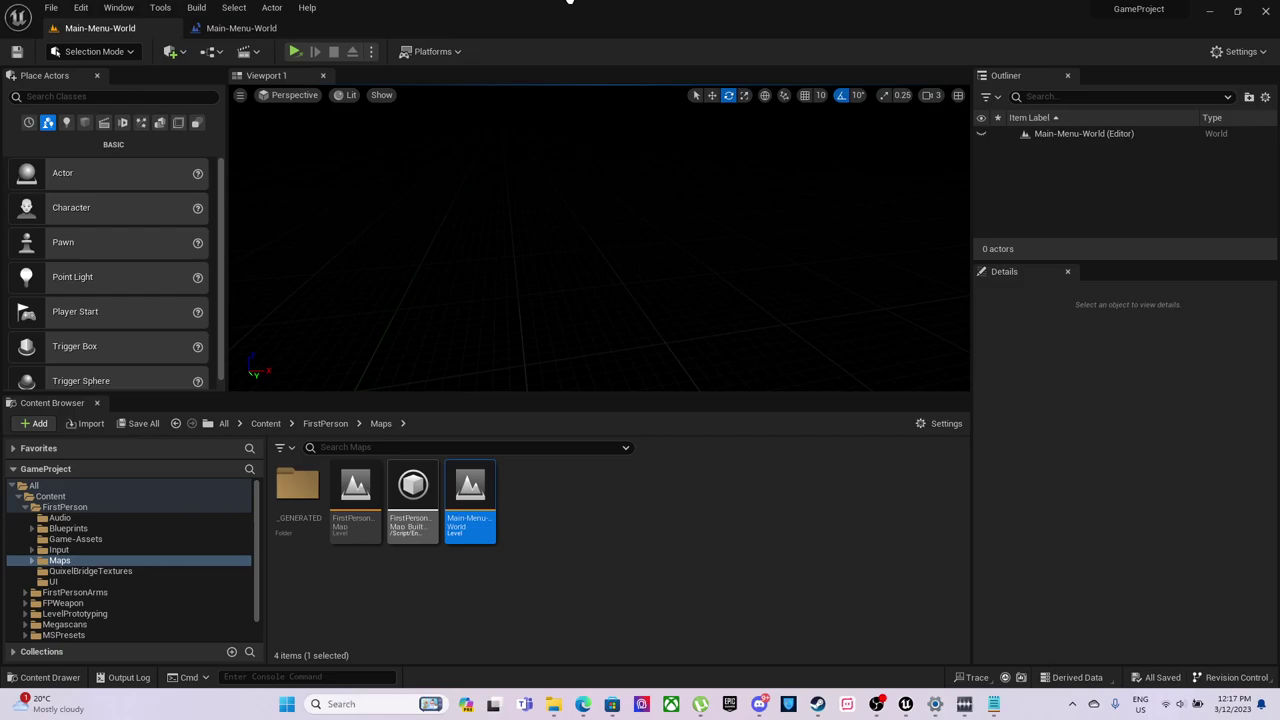
Step: Switch to WavePad and close it, then dismiss its NCH Software thank-you page and return to Unreal Editor
click(966, 706)
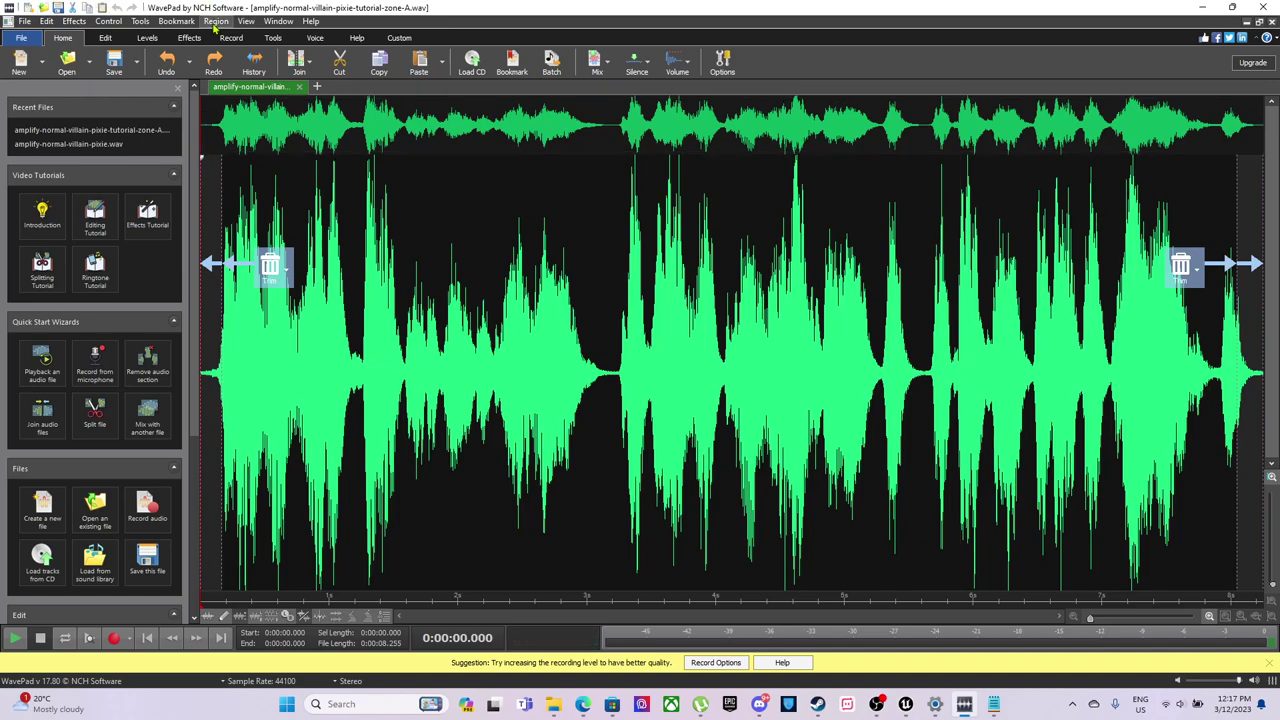
click(1263, 8)
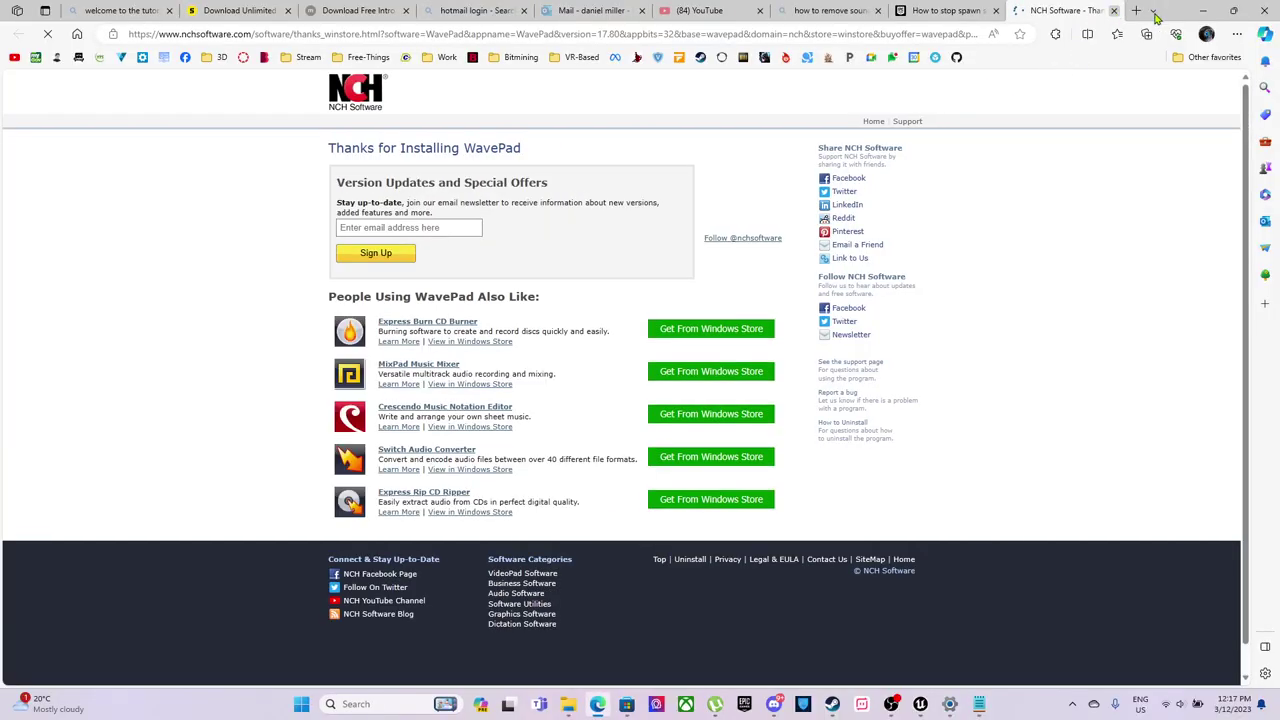
click(1113, 10)
click(1206, 8)
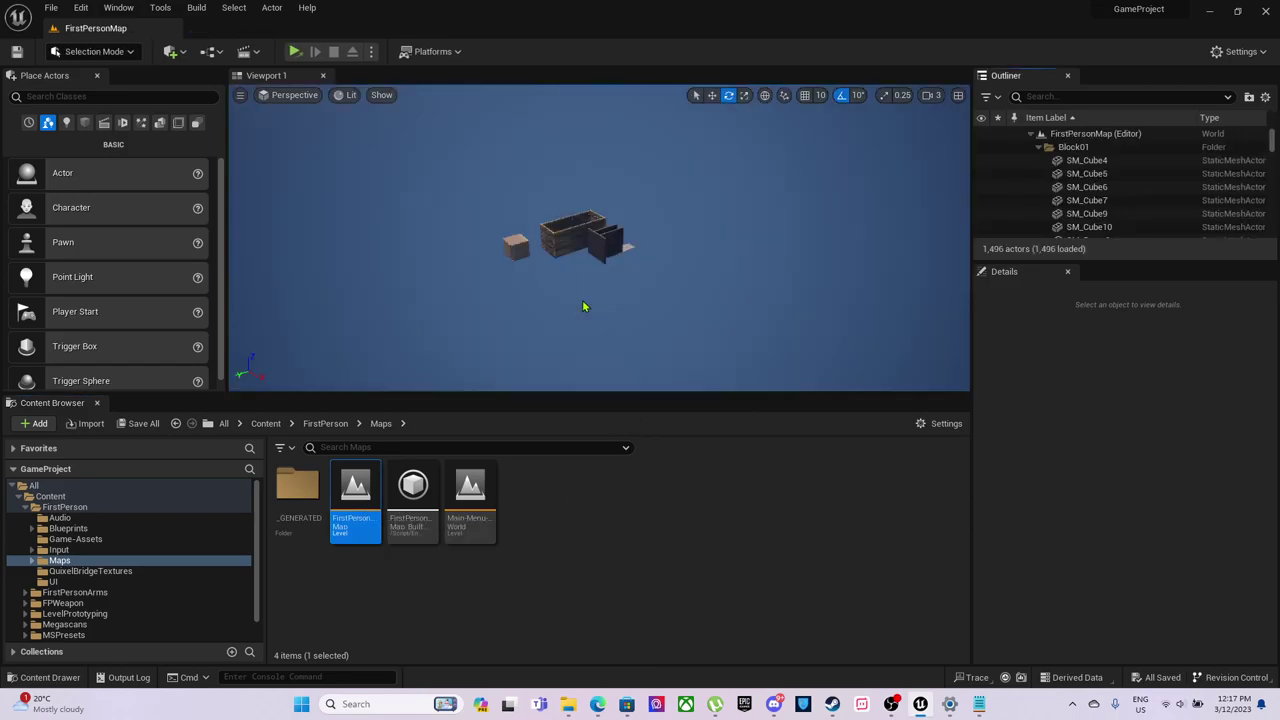
Step: Open the level blueprint of FirstPersonMap
right_drag(588, 255, 562, 259)
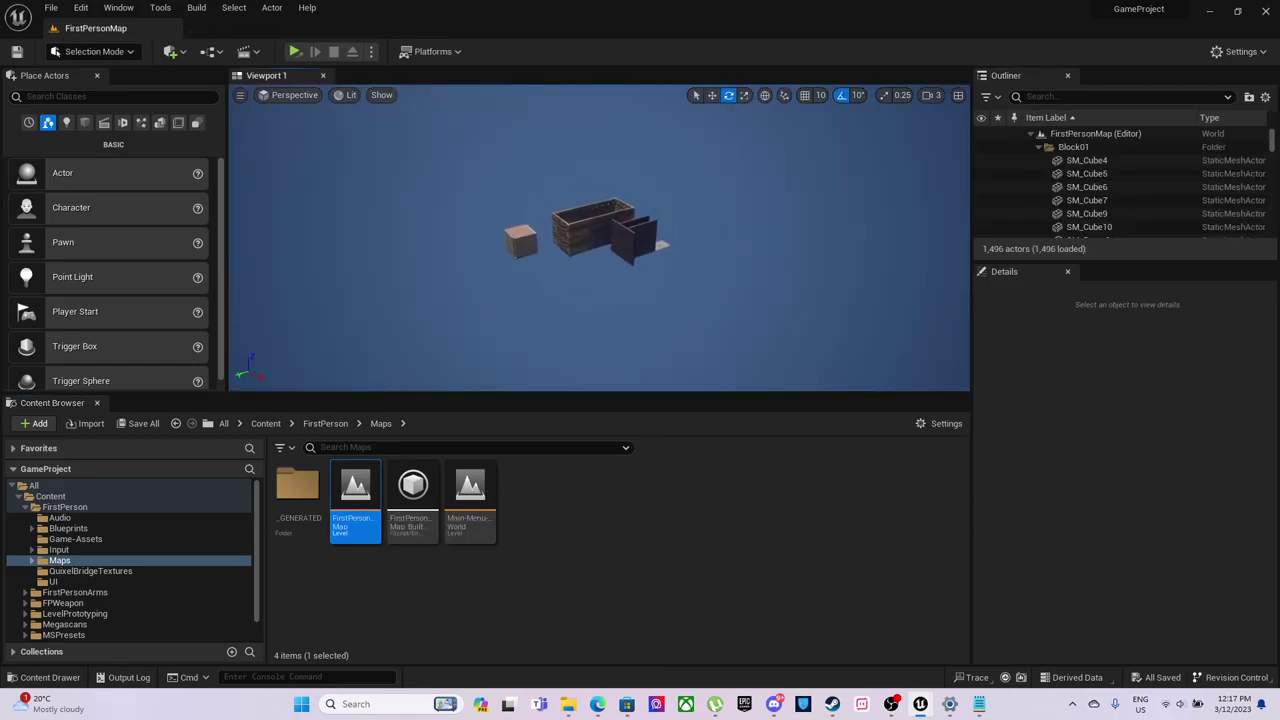
scroll(591, 263, up, 5)
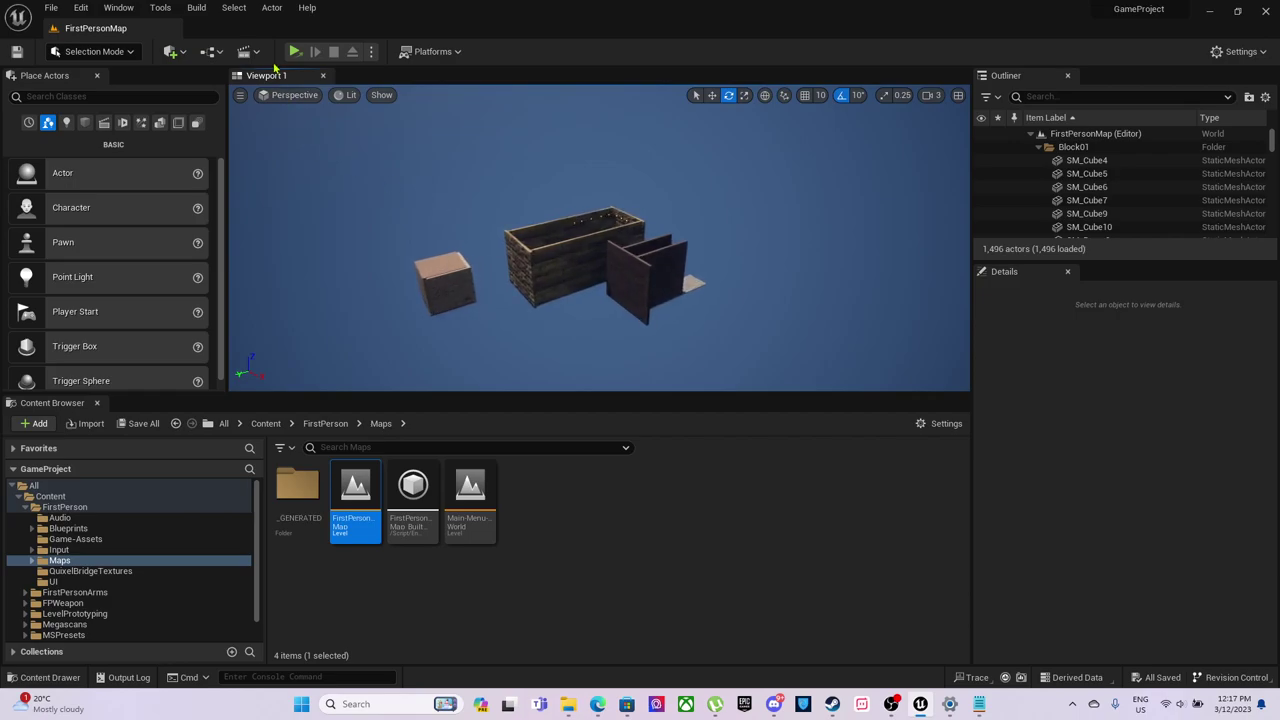
click(210, 53)
mouse_move(271, 117)
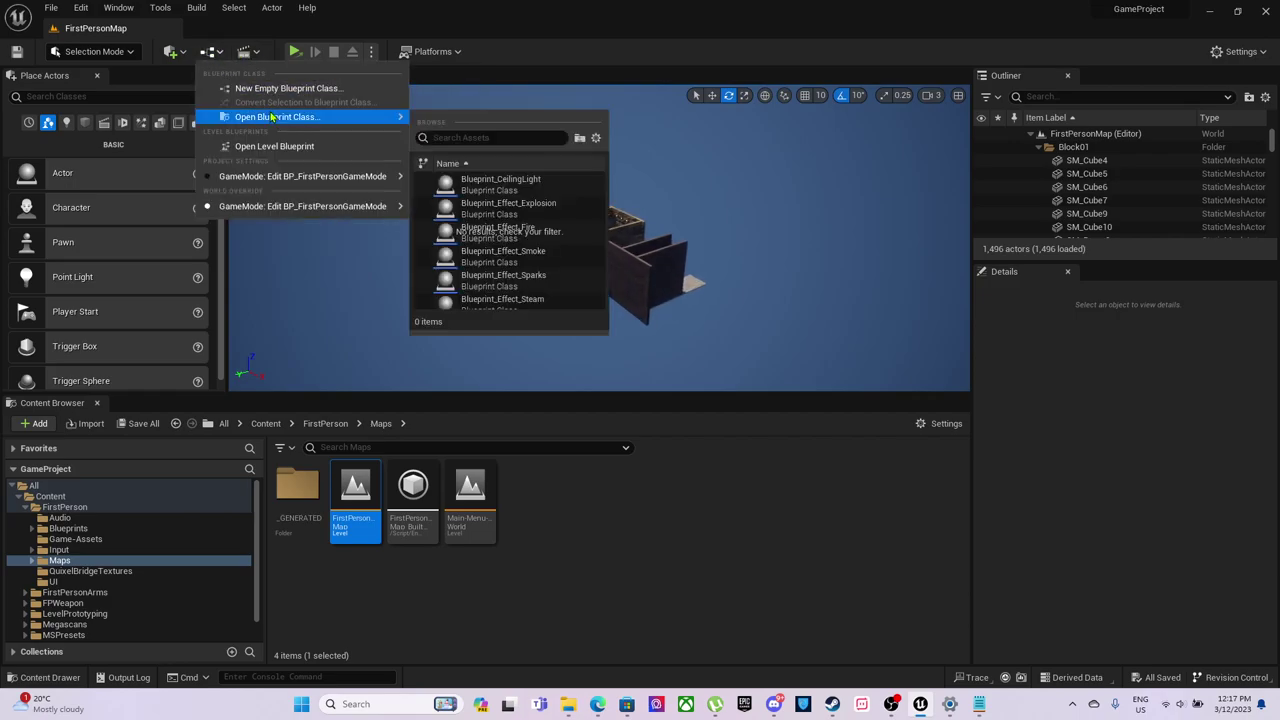
click(274, 146)
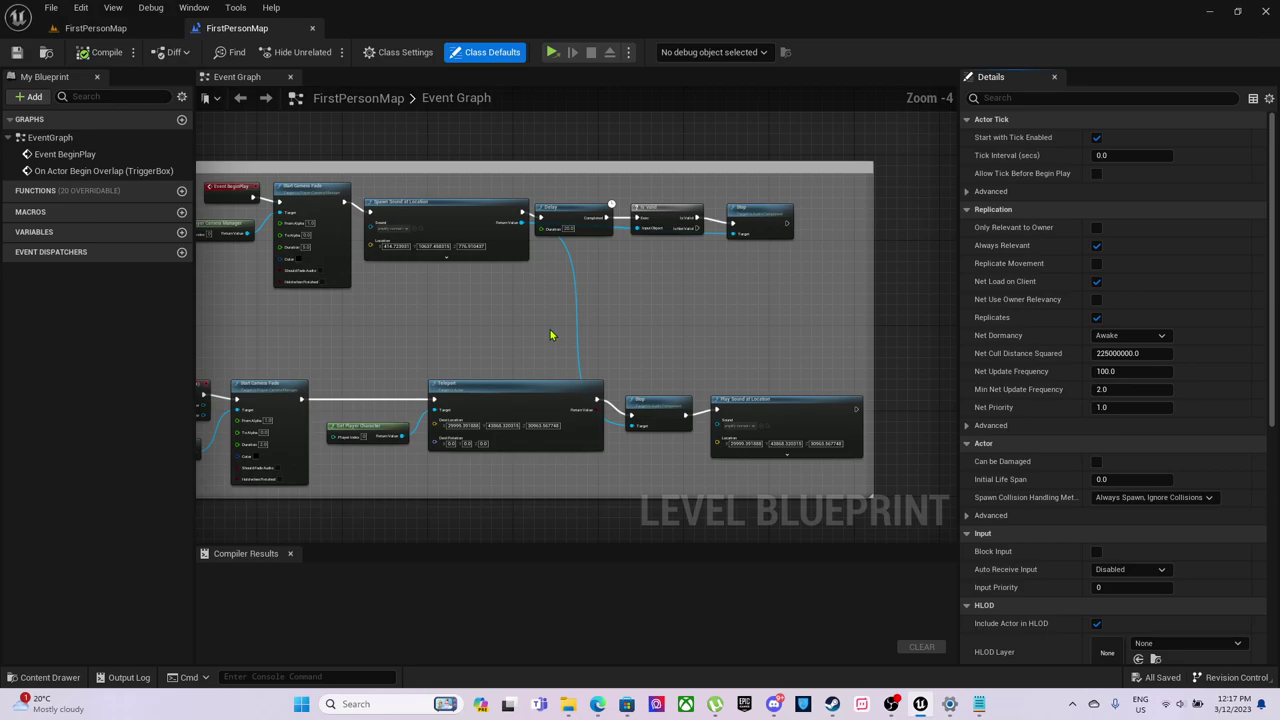
scroll(435, 331, up, 2)
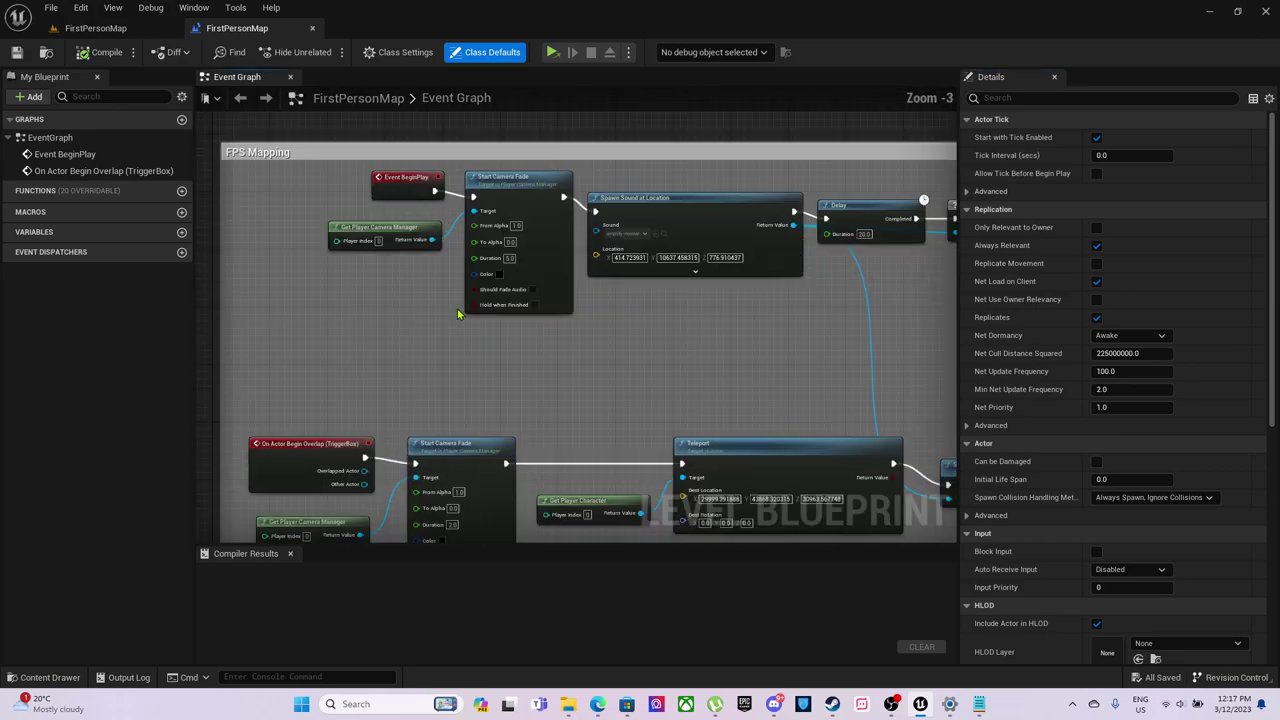
Step: Shift the Event BeginPlay, Get Player Camera Manager and Start Camera Fade nodes leftward, widening the gap before Spawn Sound at Location
right_drag(395, 273, 453, 340)
mouse_move(467, 254)
mouse_down()
mouse_move(388, 259)
mouse_move(442, 258)
mouse_up()
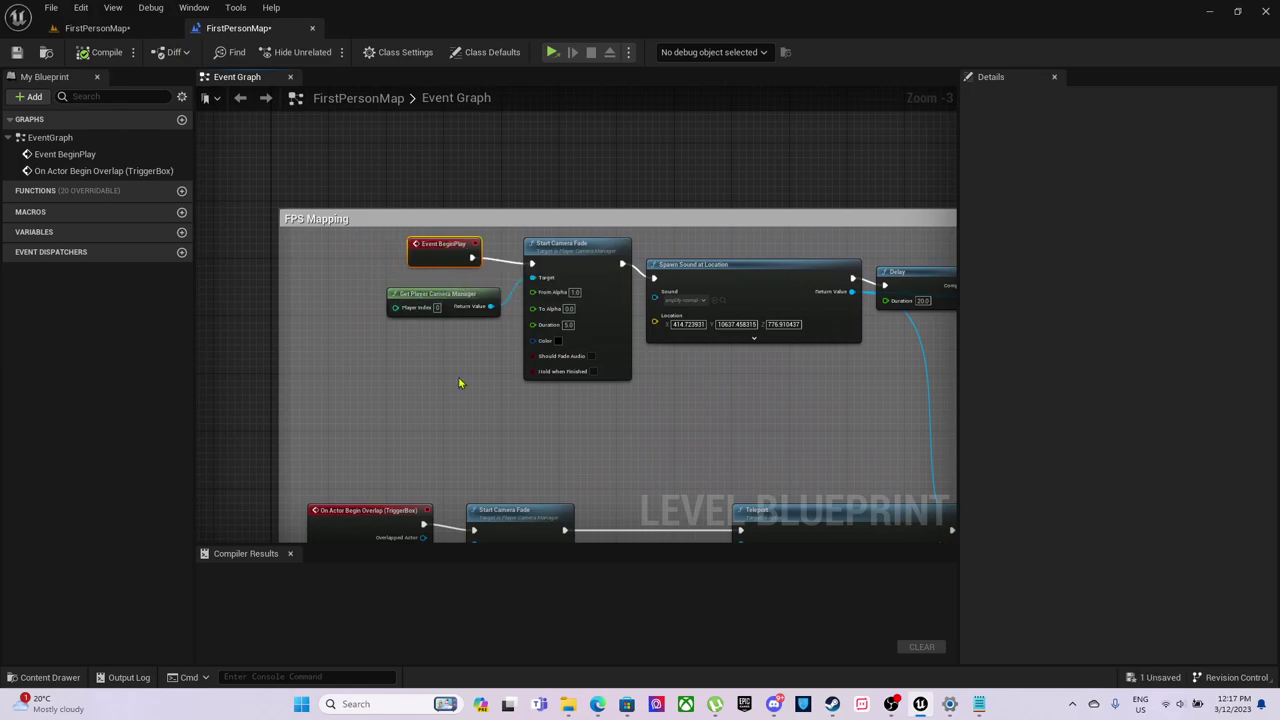
drag(575, 291, 489, 259)
Step: Insert a copy of the Delay node between Start Camera Fade and Spawn Sound at Location, wiring its execution pins to both
right_drag(601, 370, 441, 373)
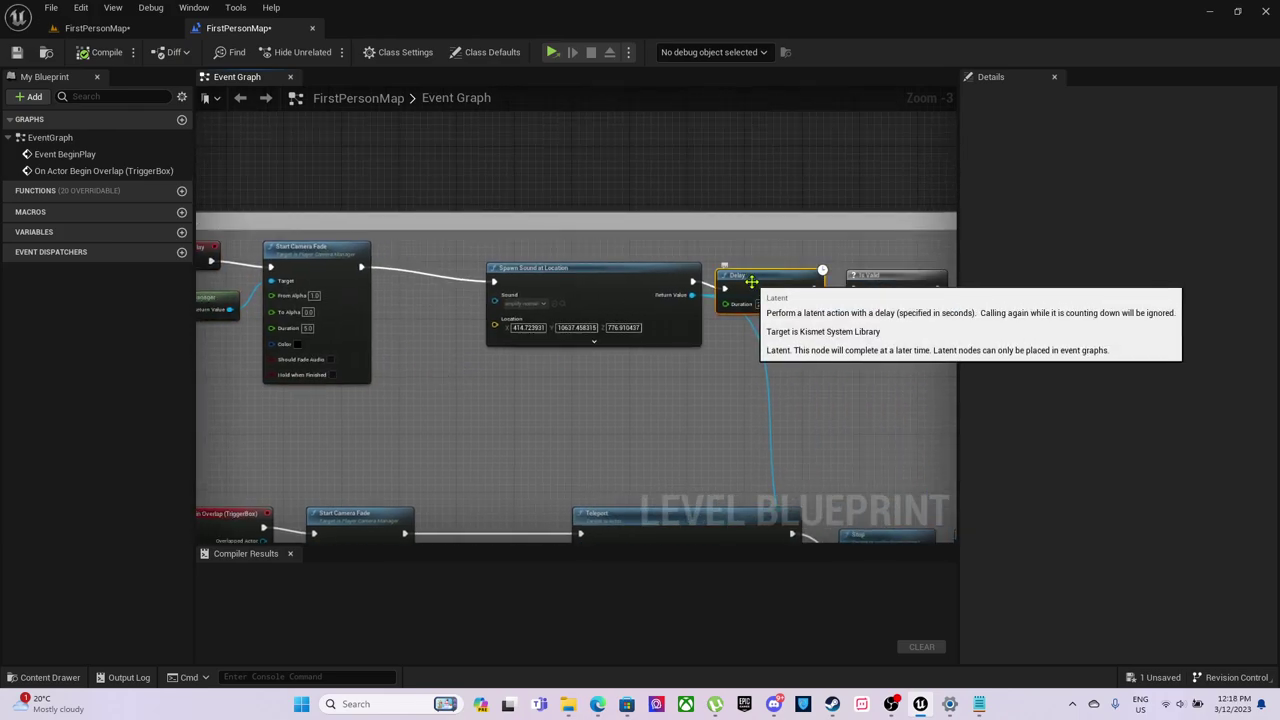
key(ctrl+v)
drag(442, 343, 386, 302)
drag(480, 304, 494, 290)
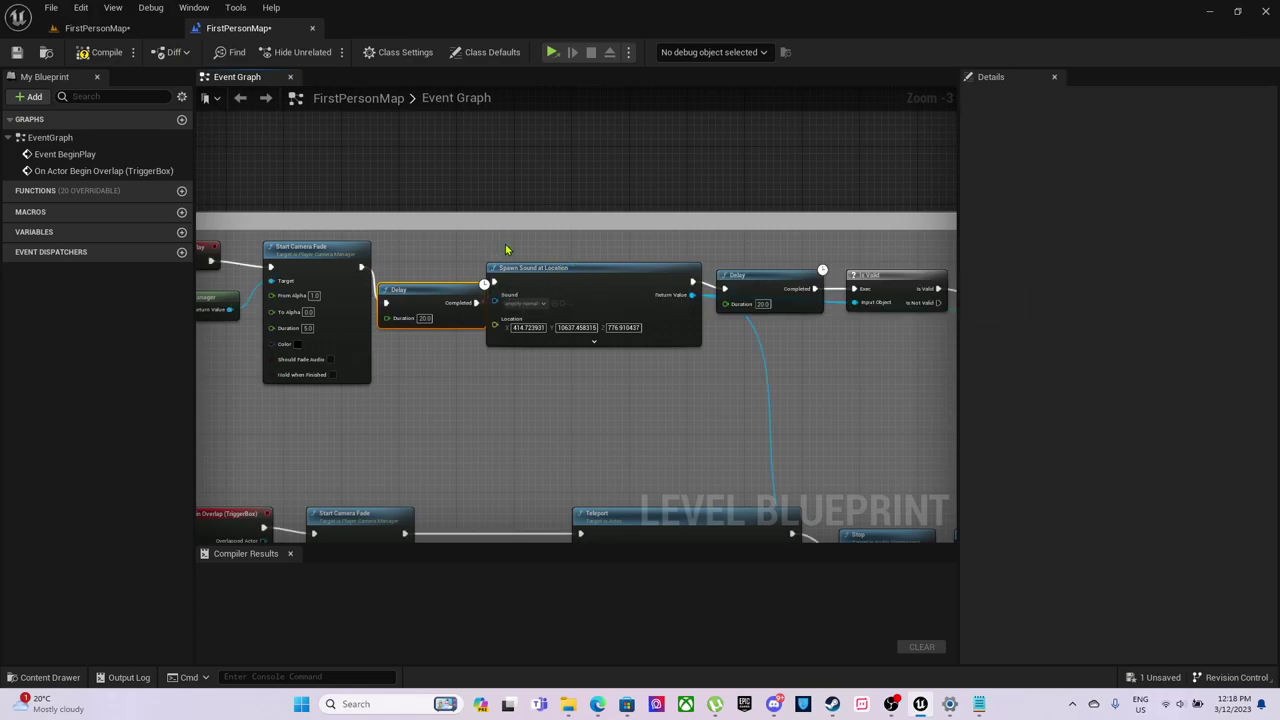
Step: Move the chain from Spawn Sound at Location to Stop rightward and space the copied Delay node evenly in the gap
drag(505, 244, 873, 376)
drag(795, 290, 860, 283)
click(441, 421)
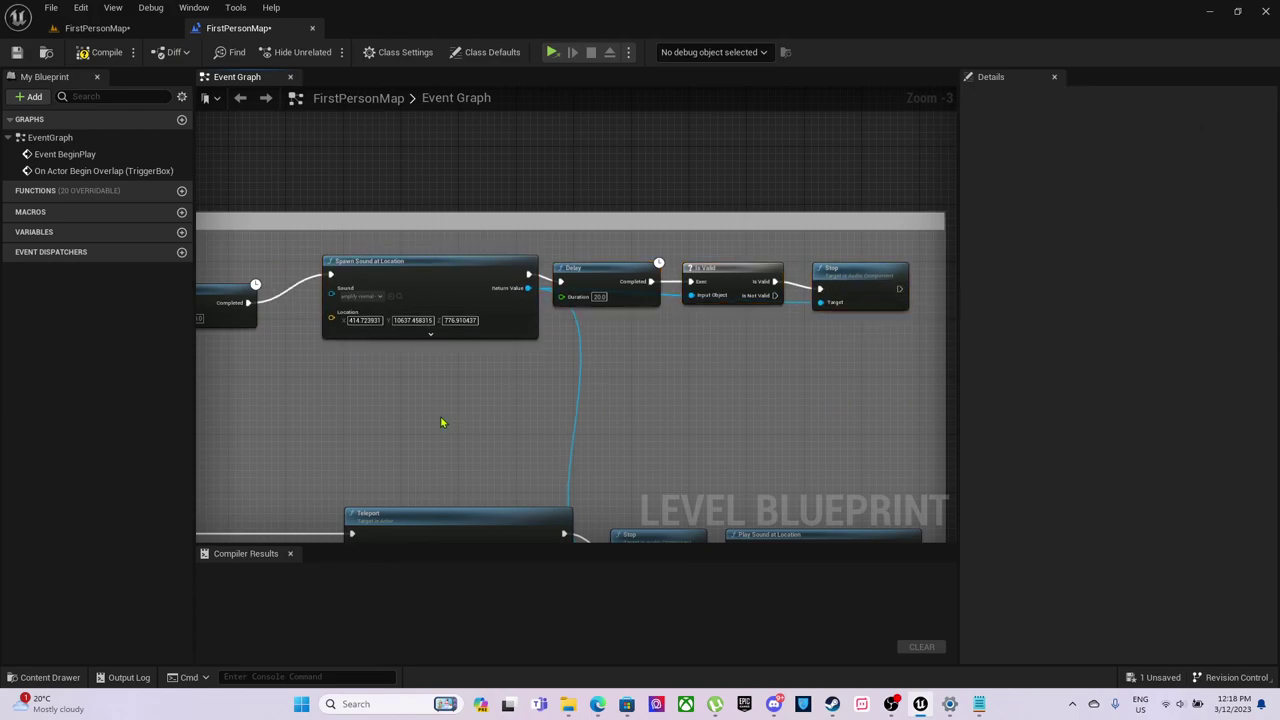
right_drag(361, 420, 568, 416)
drag(417, 298, 461, 298)
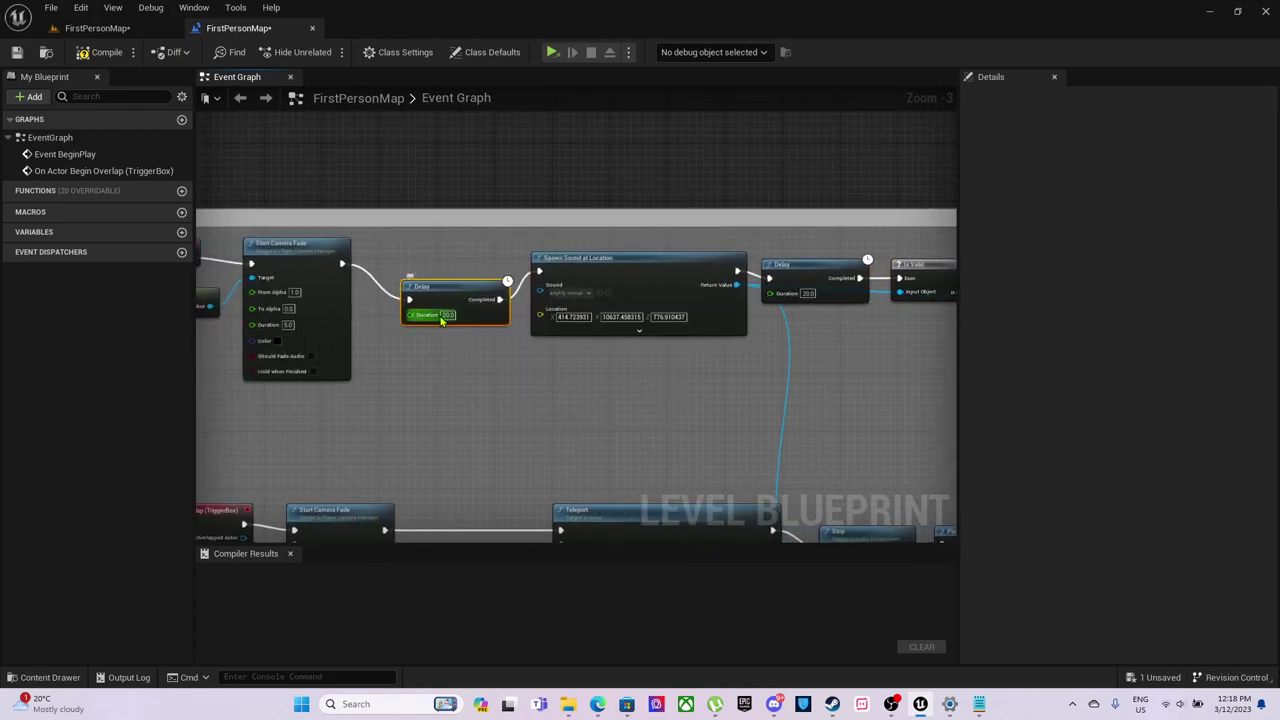
Step: Set the Delay node between Start Camera Fade and Spawn Sound at Location to 5.0 seconds, compile the level blueprint, and return to the level
click(447, 315)
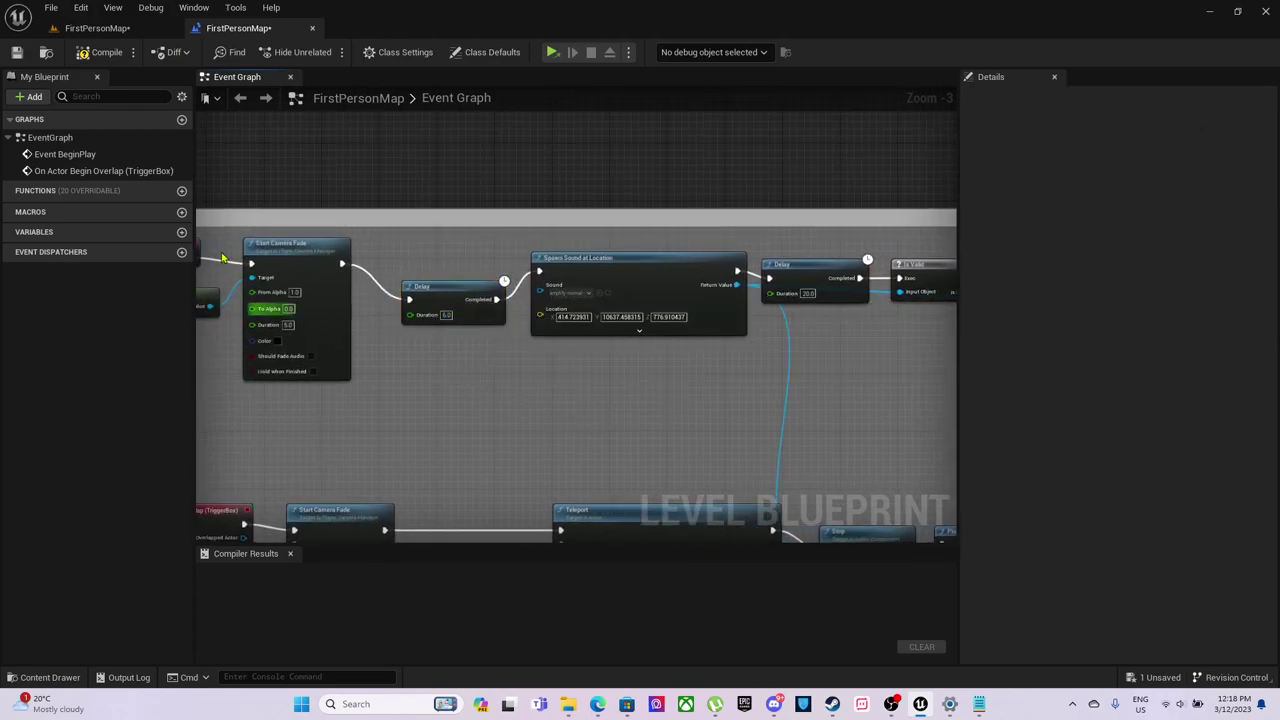
click(103, 52)
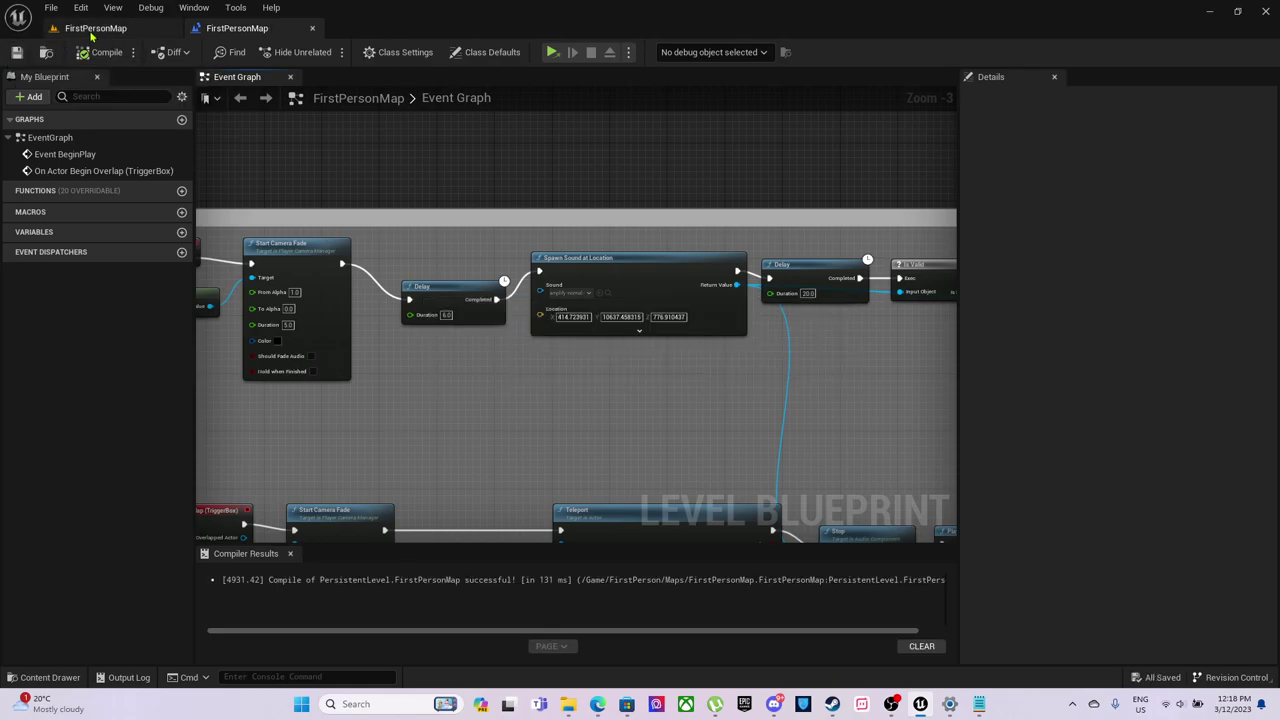
click(93, 29)
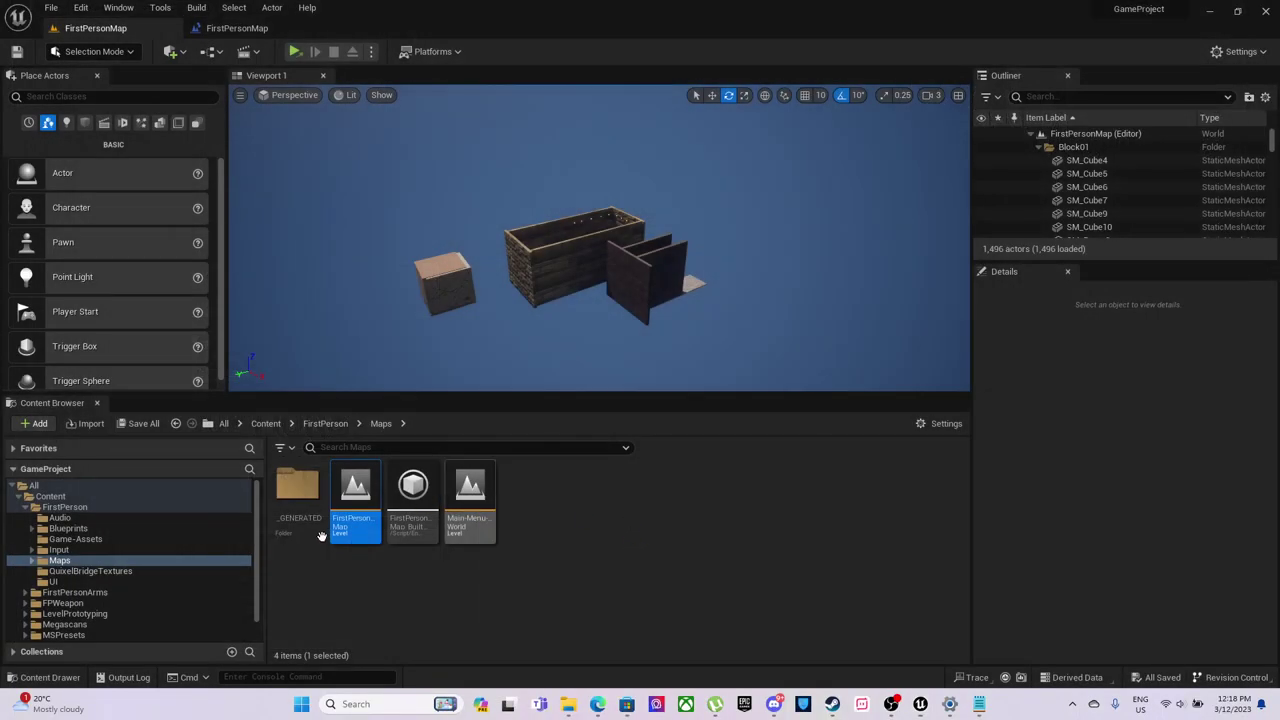
Step: Open the Main-Menu-World level and play-test the game from it, walking around Tutorial Zone A and toggling the flashlight on and off
double_click(480, 518)
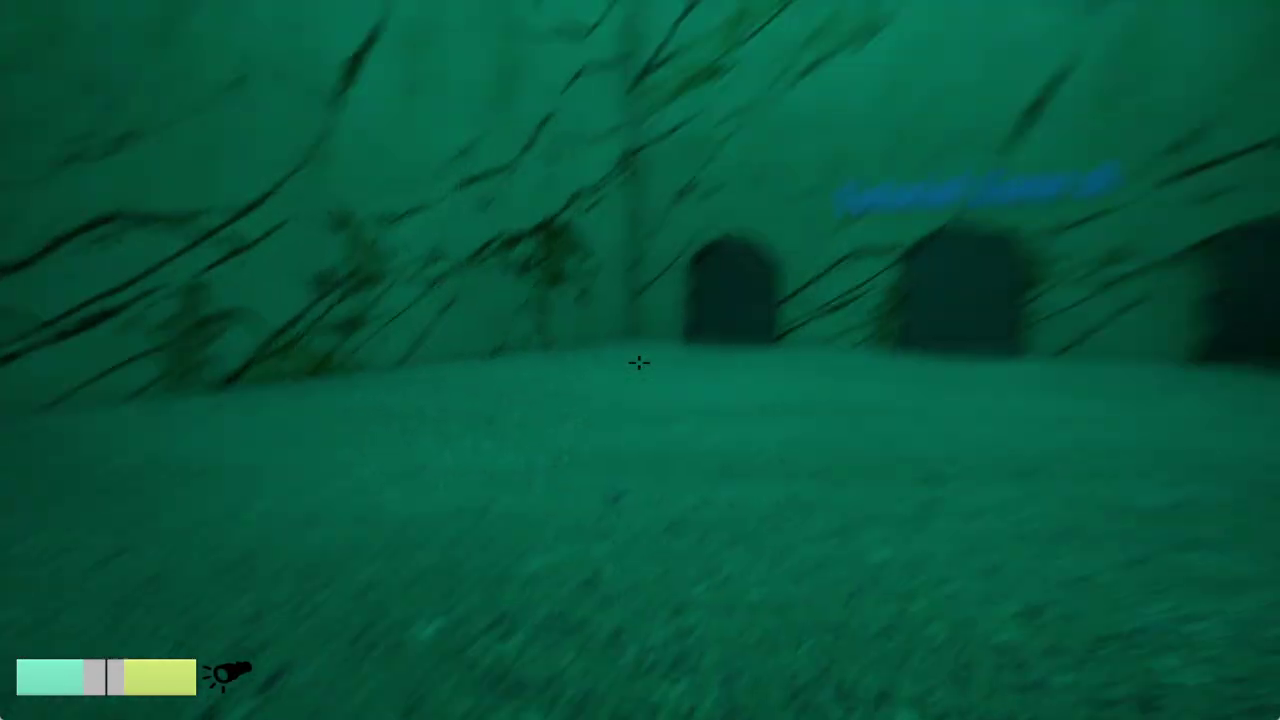
key(w)
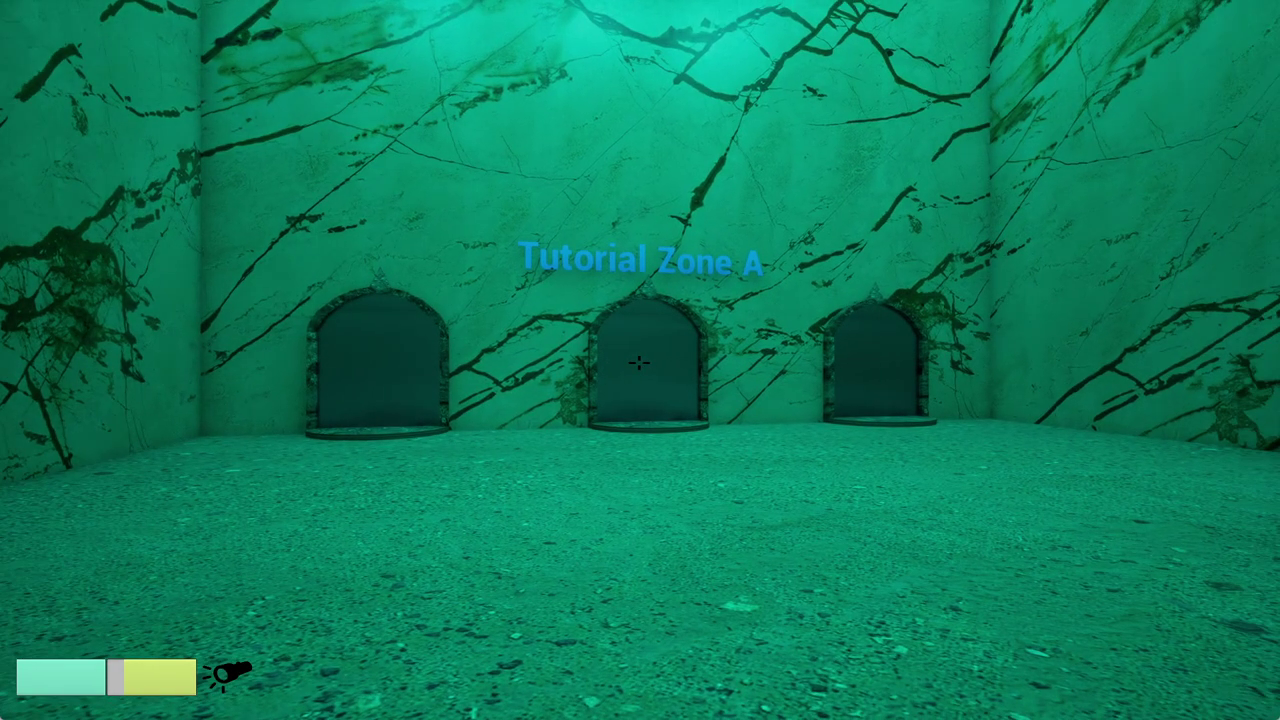
key(f)
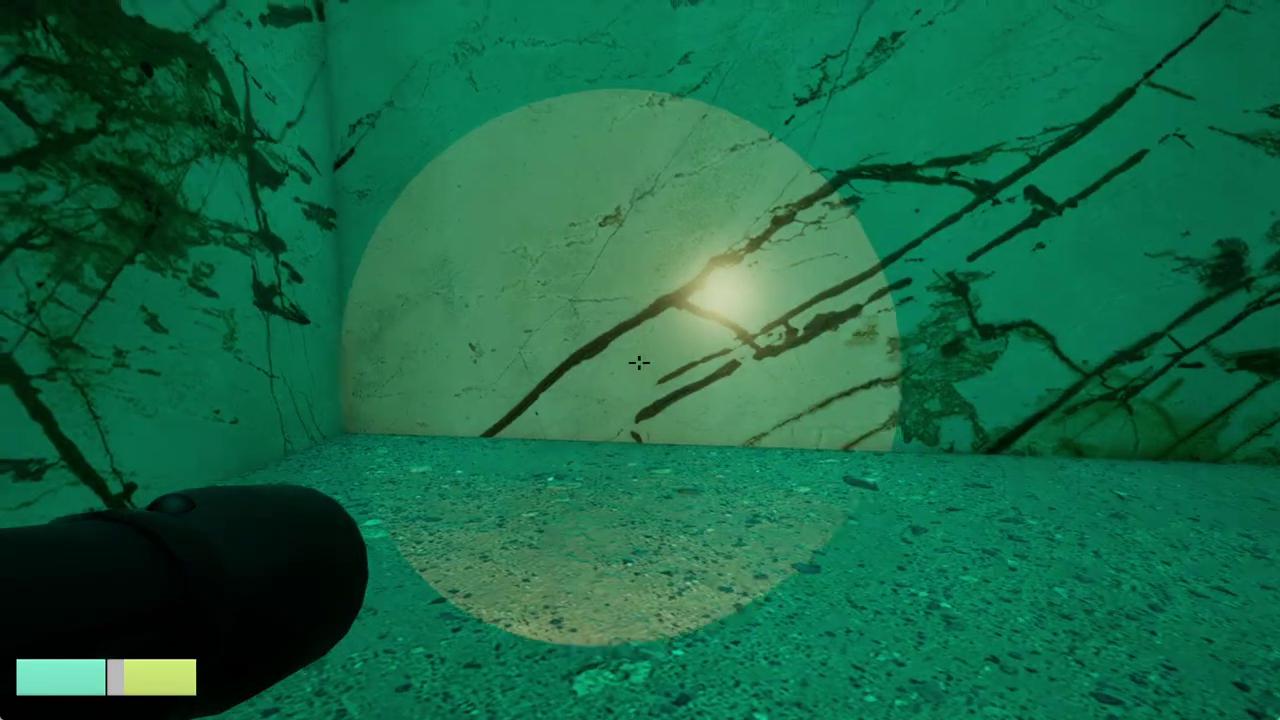
key(f)
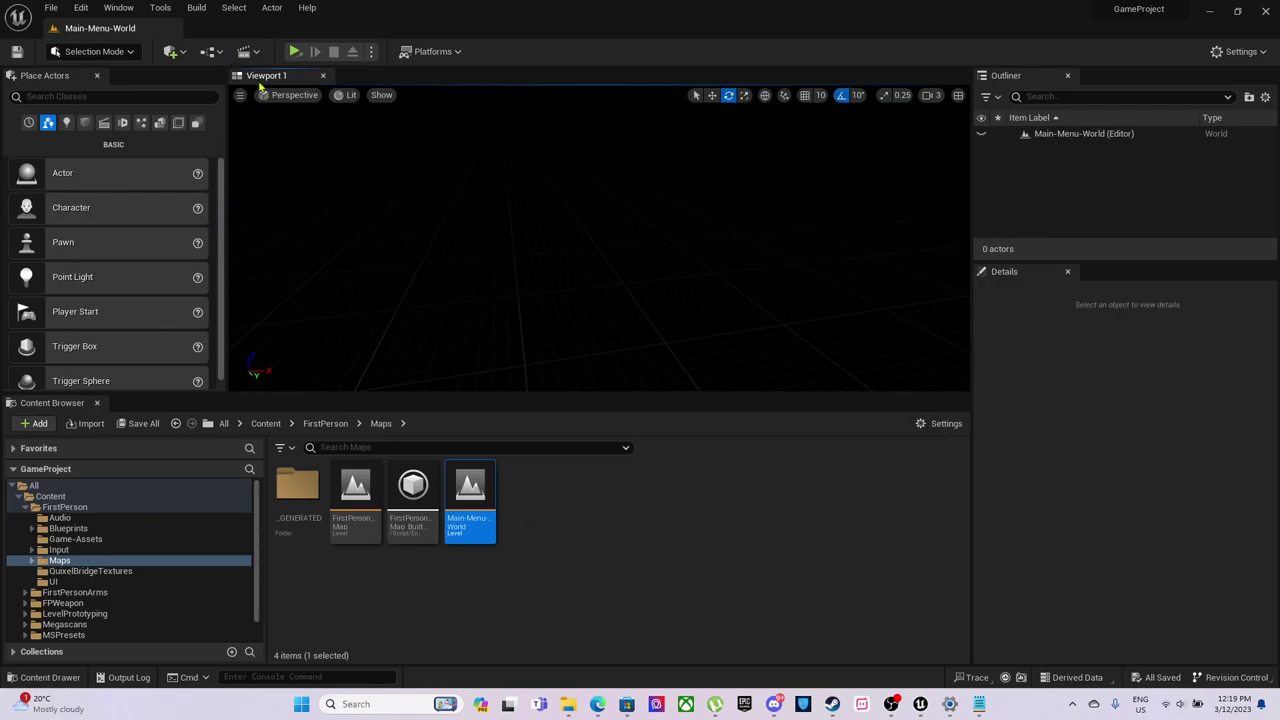
Step: Reopen the FirstPersonMap level from the Maps folder
click(349, 527)
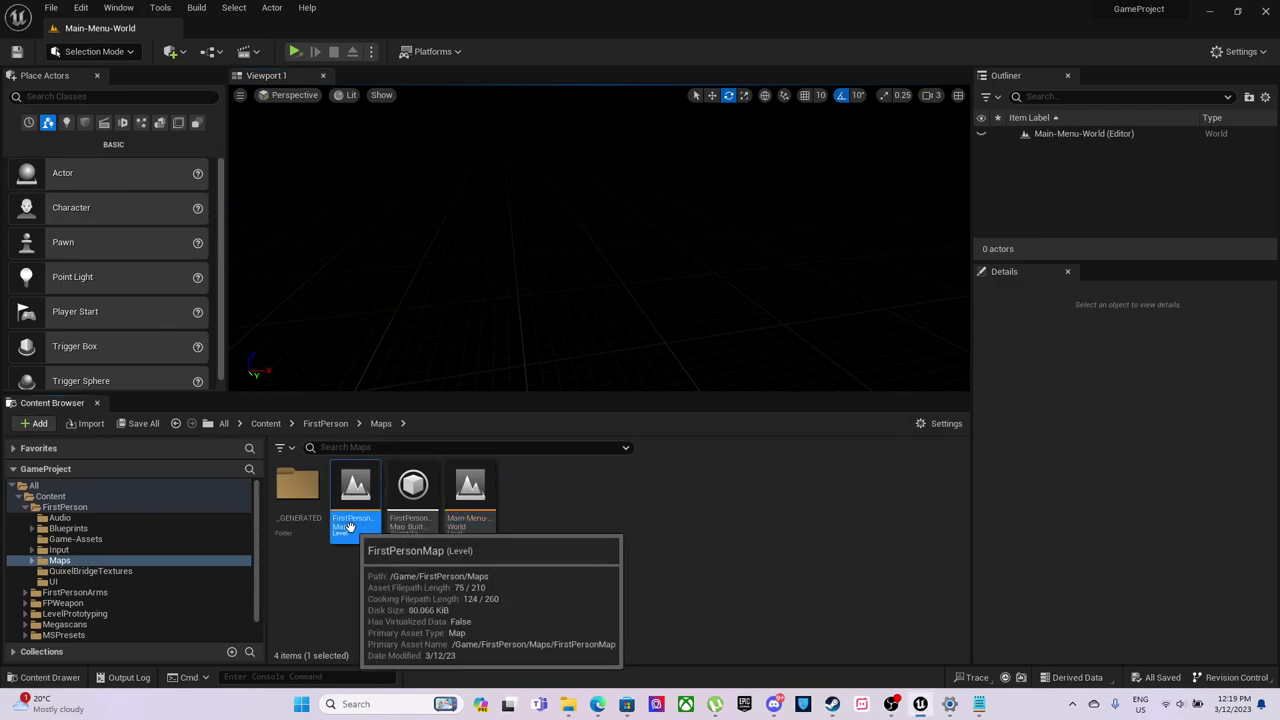
double_click(349, 527)
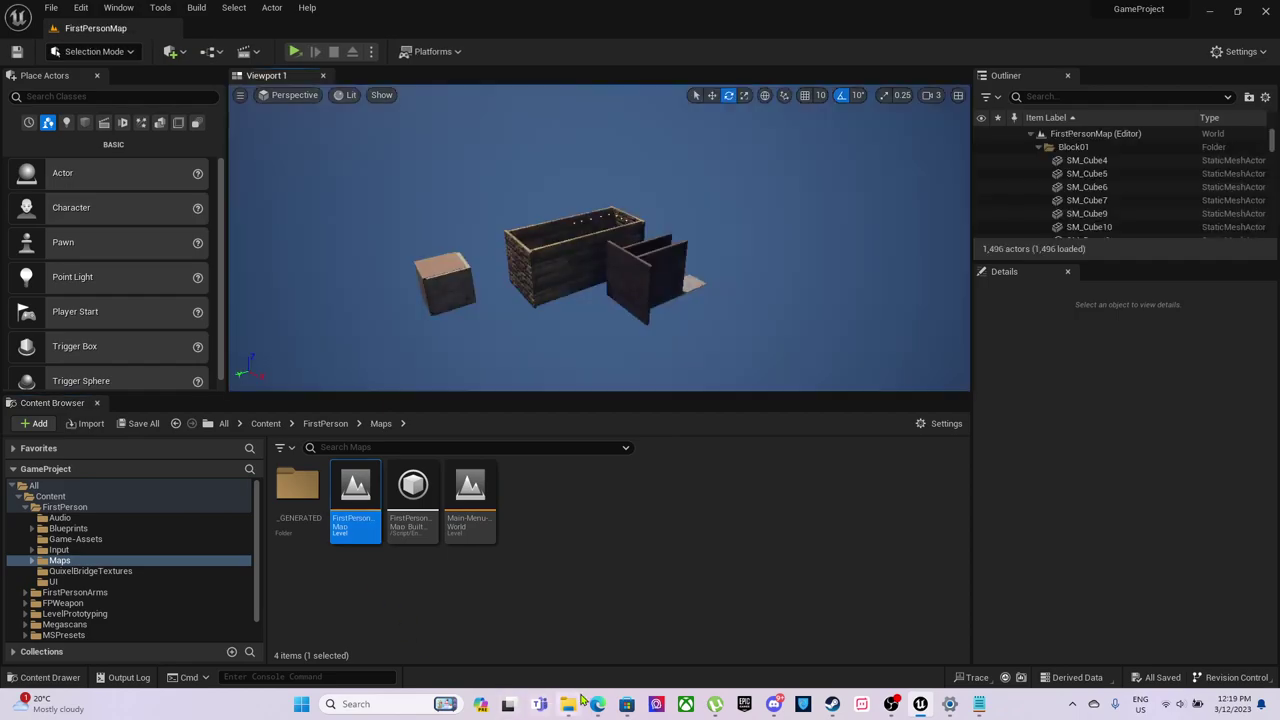
Step: Check the length of amplify-normal-villain-pixie by playing it from the Downloads folder in File Explorer, and return to Unreal Editor
click(568, 704)
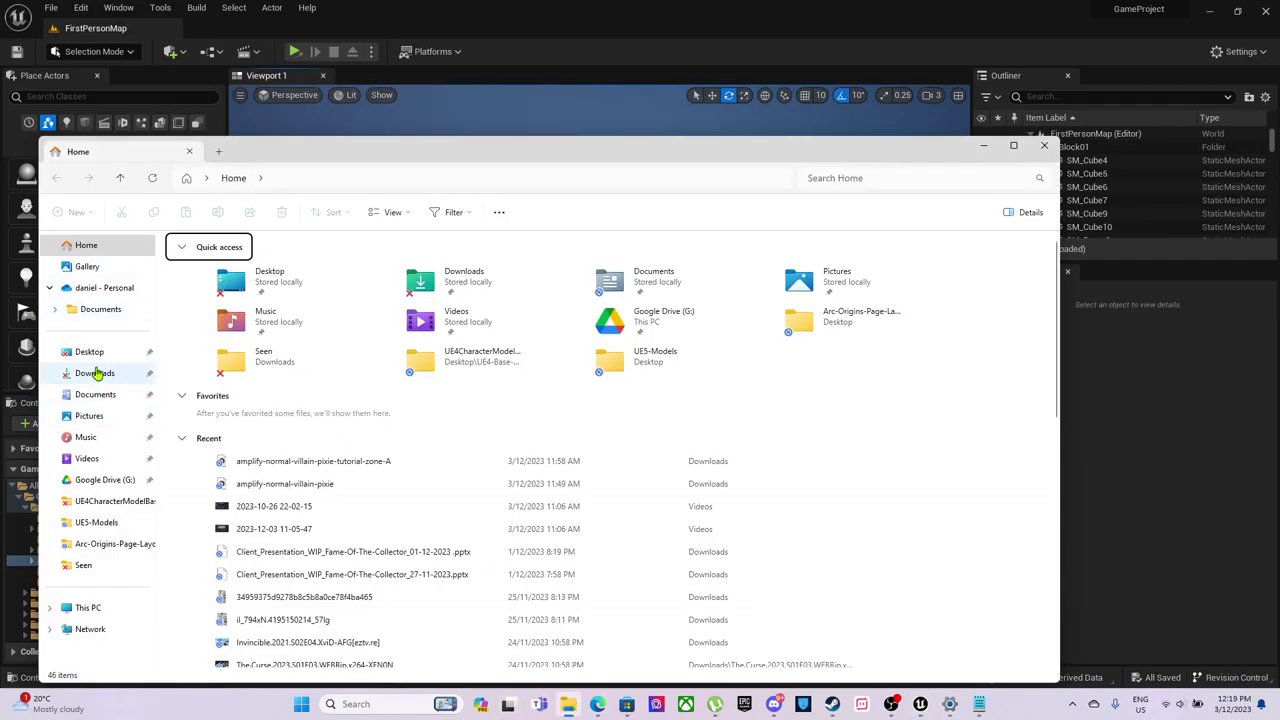
click(94, 373)
click(326, 283)
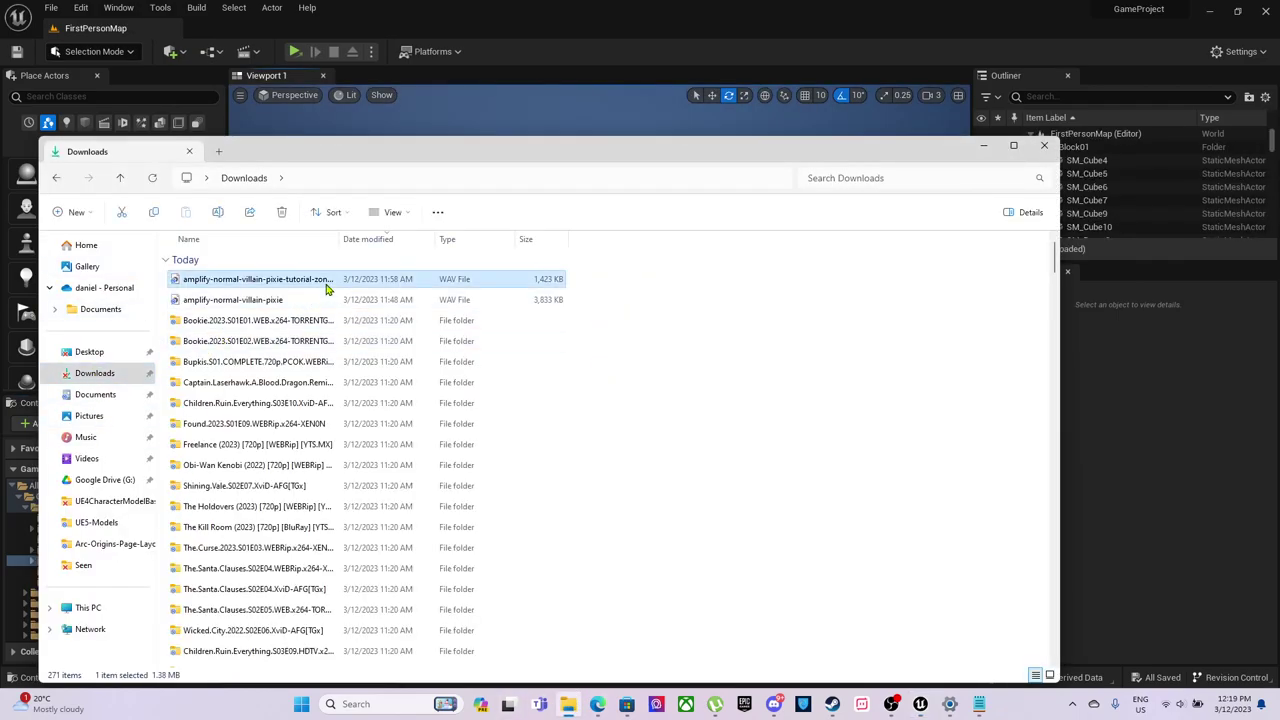
click(302, 307)
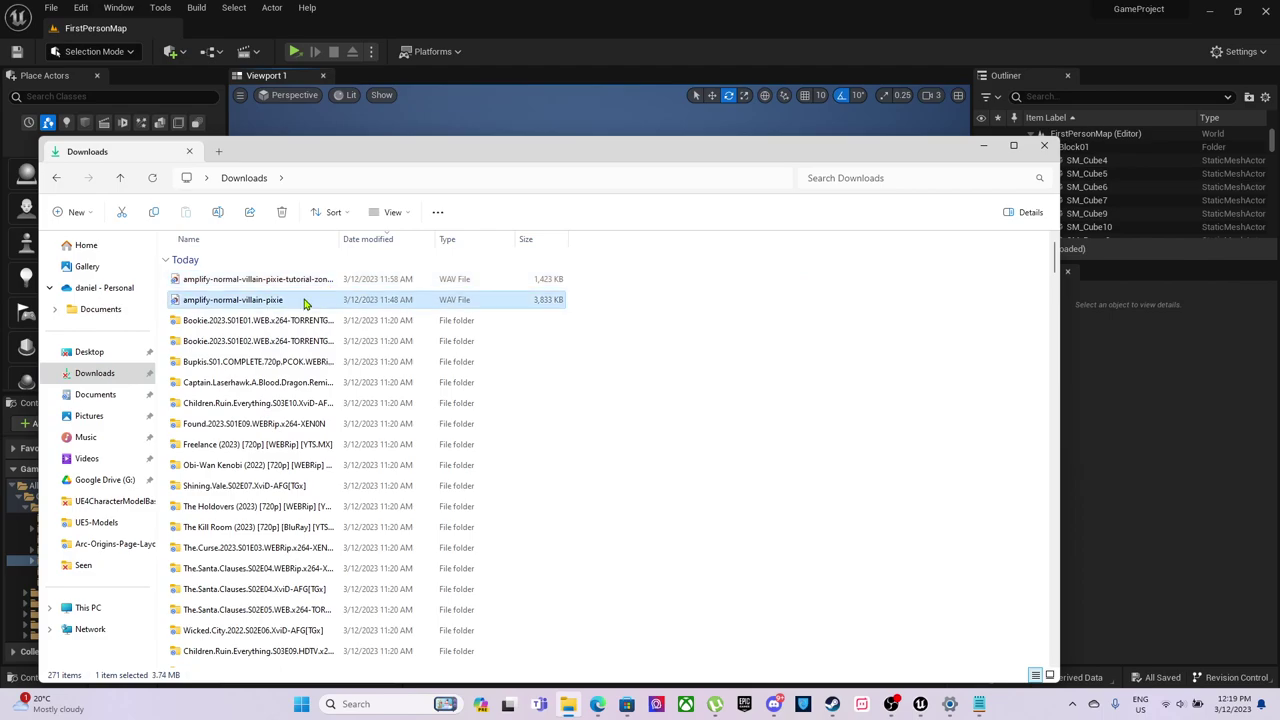
double_click(306, 303)
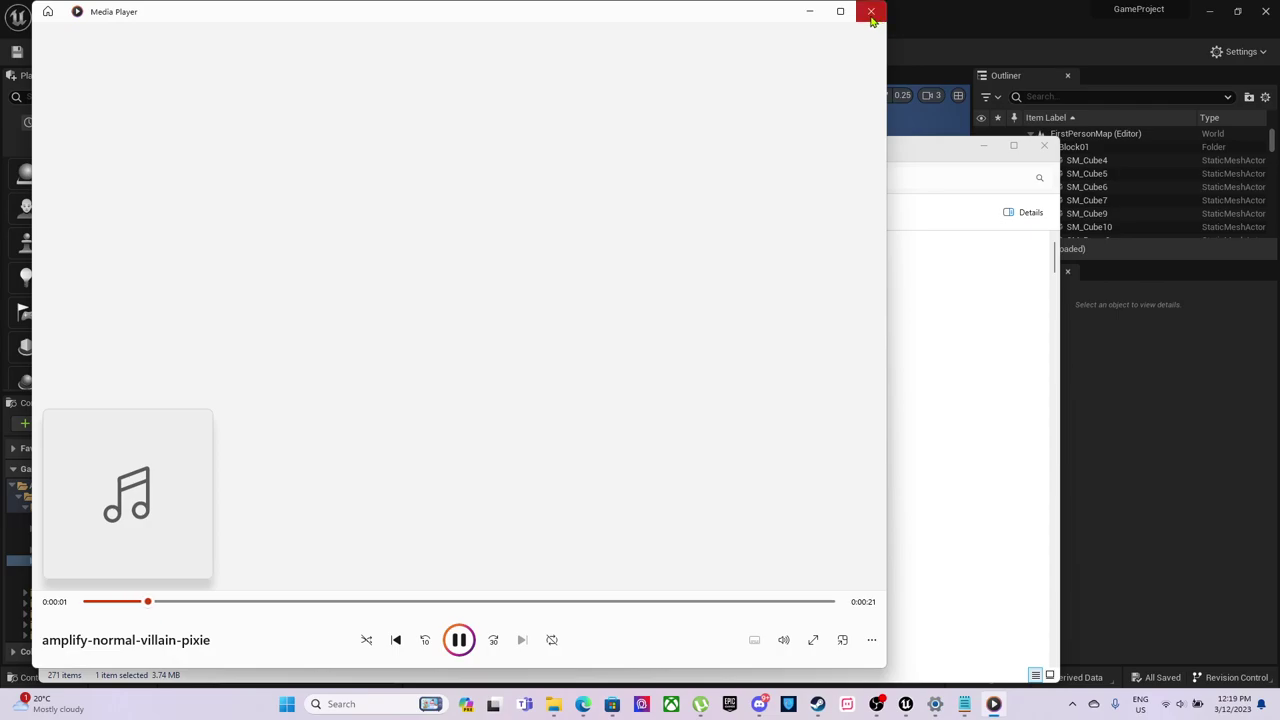
click(871, 11)
click(1093, 424)
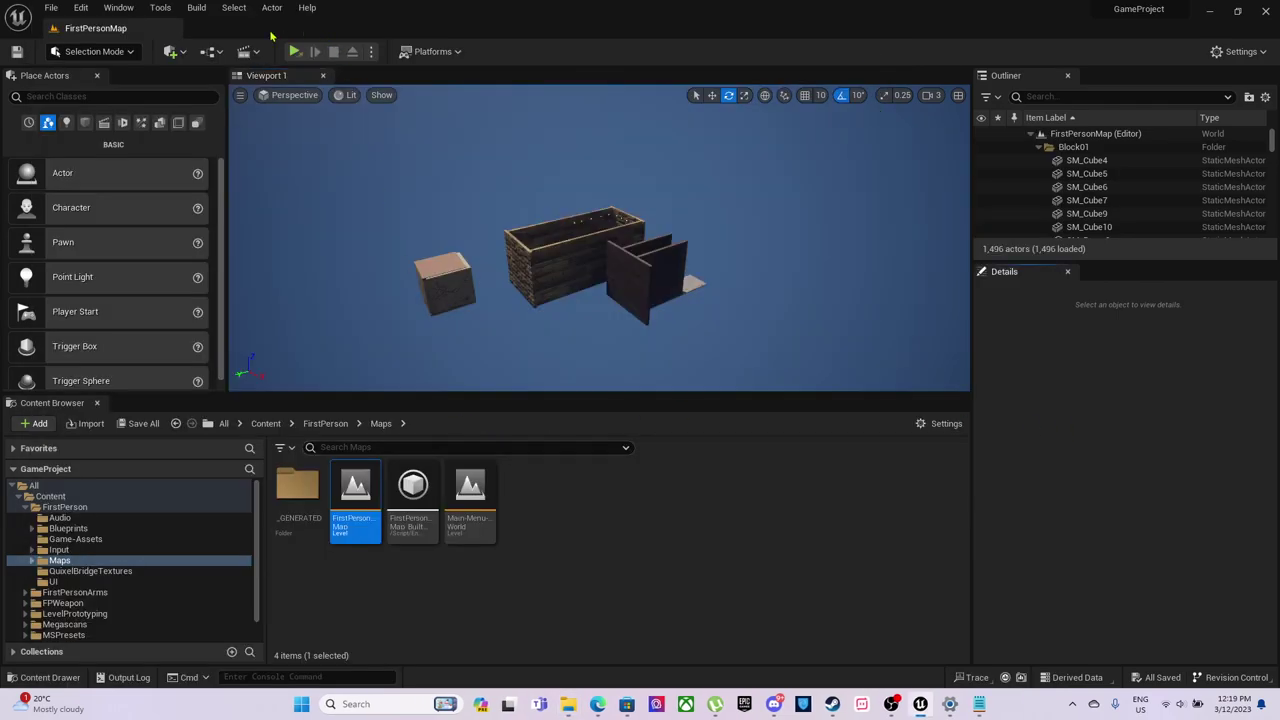
Step: In the FirstPersonMap level blueprint, set the Delay after Spawn Sound at Location to 23 seconds, compile it, and return to the level
click(212, 51)
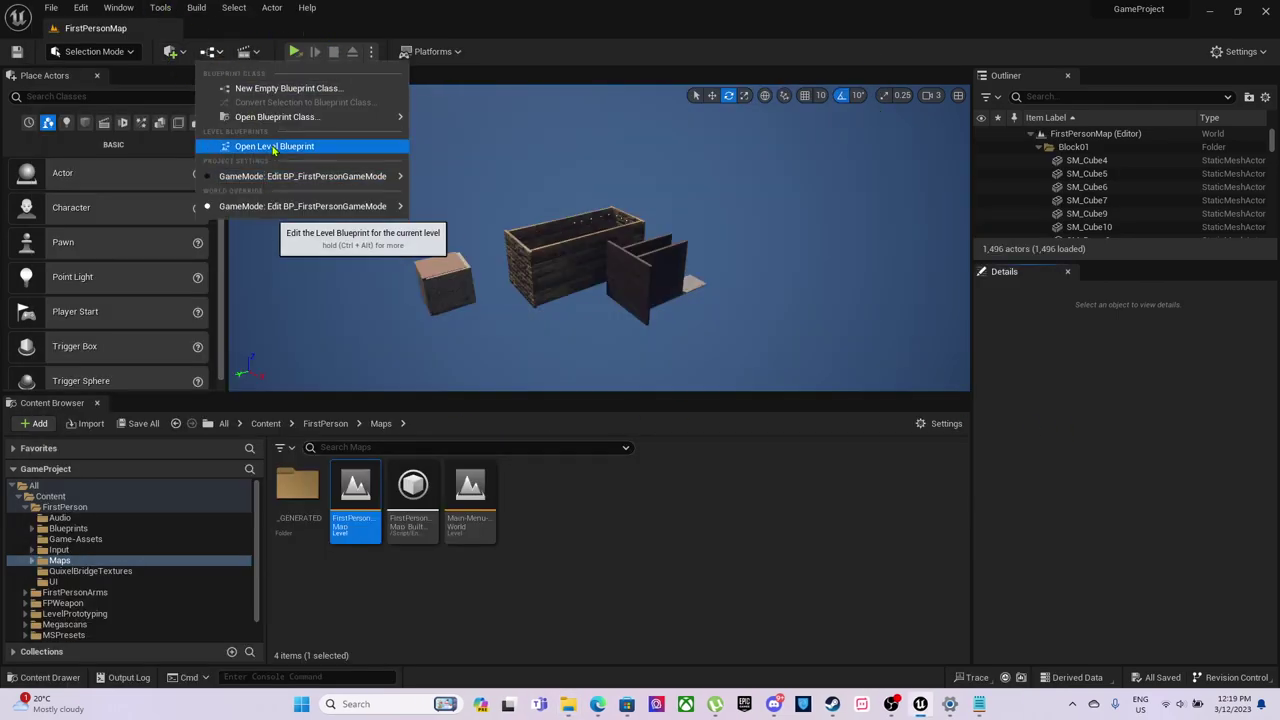
click(274, 147)
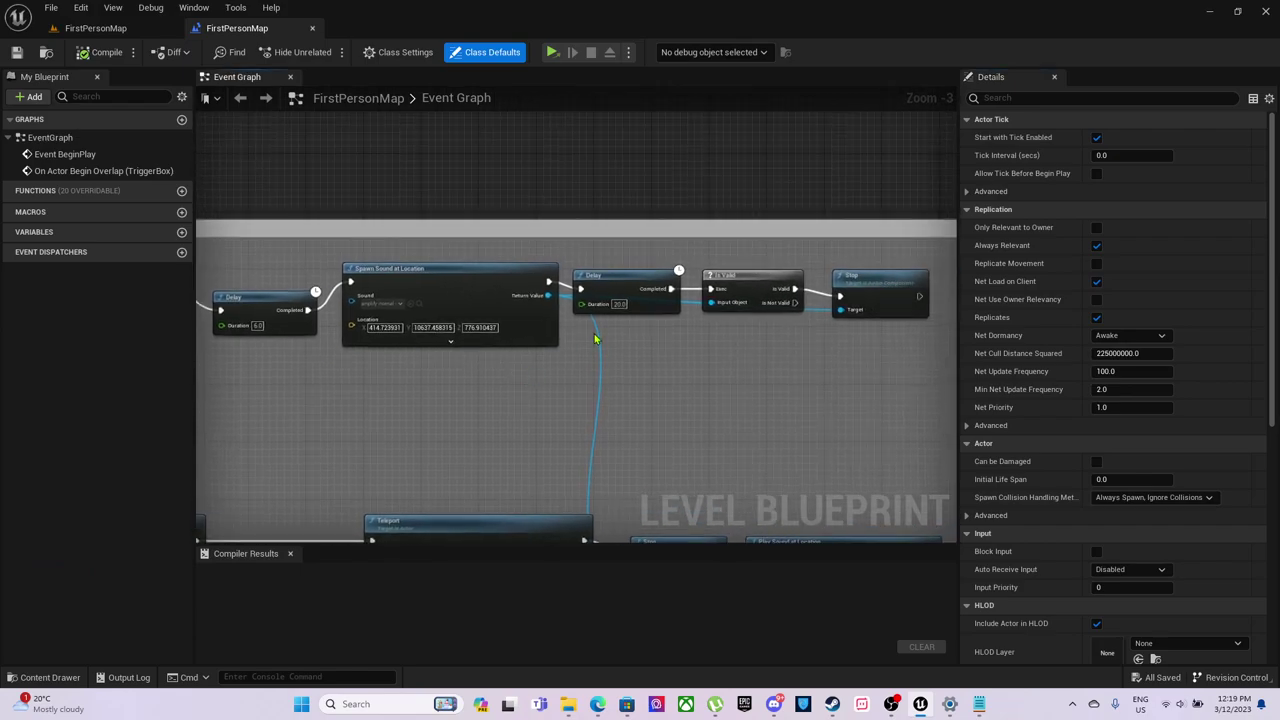
text(23)
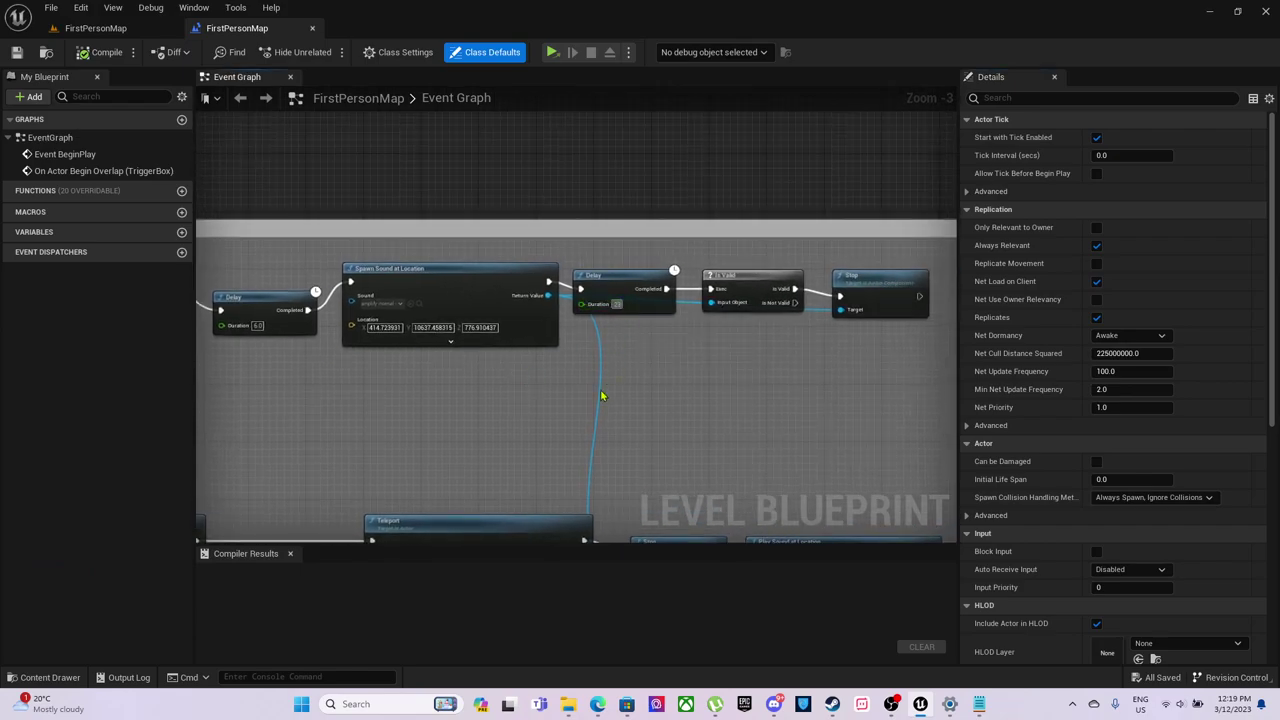
click(547, 431)
click(83, 55)
click(97, 28)
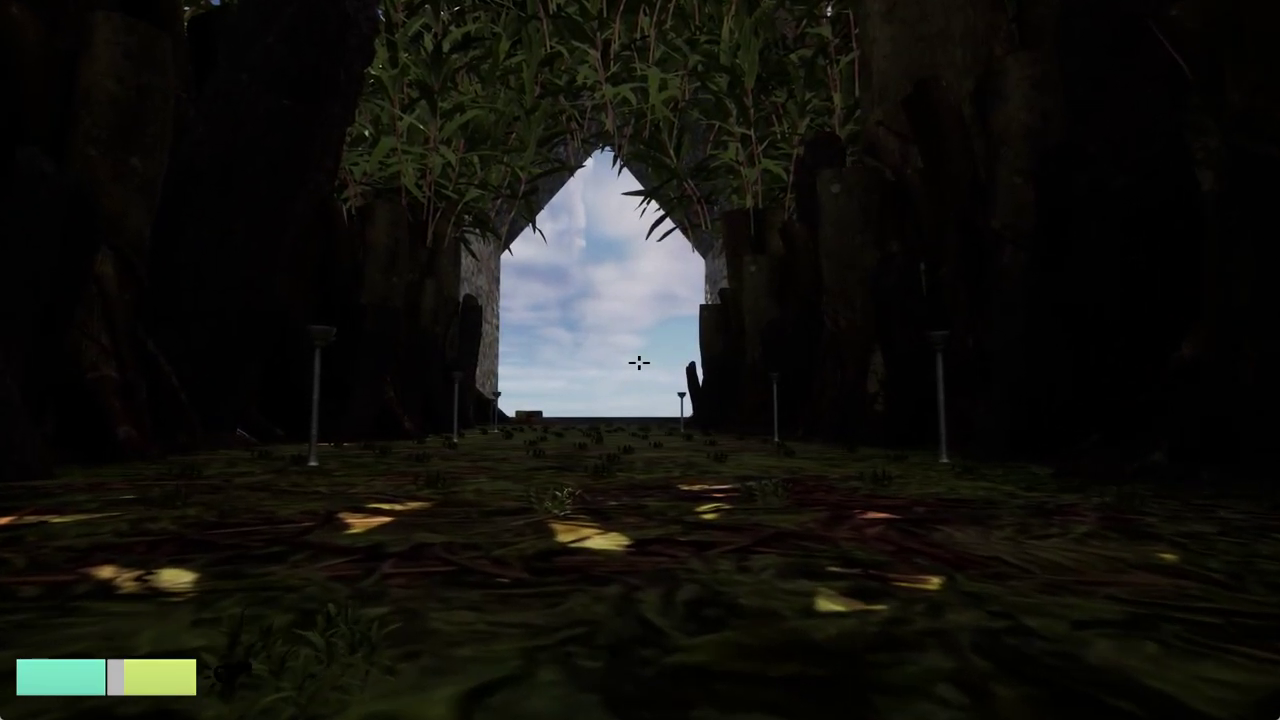
Step: Play-test the level by walking along the forest path toward the stone archway, switching the flashlight on and off along the way
key(w)
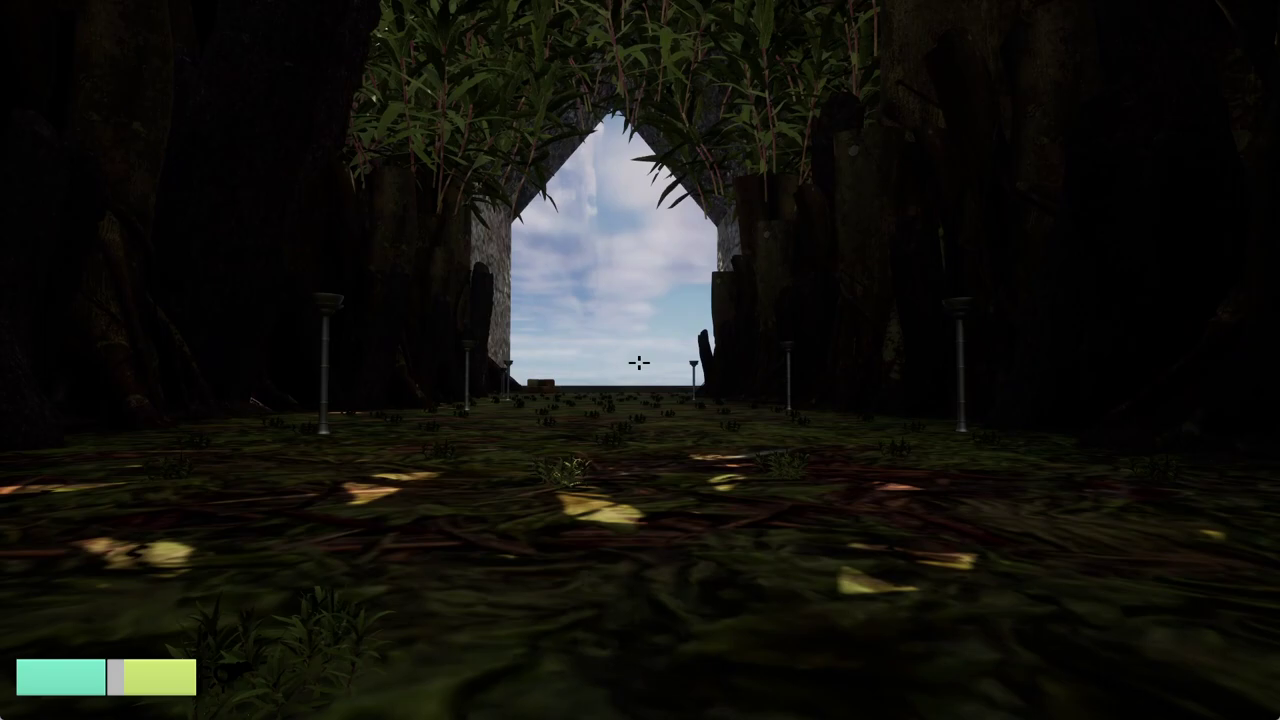
key(w)
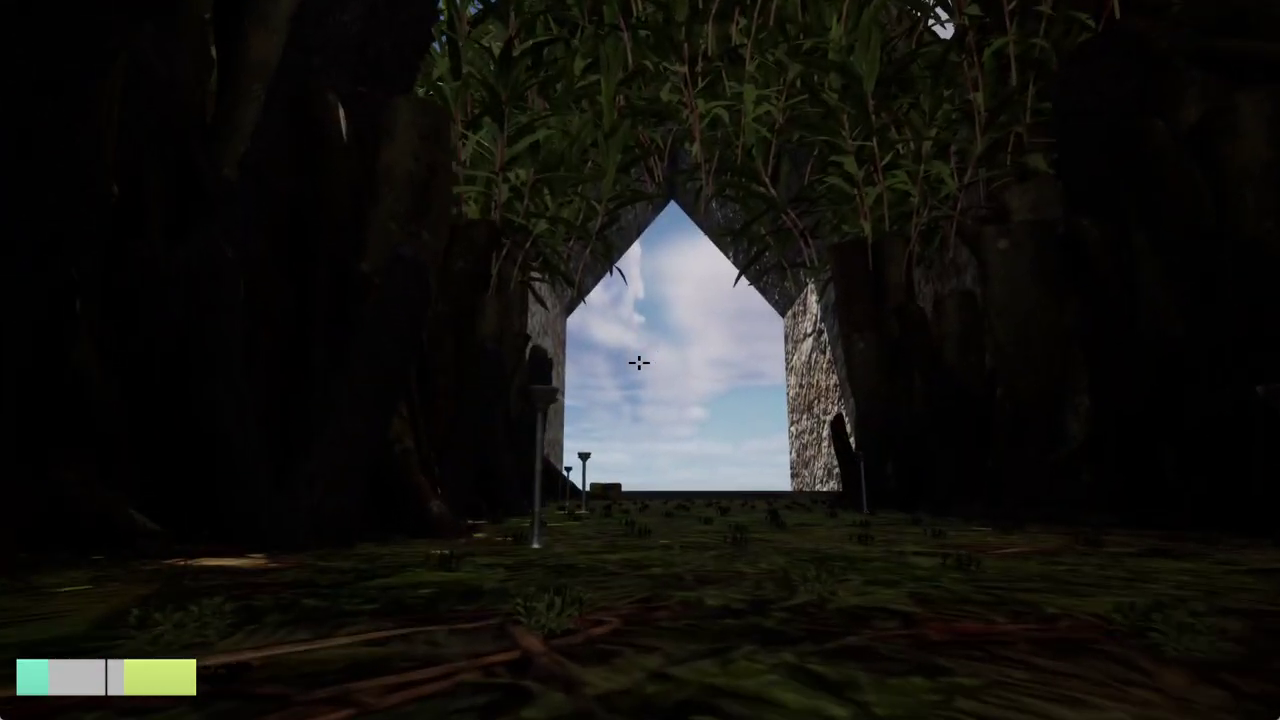
key(w)
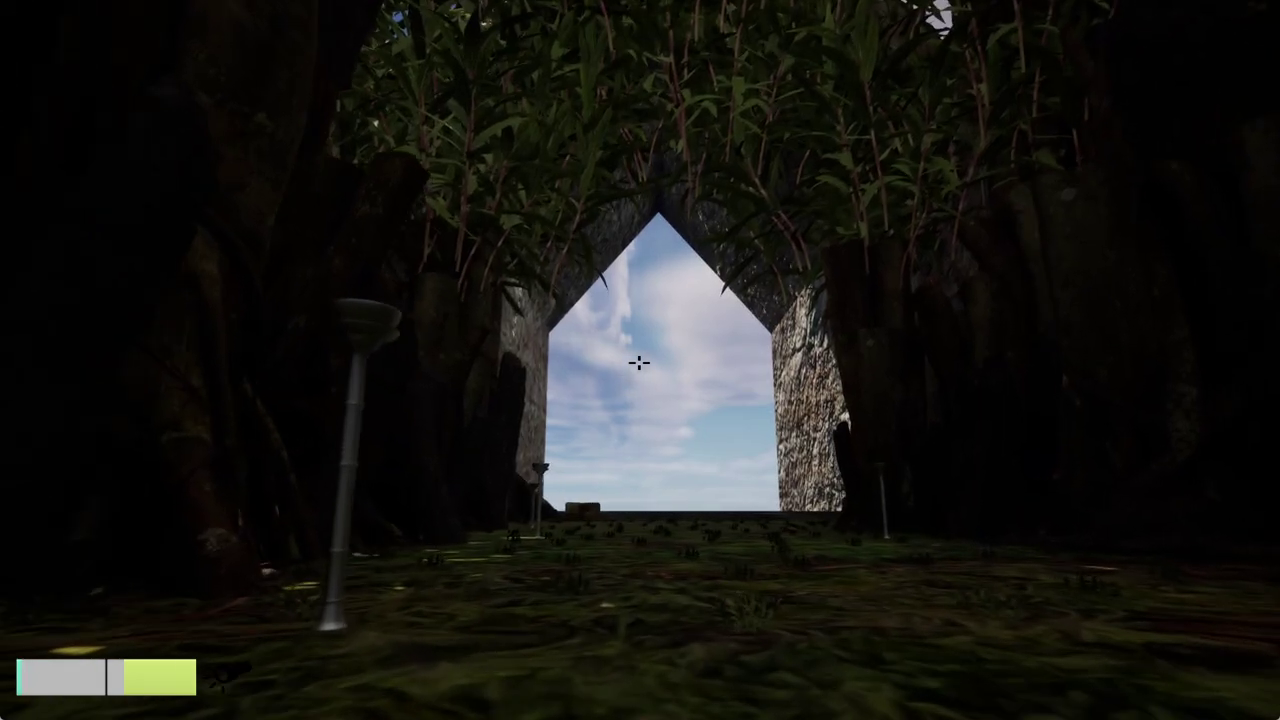
key(w)
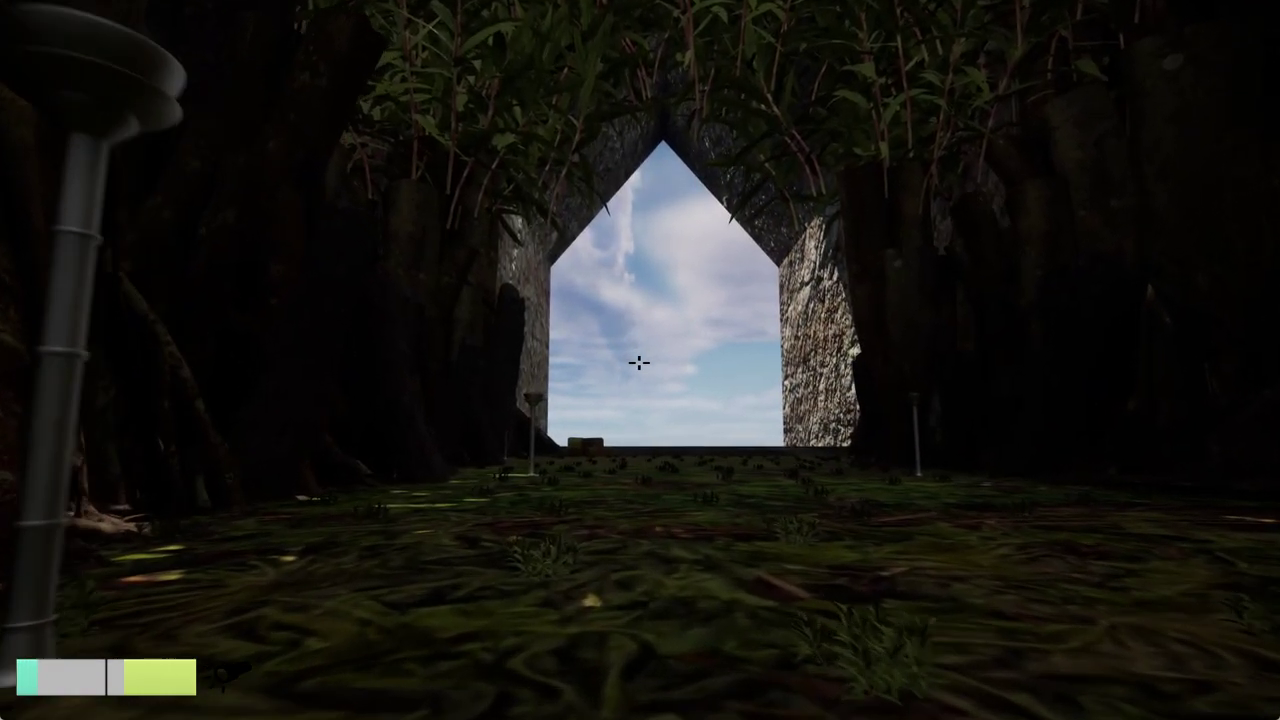
key(w)
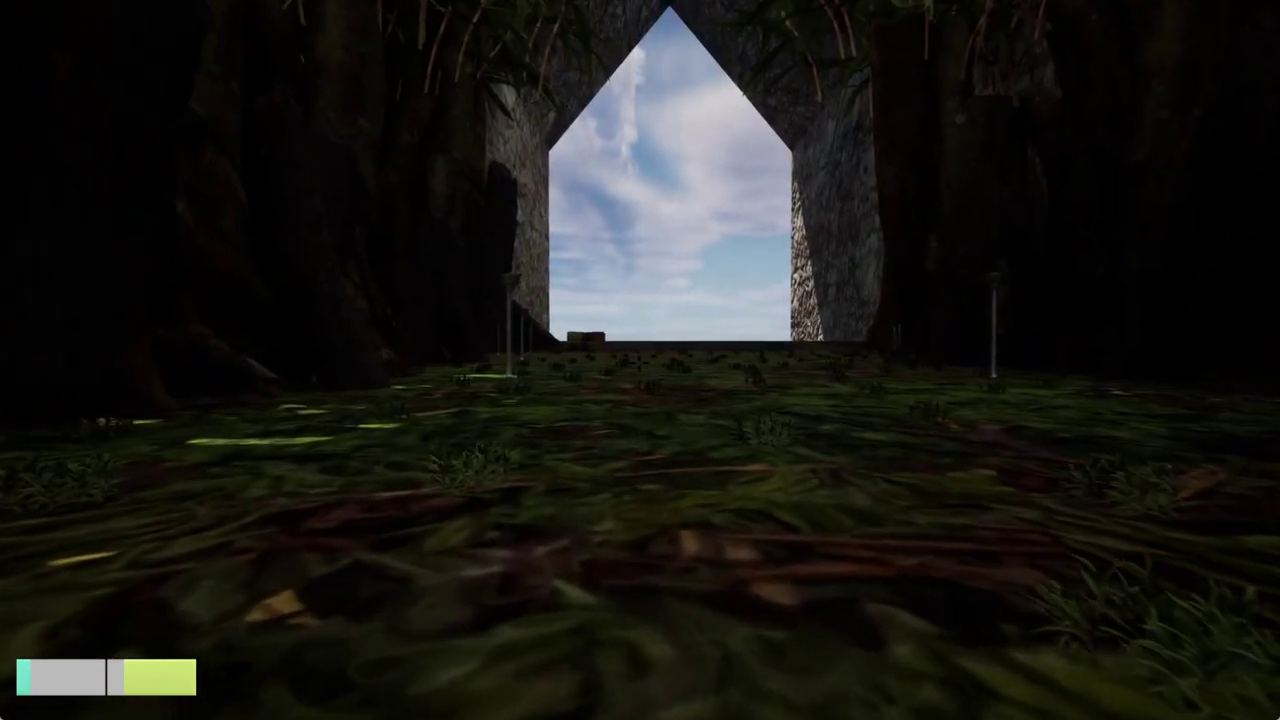
key(w)
key(f)
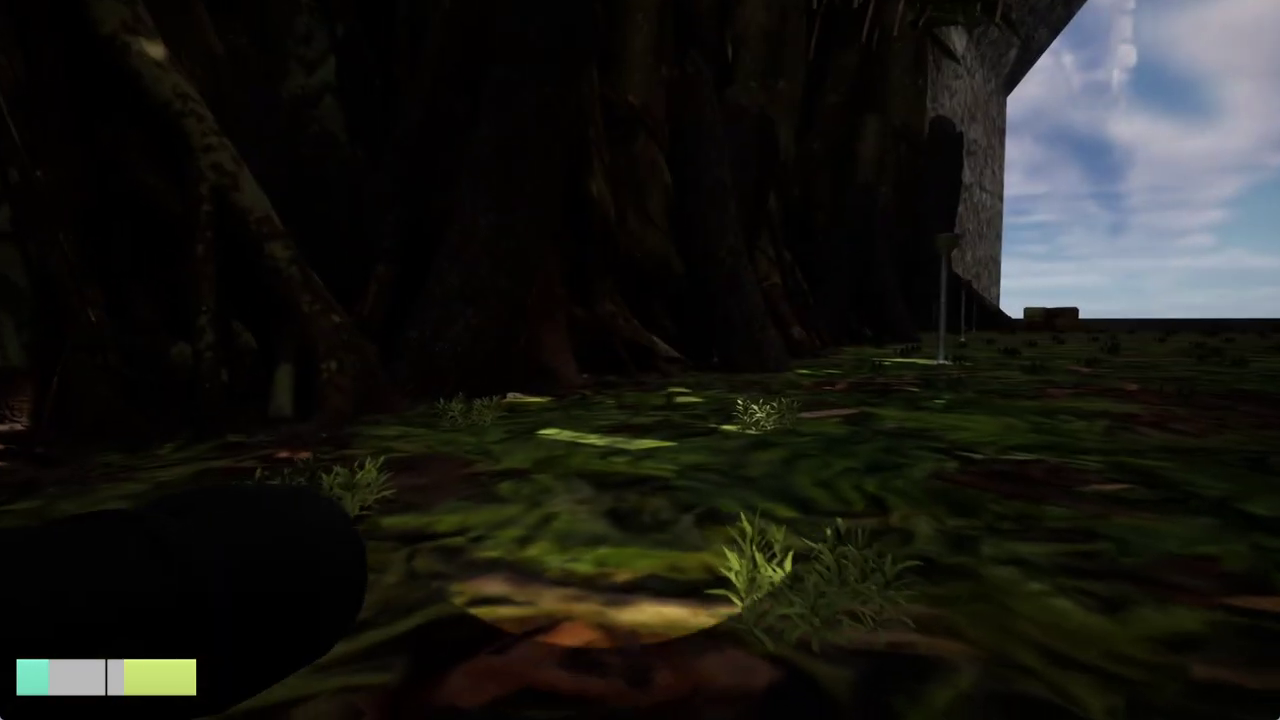
key(f)
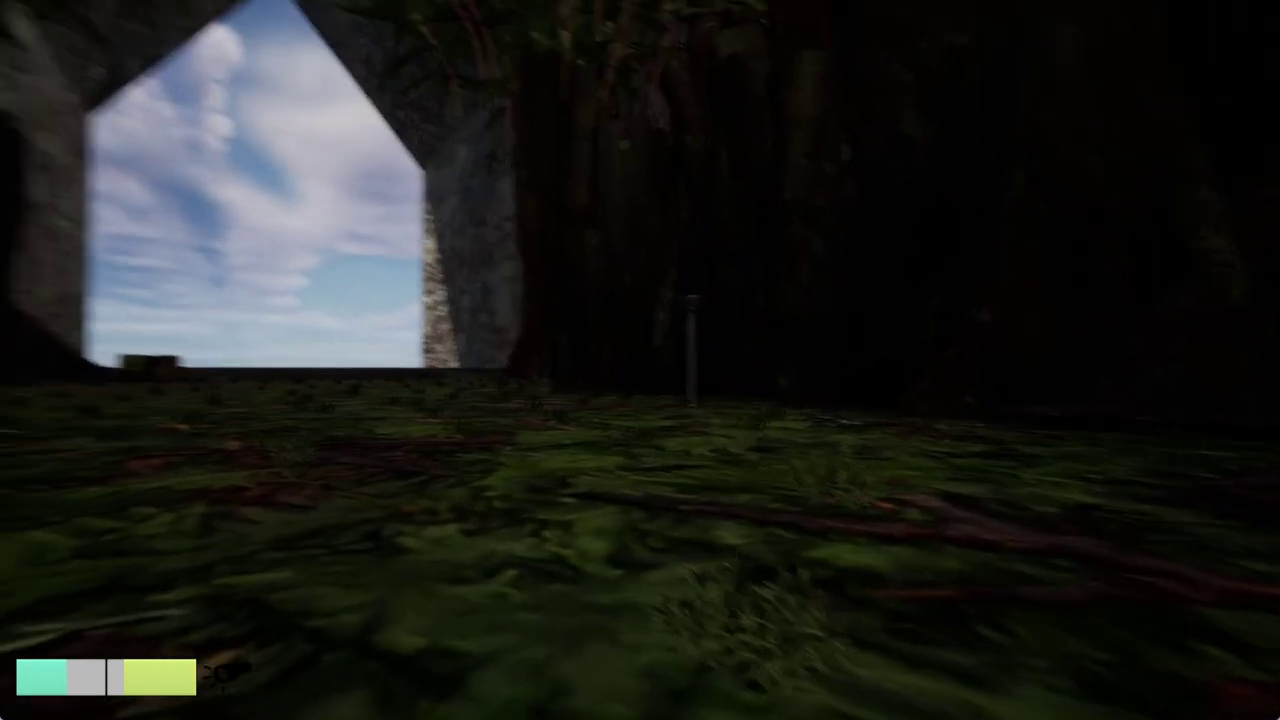
Step: Walk the rest of the dark lamp-lined path up to the mossy blocks beside the stone archway
key(w)
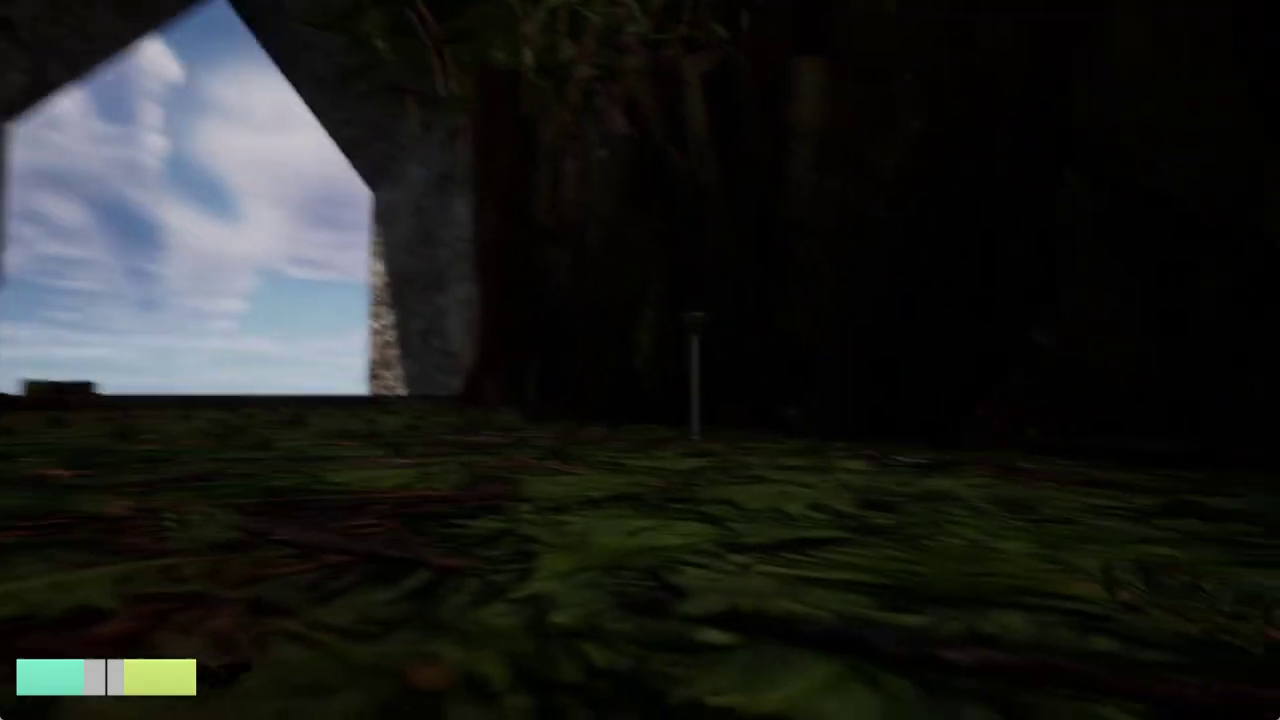
key(w)
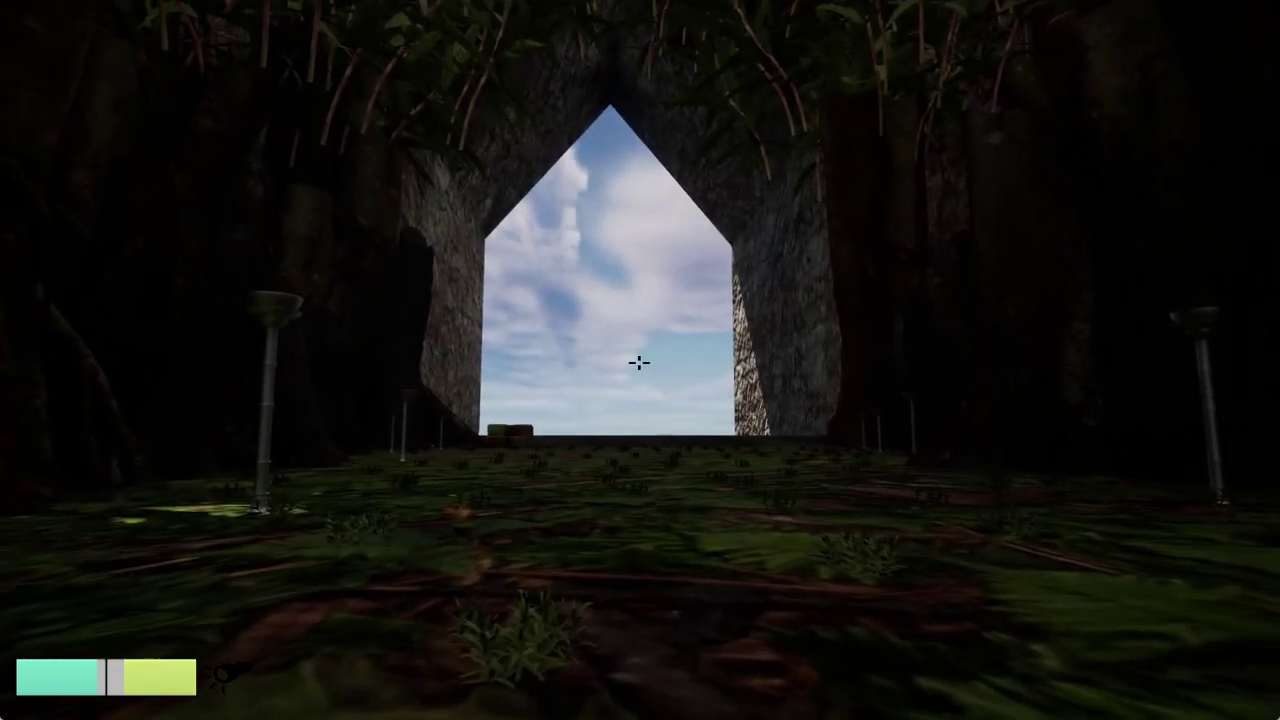
key(w)
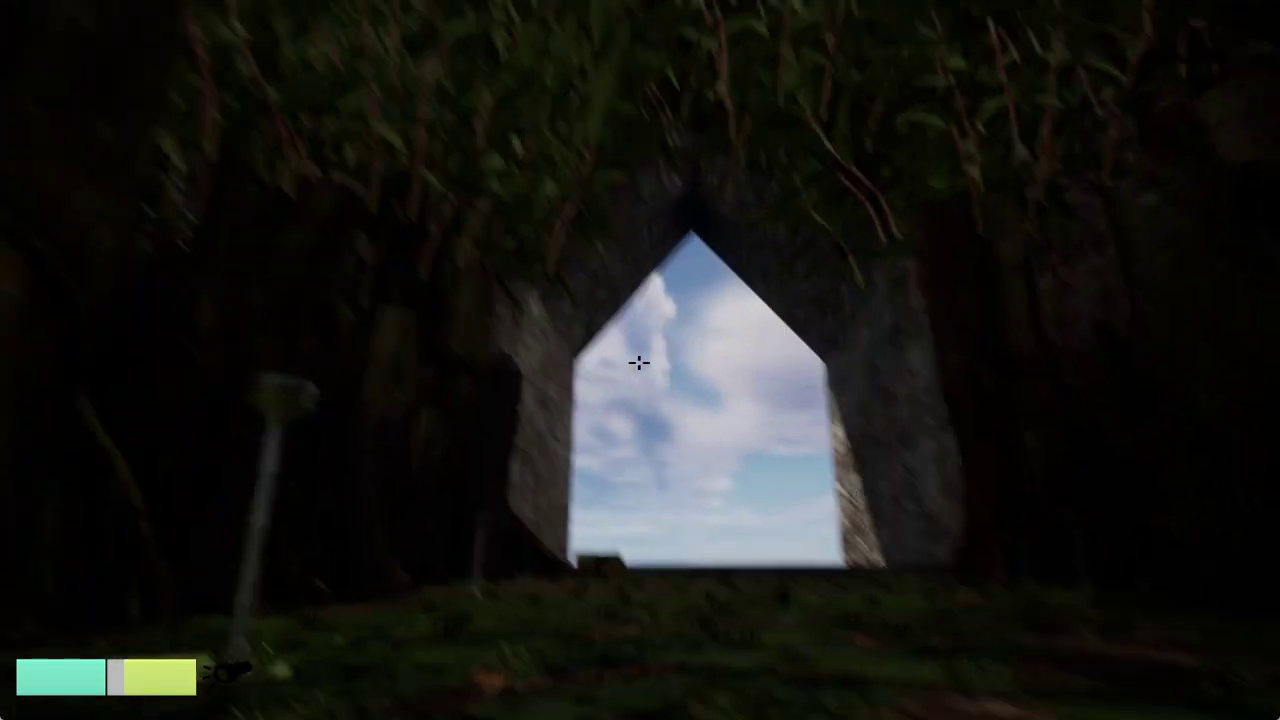
key(w)
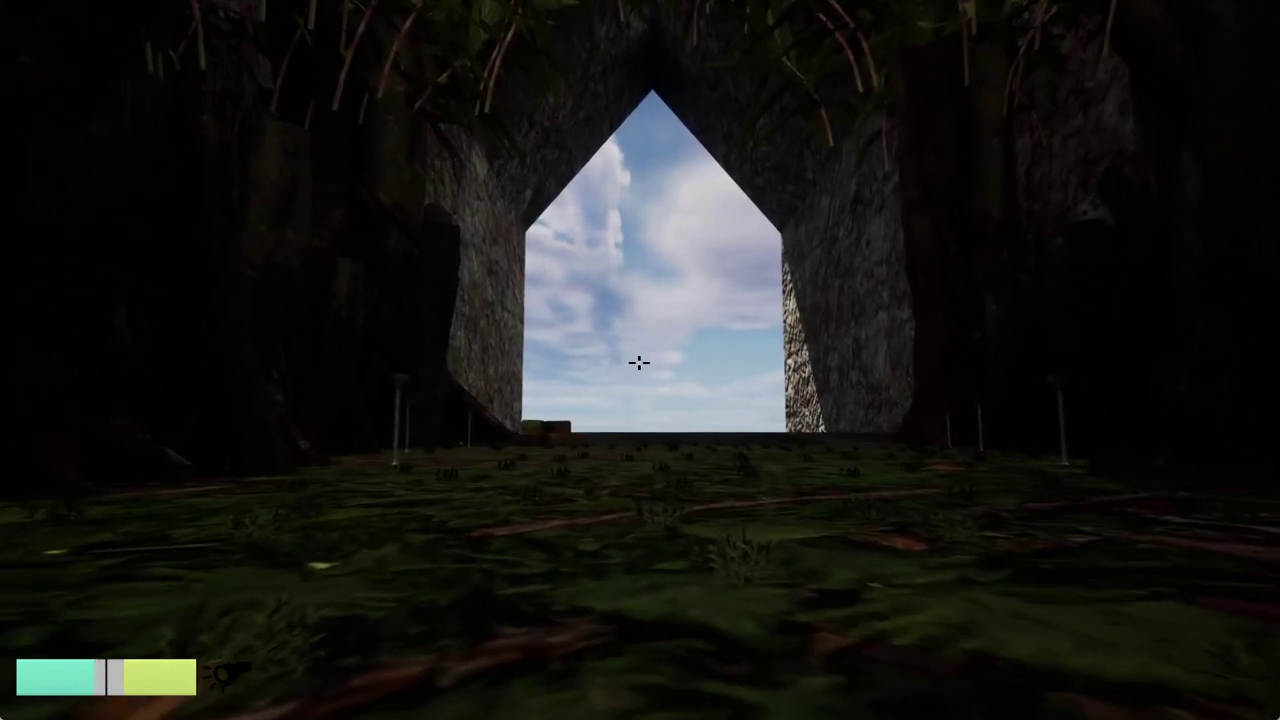
key(w)
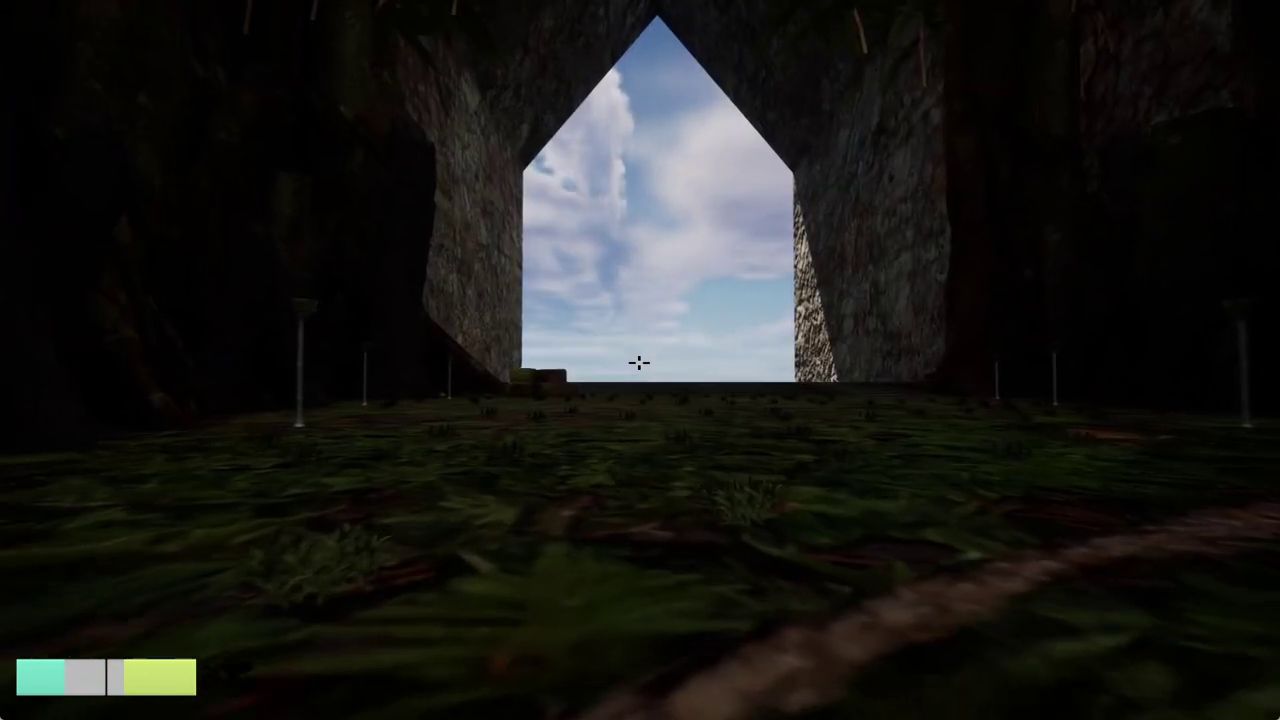
key(w)
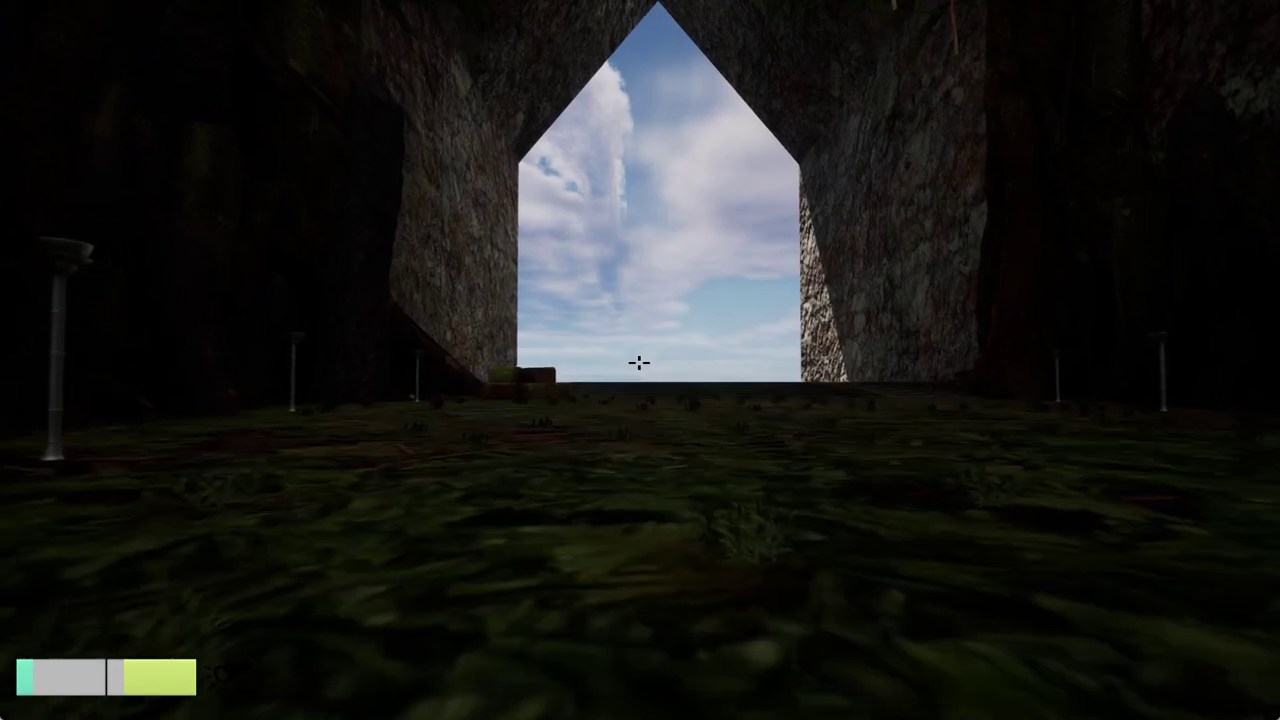
key(w)
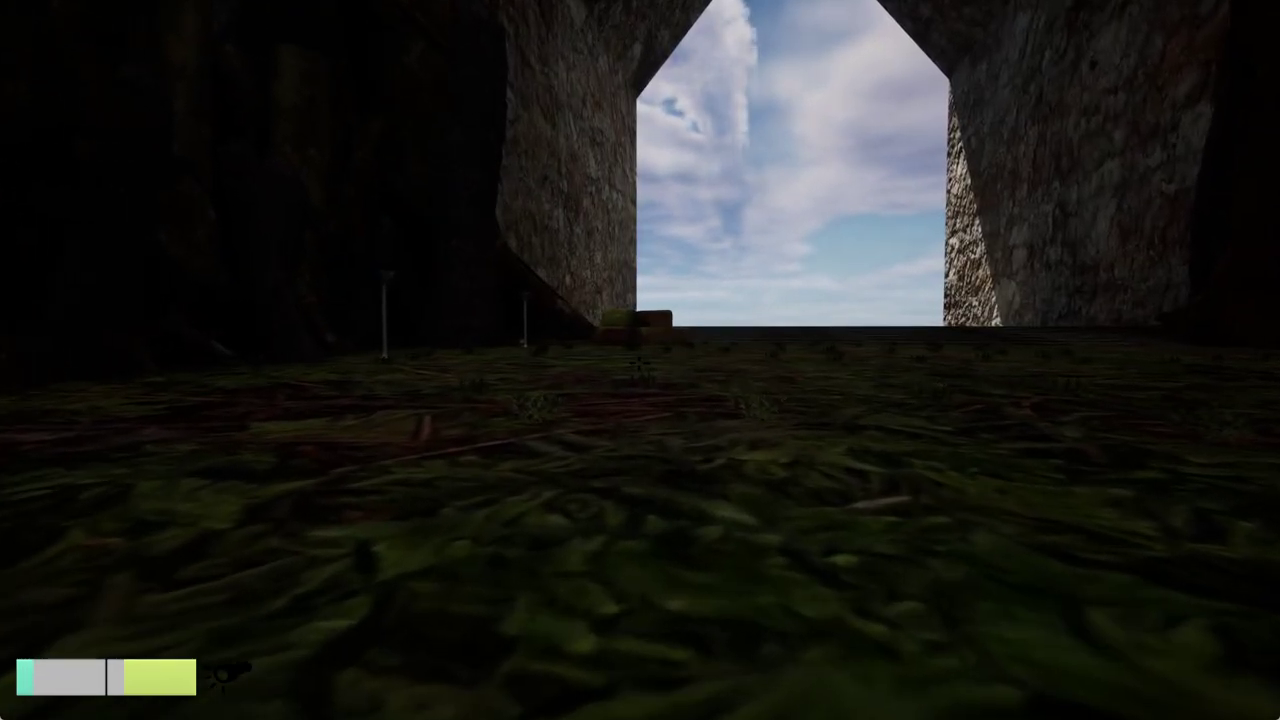
key(w)
key(w)
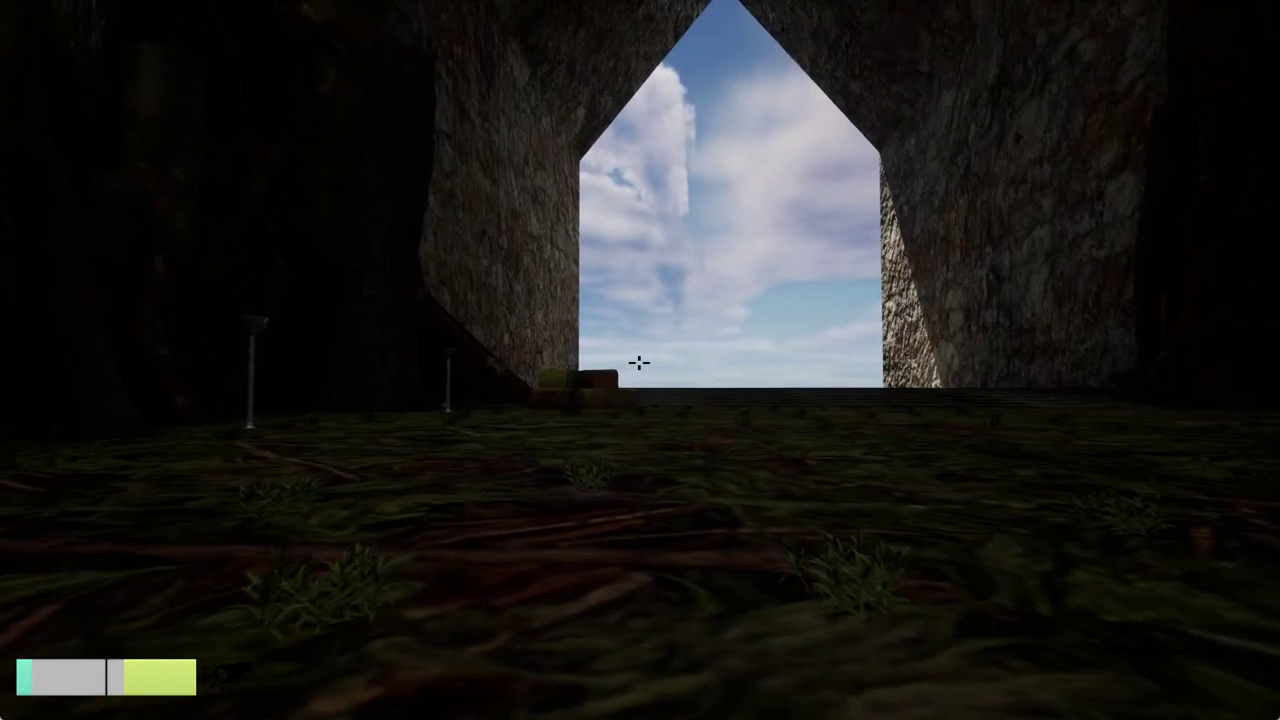
key(w)
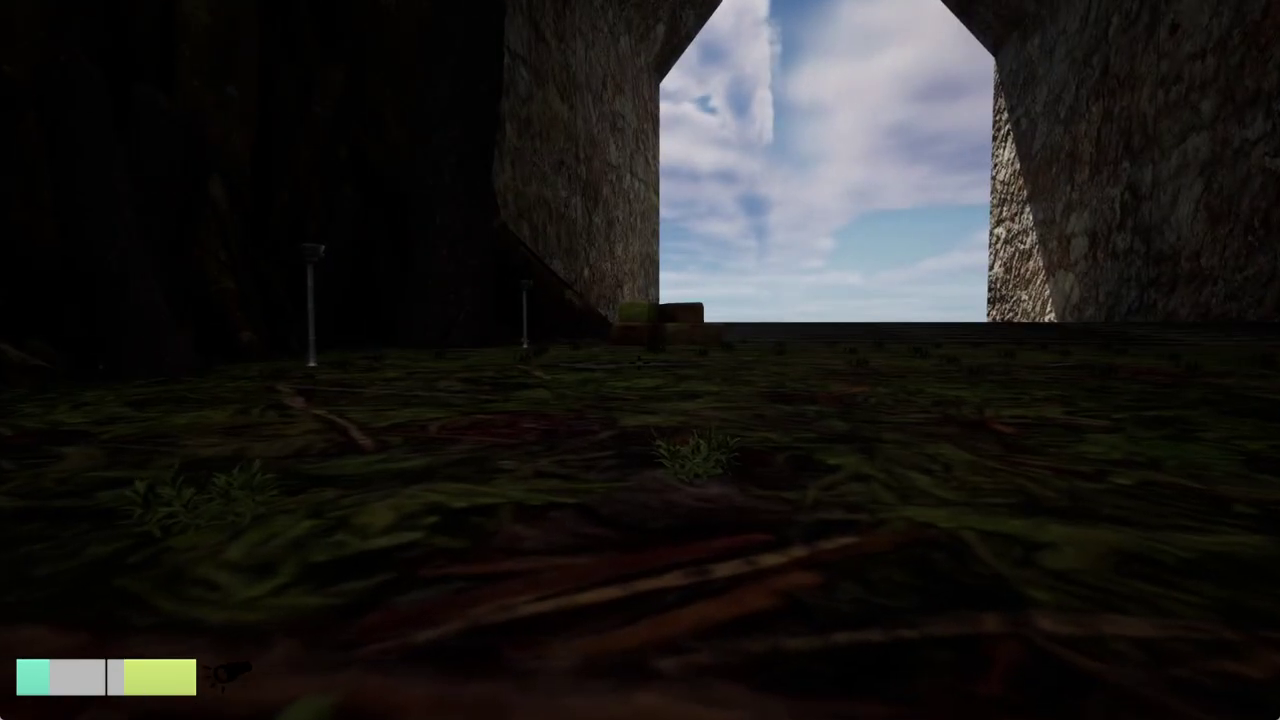
key(w)
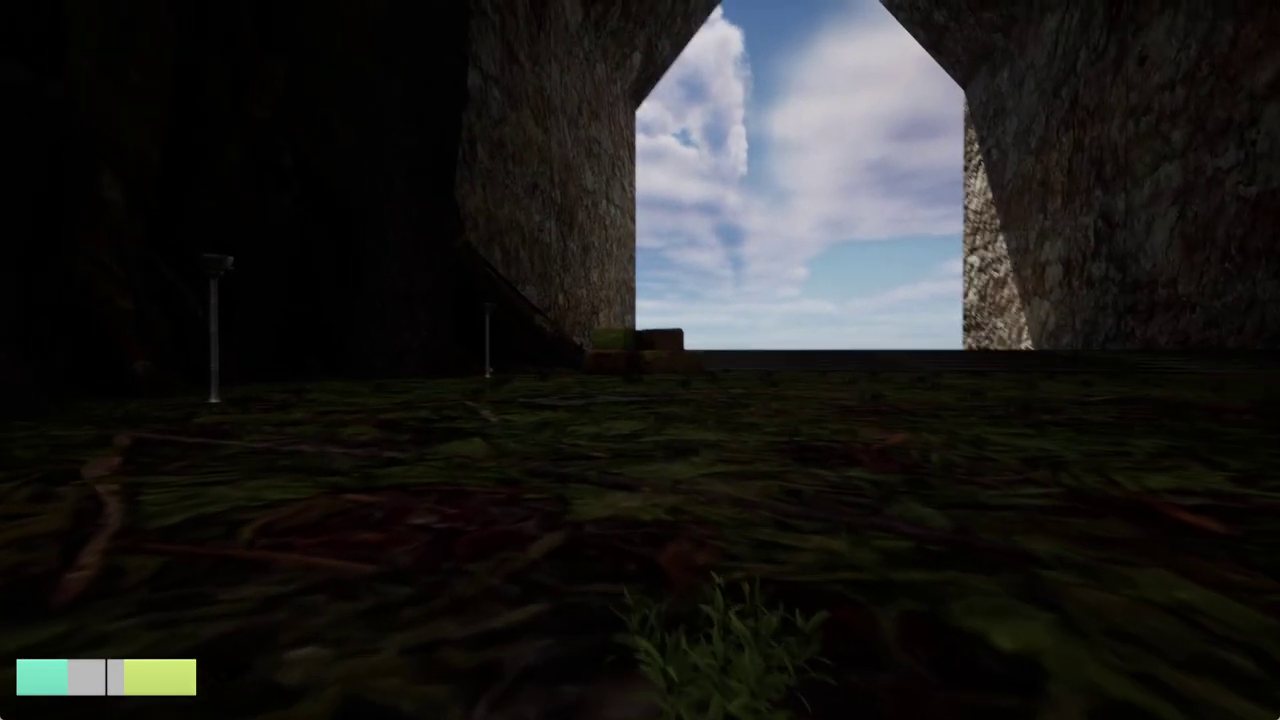
key(w)
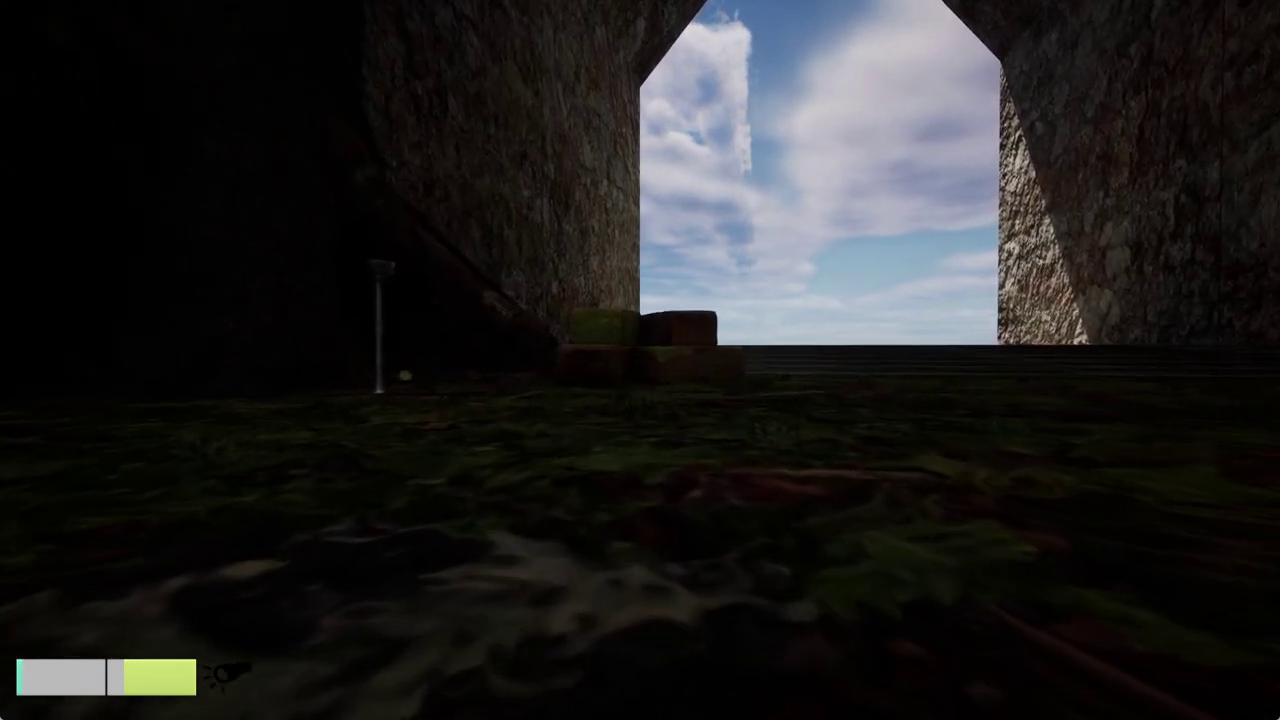
key(w)
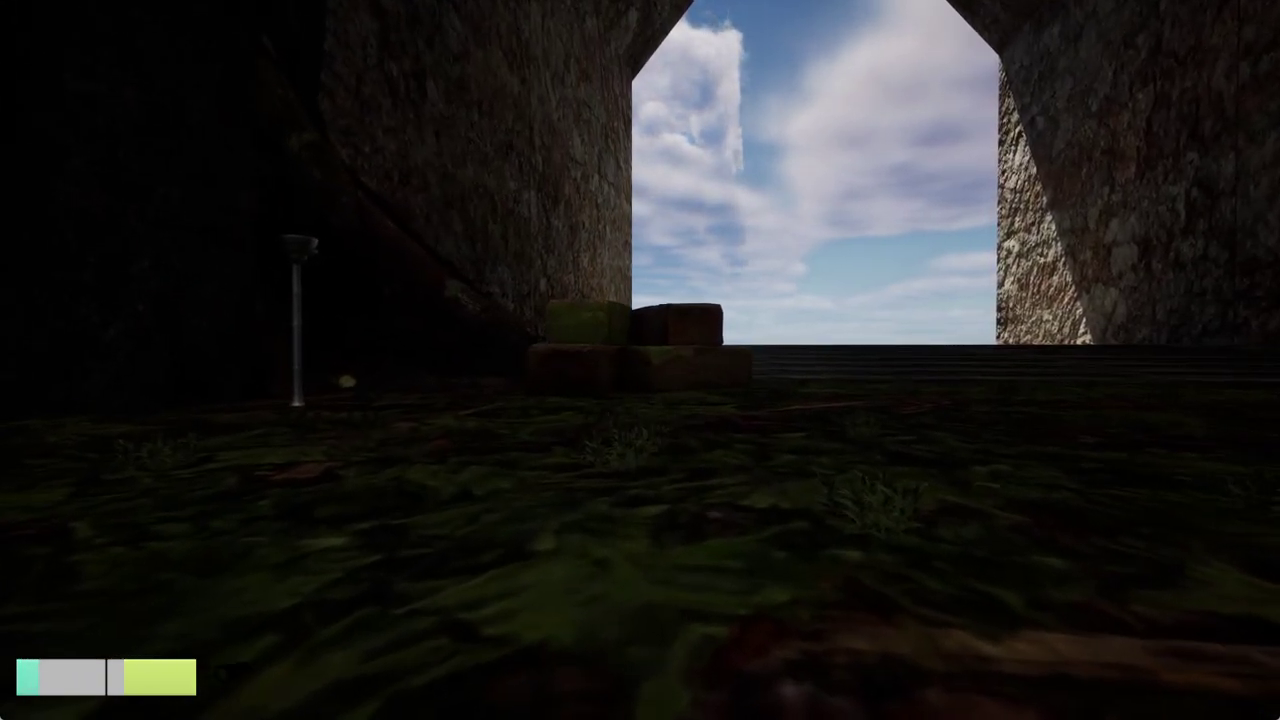
Step: Look up at the stone arch and the hanging foliage near the mossy blocks, and test toggling the flashlight
key(s)
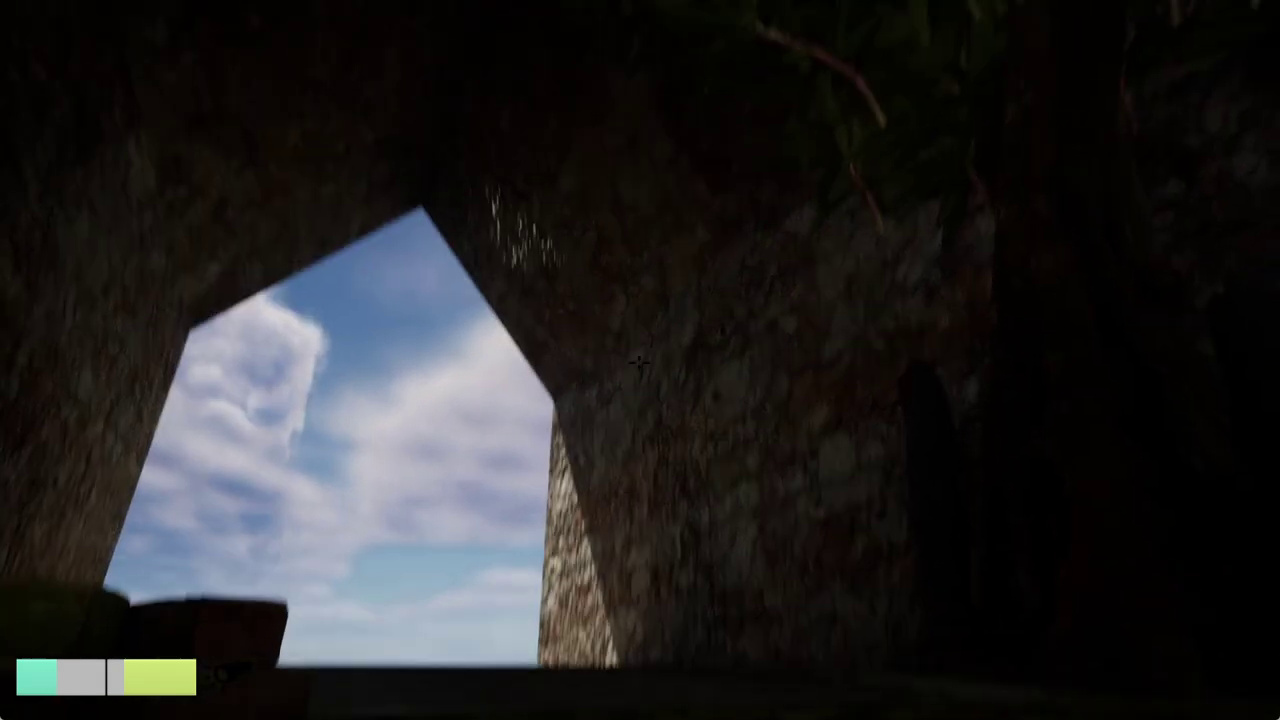
key(f)
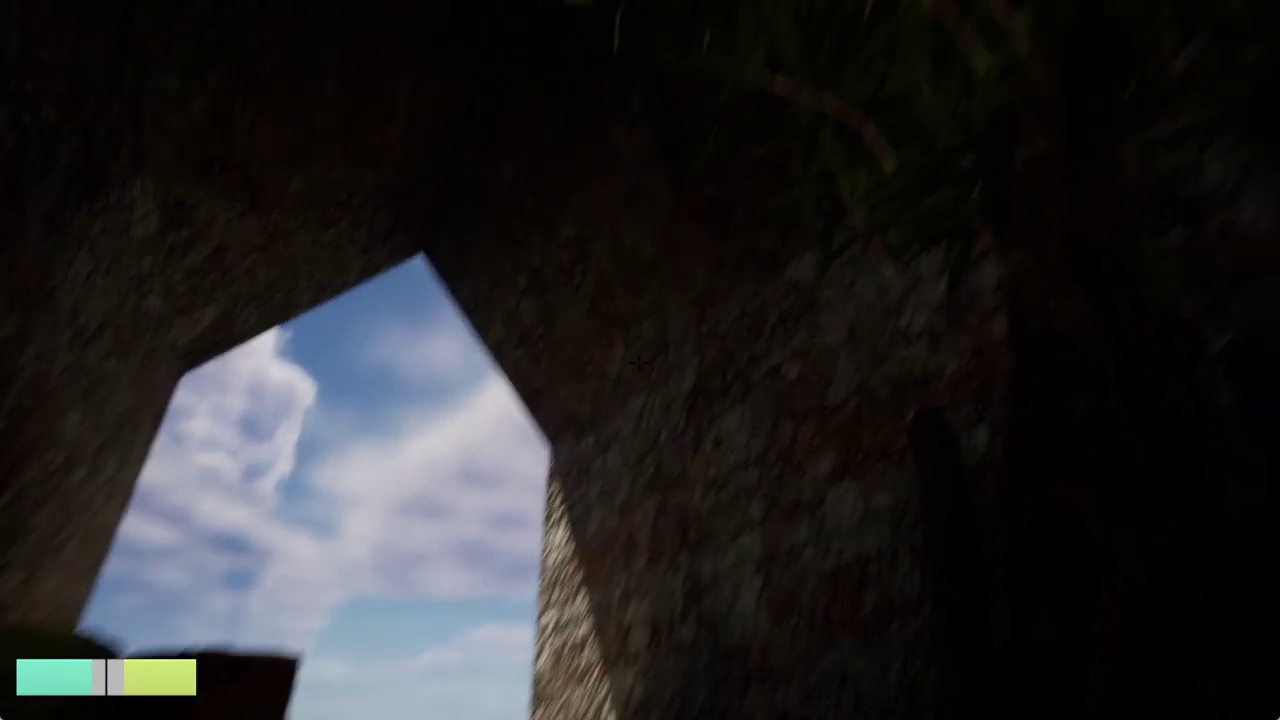
key(f)
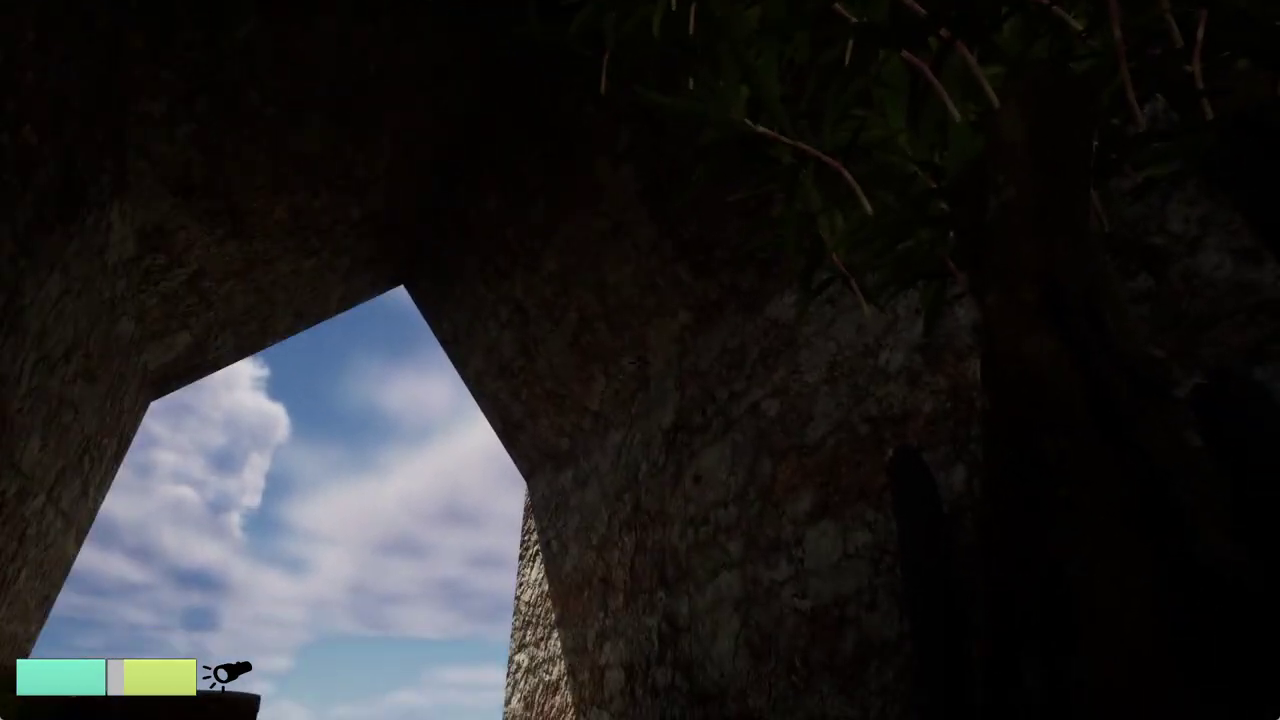
key(f)
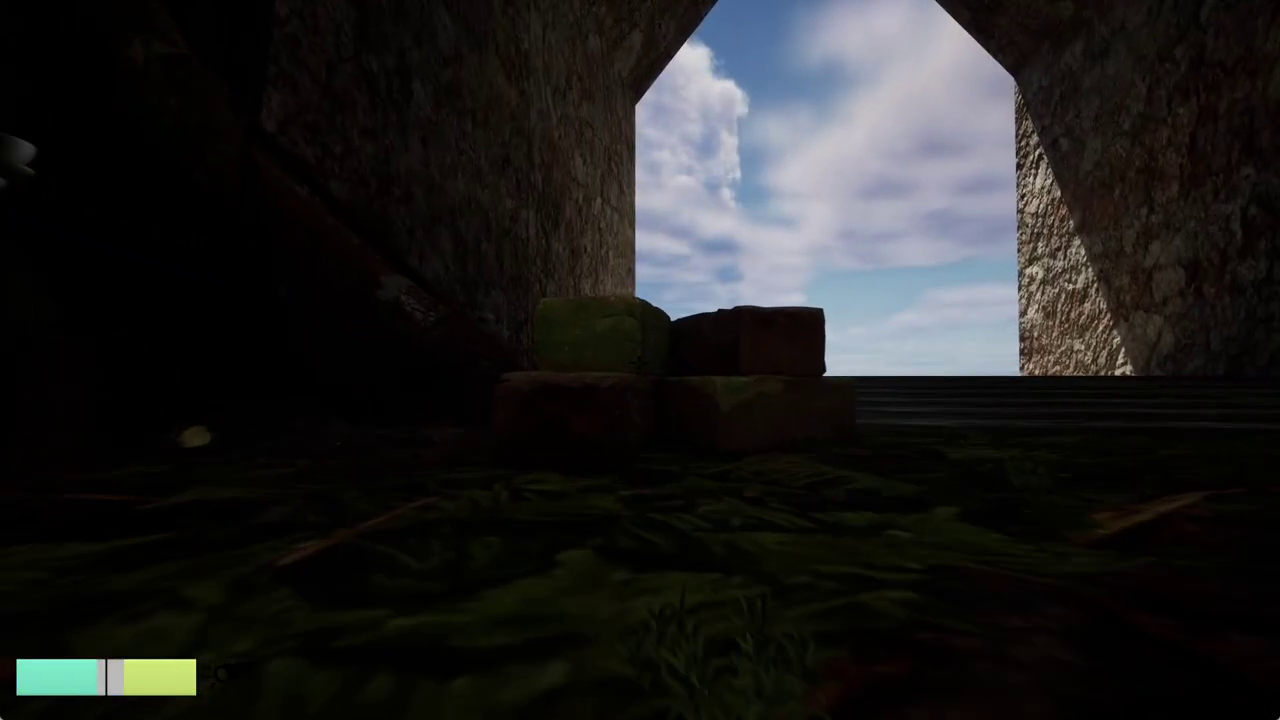
Step: Walk onto the stone floor inside the archway and look back down the forest path
key(w)
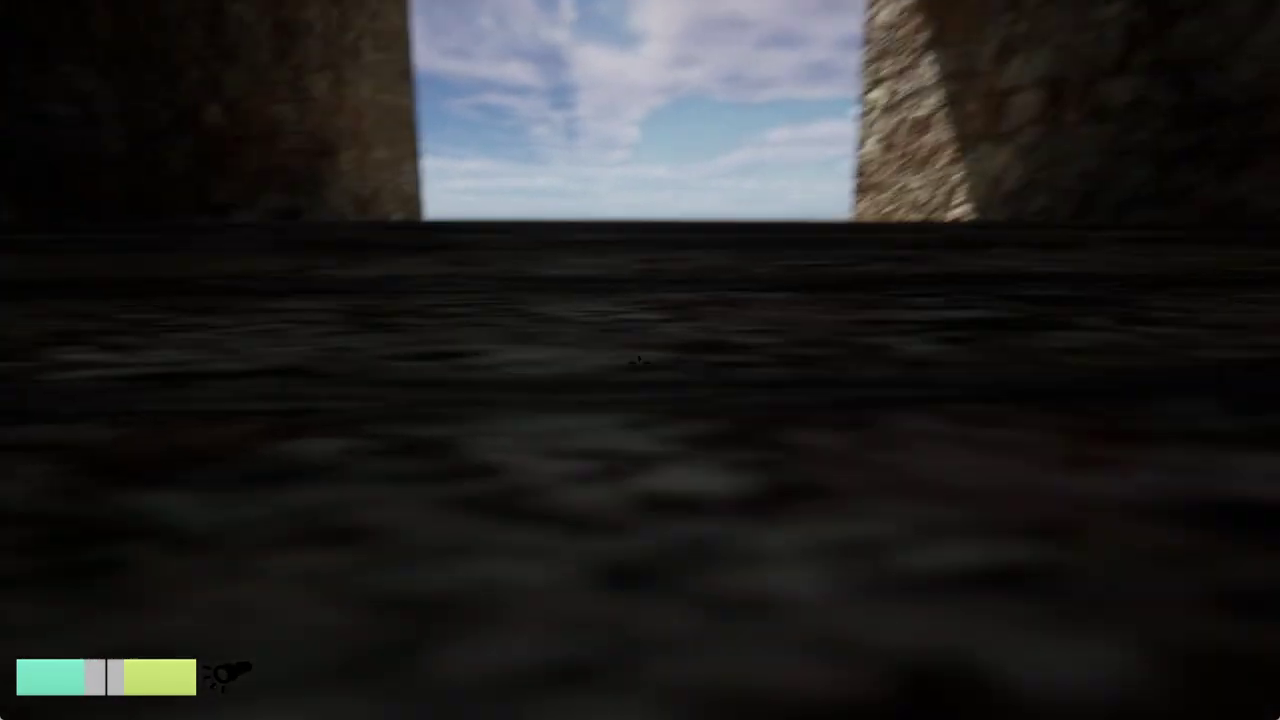
key(w)
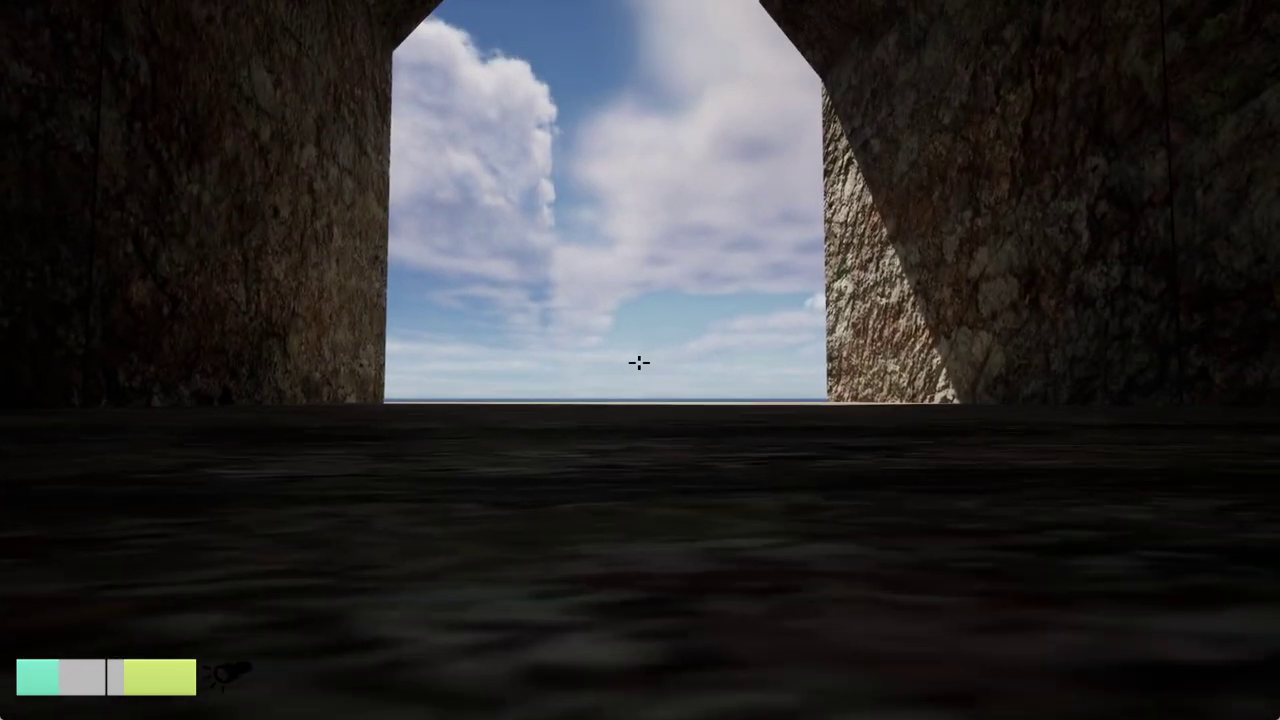
key(w)
key(w)
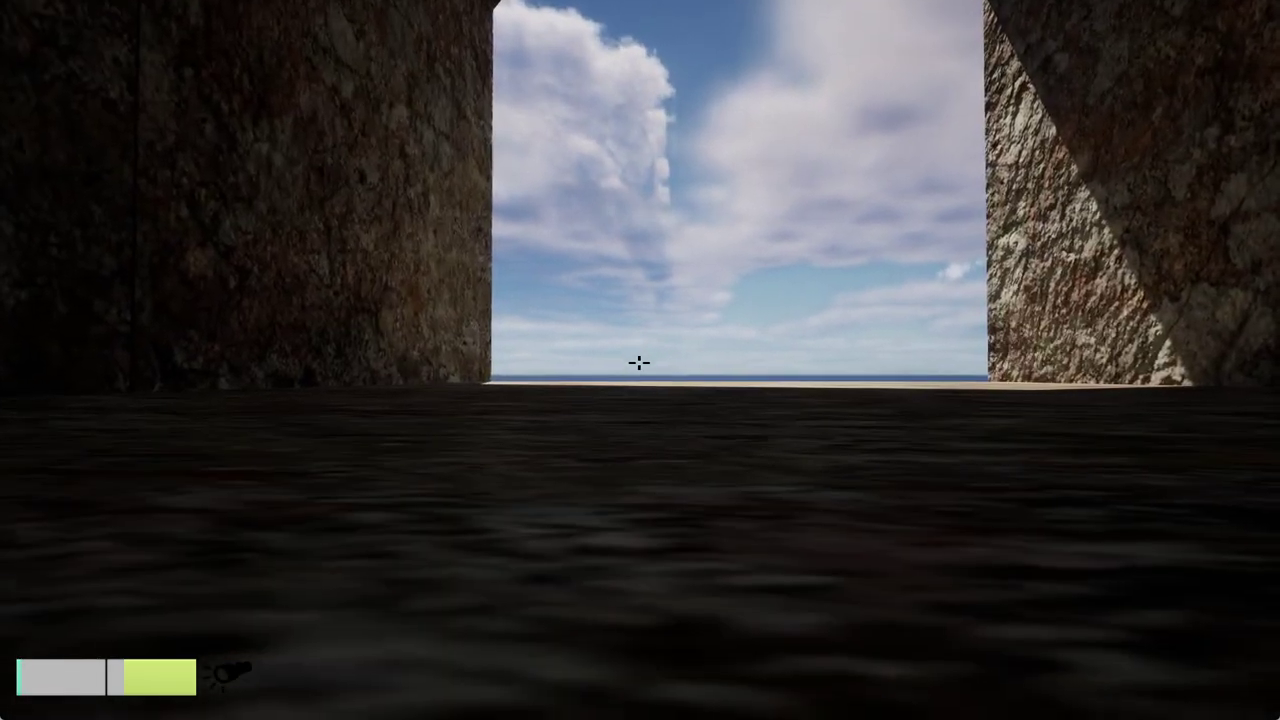
mouse_move(639, 363)
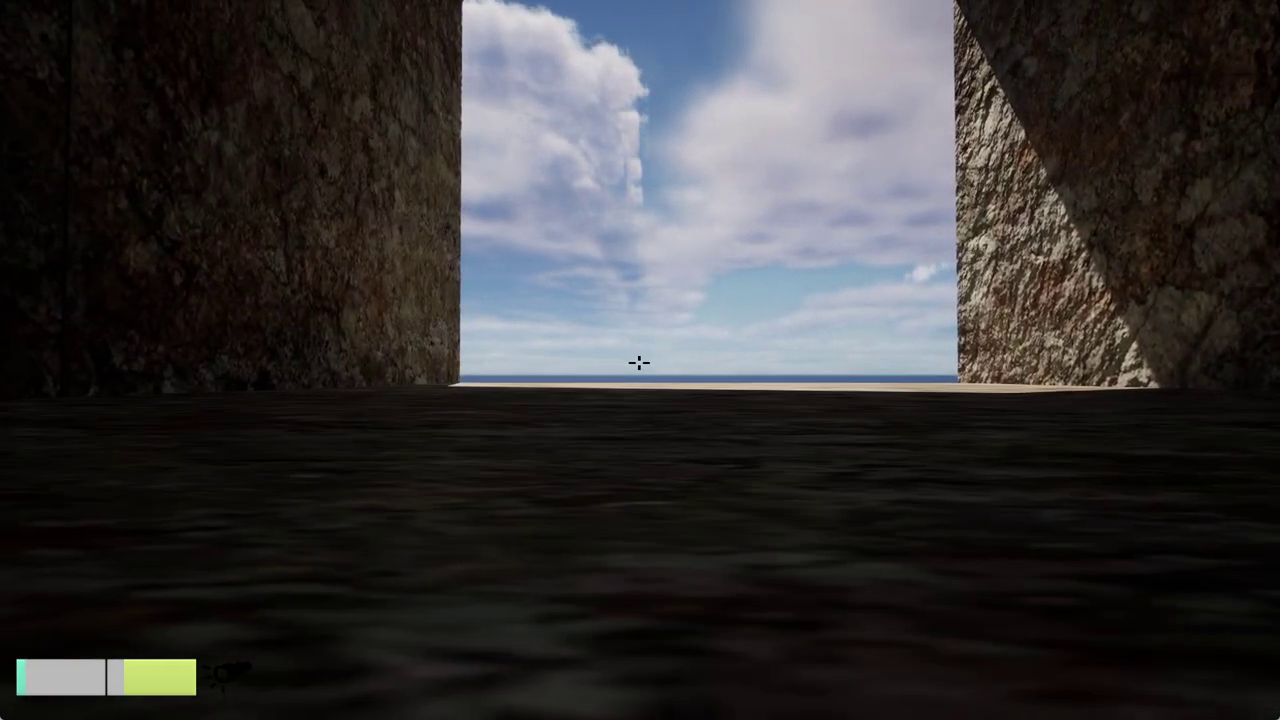
key(w)
key(w)
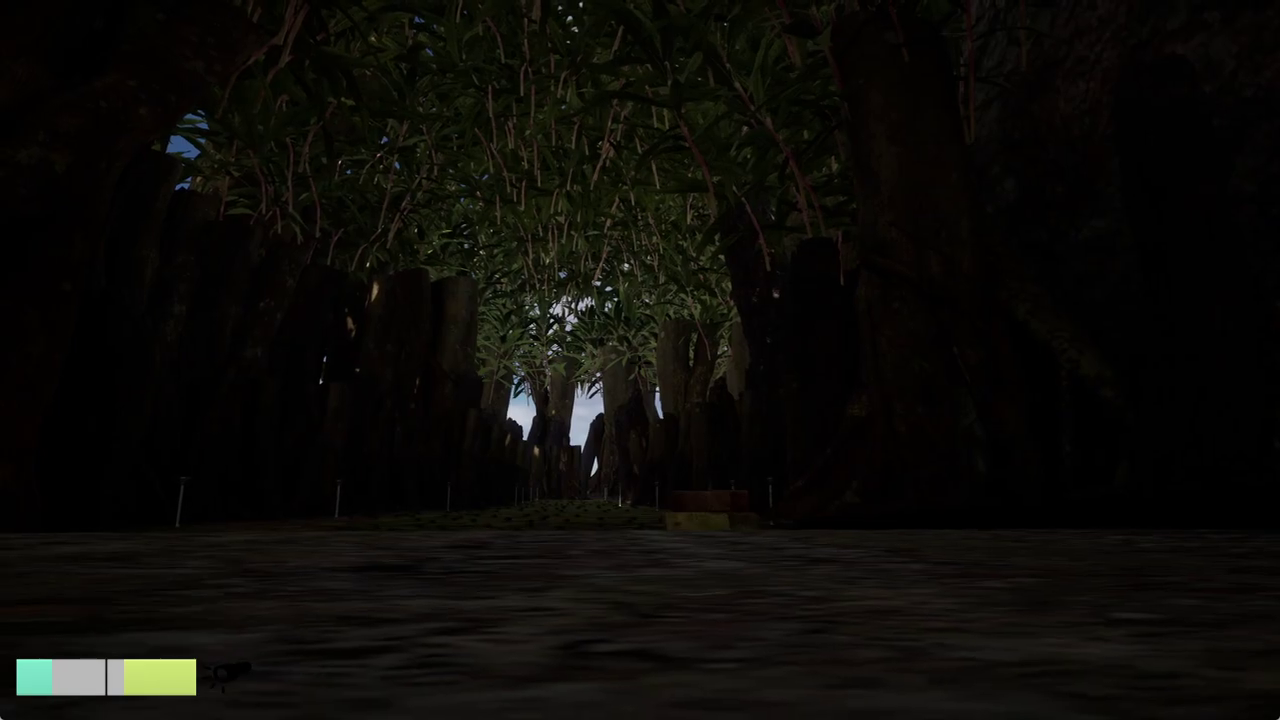
Step: Walk through the archway and out onto the sunlit stone ground facing the sea
mouse_move(639, 363)
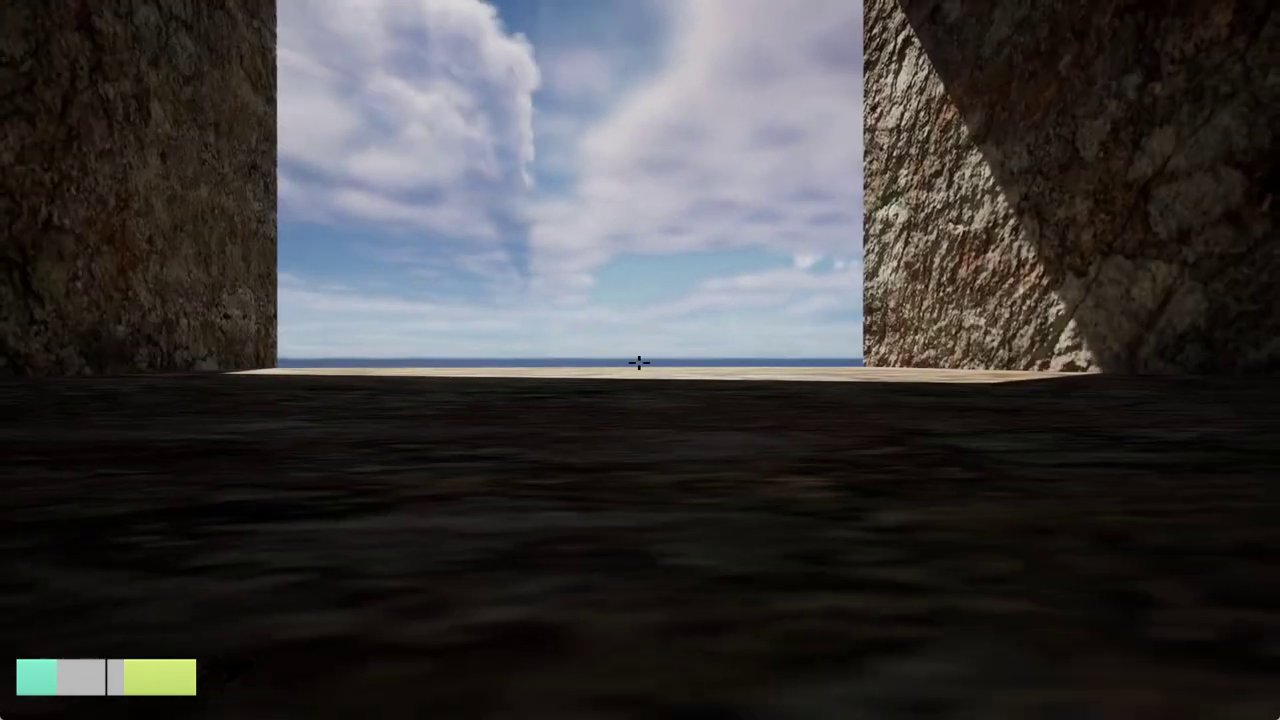
key(w)
key(w)
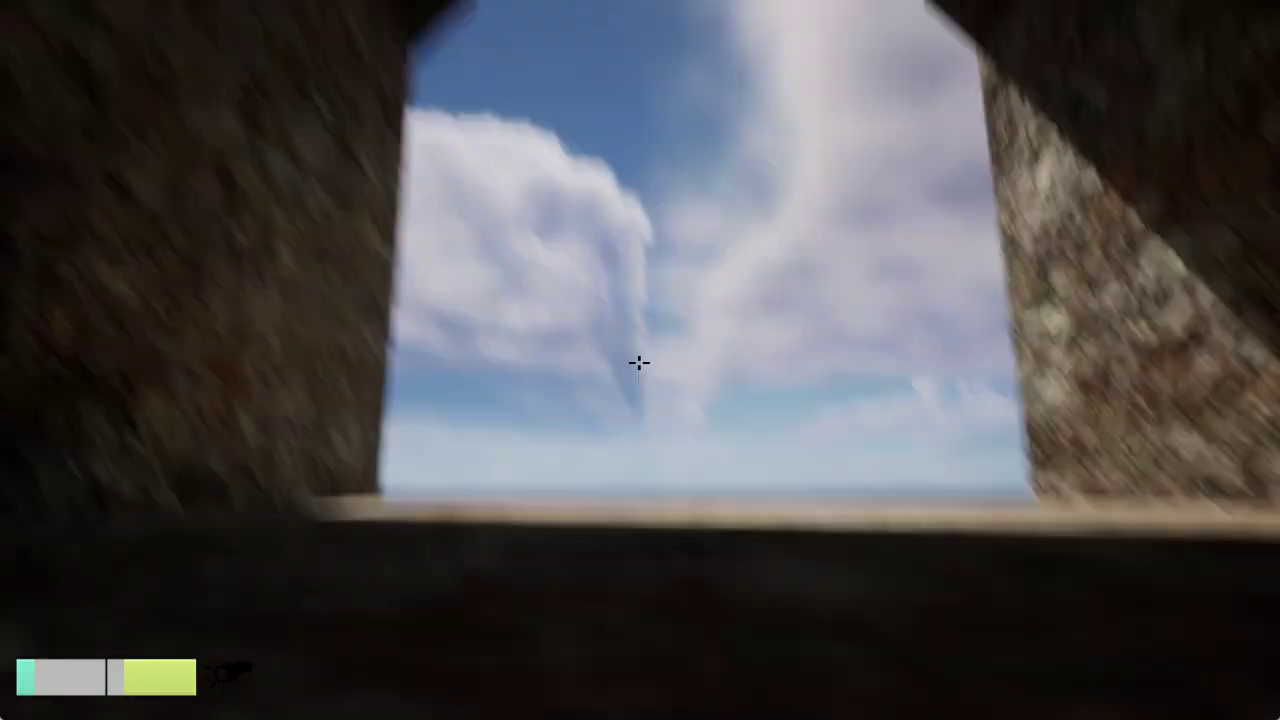
key(w)
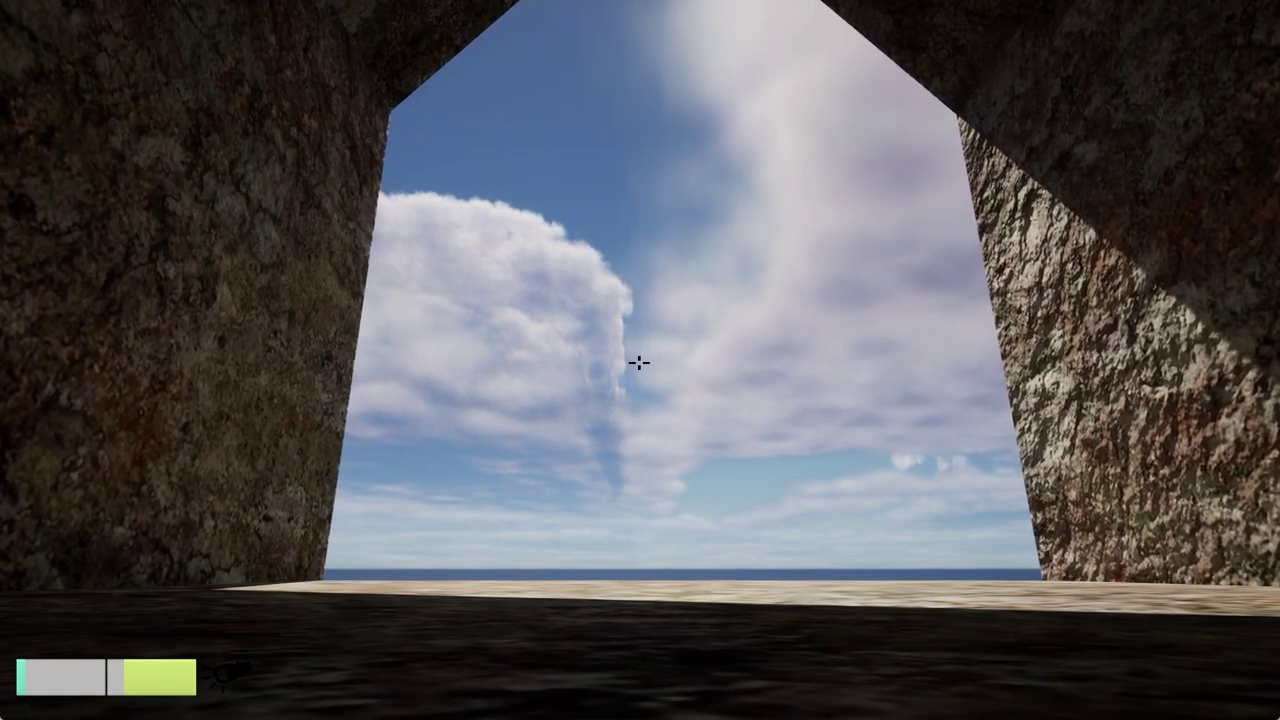
key(w)
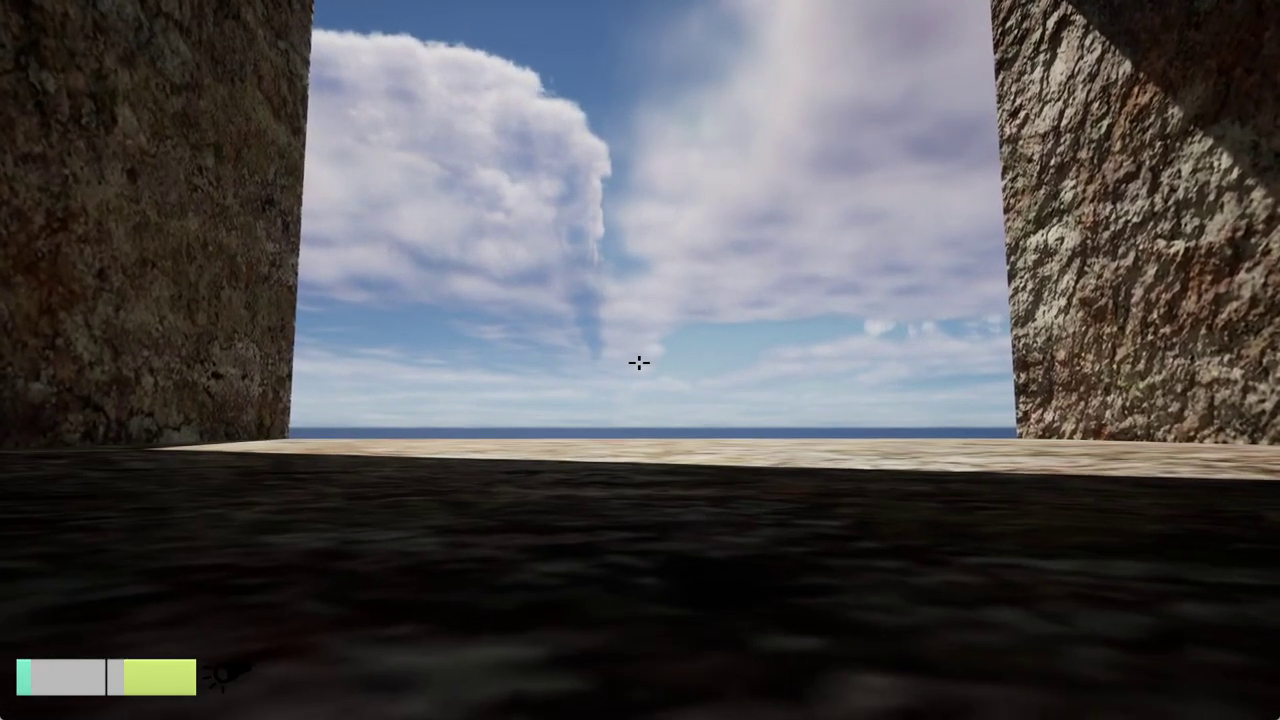
key(w)
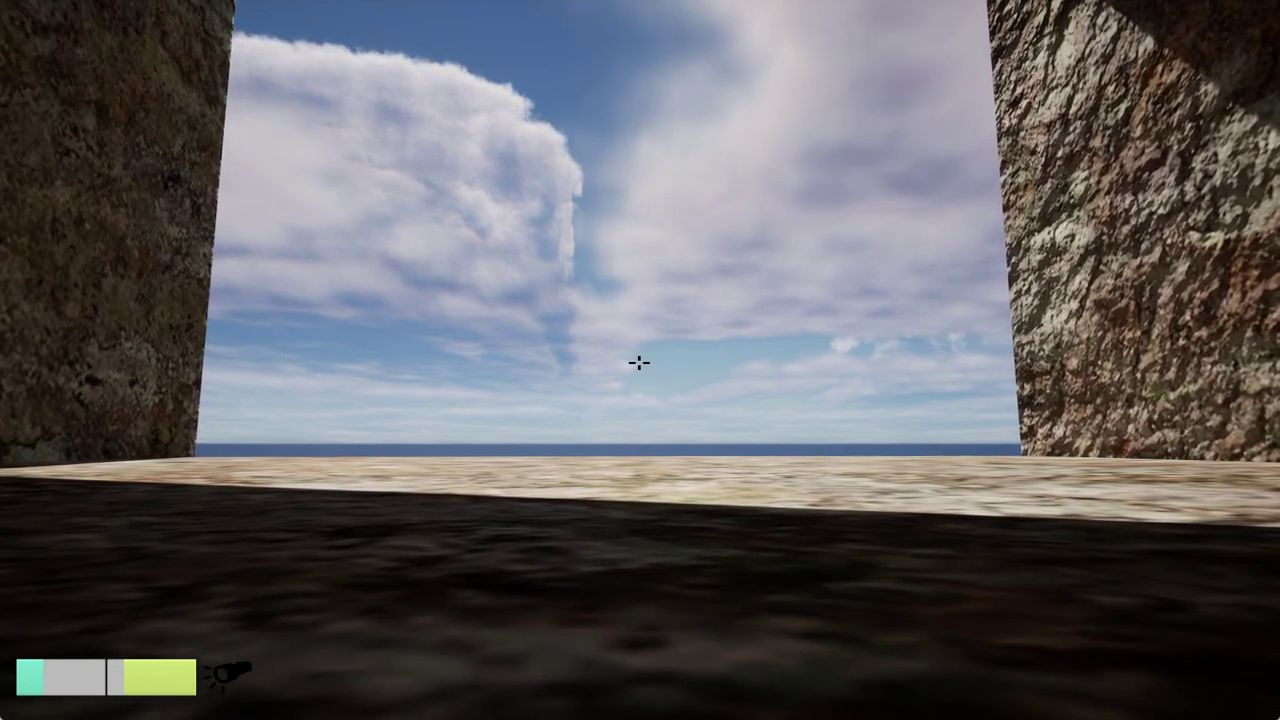
key(w)
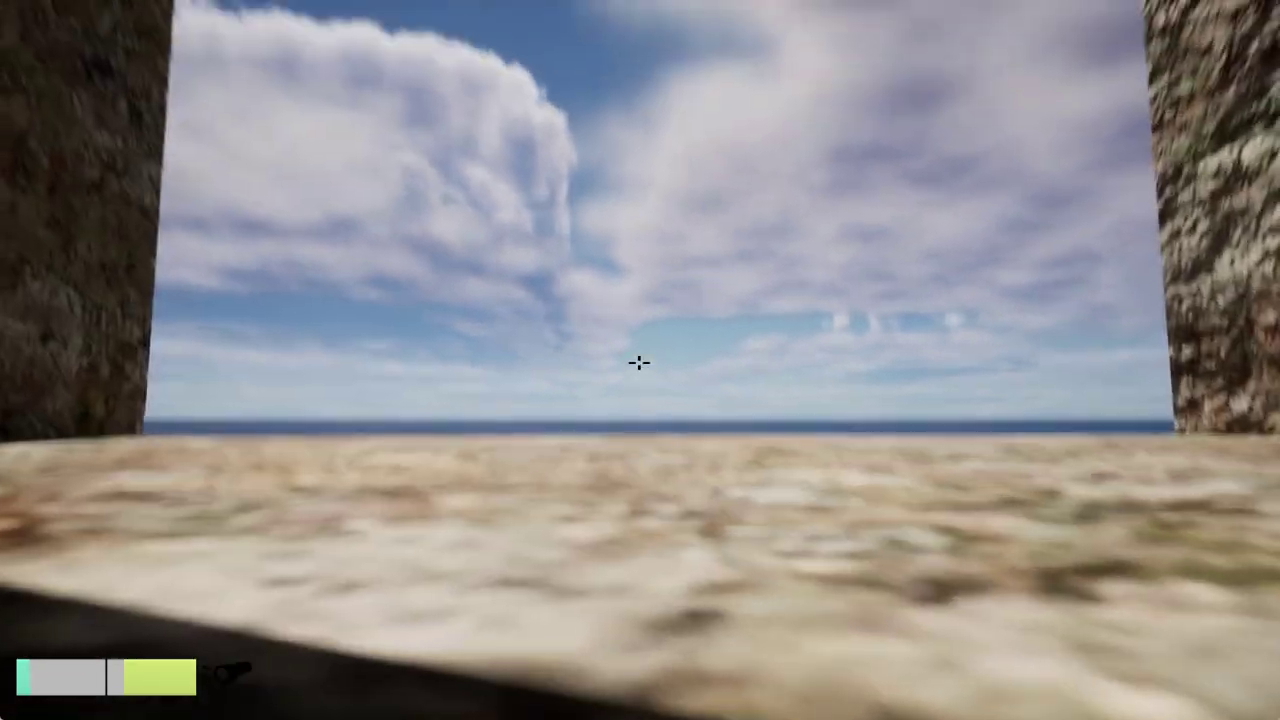
key(w)
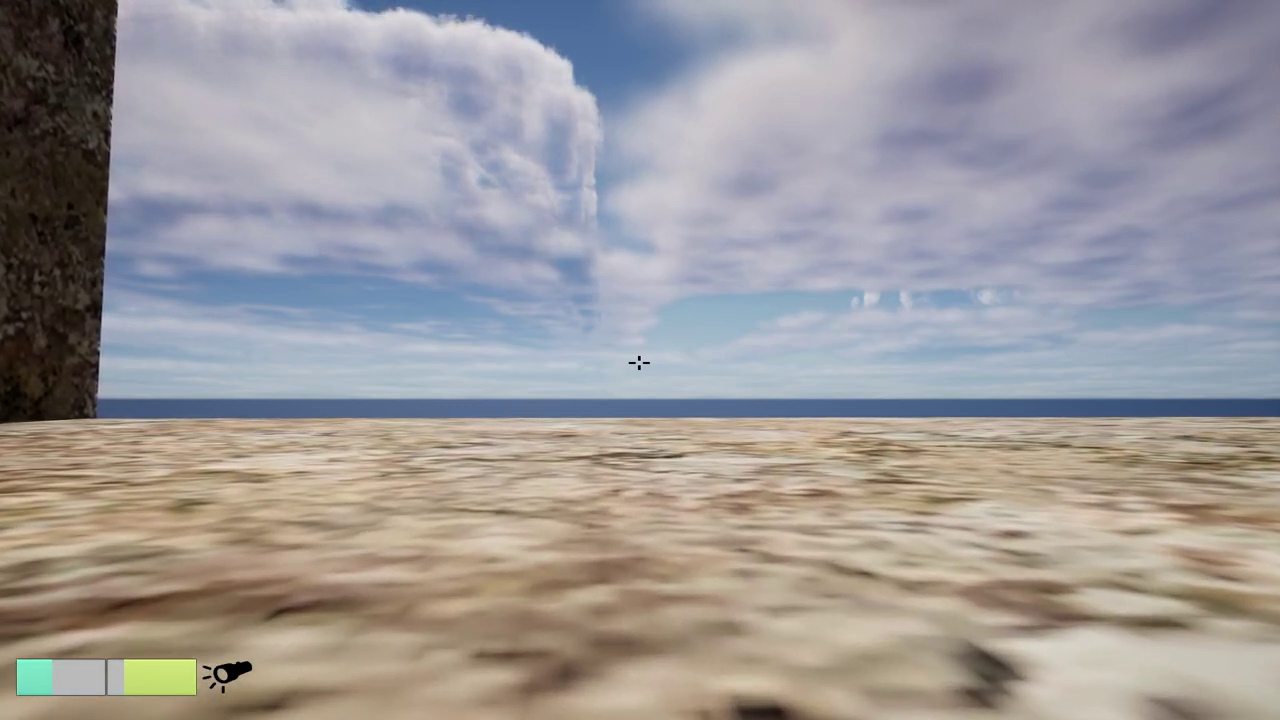
Step: Walk forward across the sunlit stone ground to its far edge overlooking the sea
key(w)
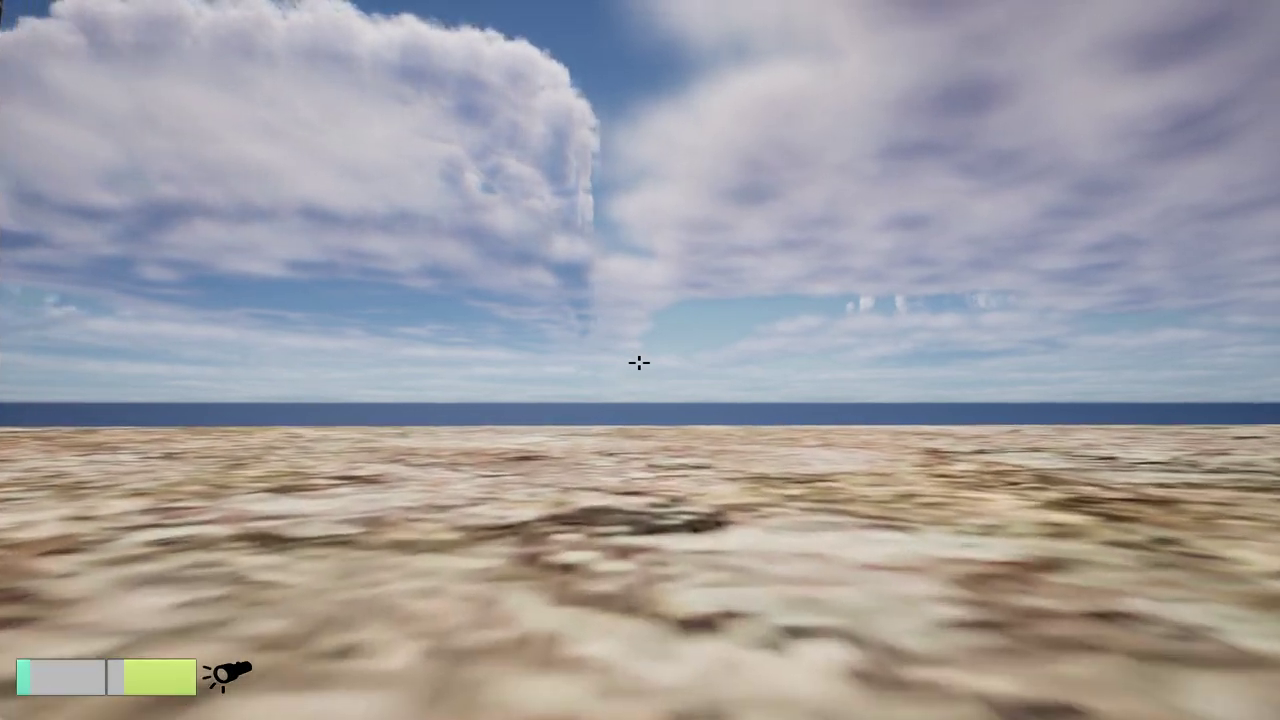
key(w)
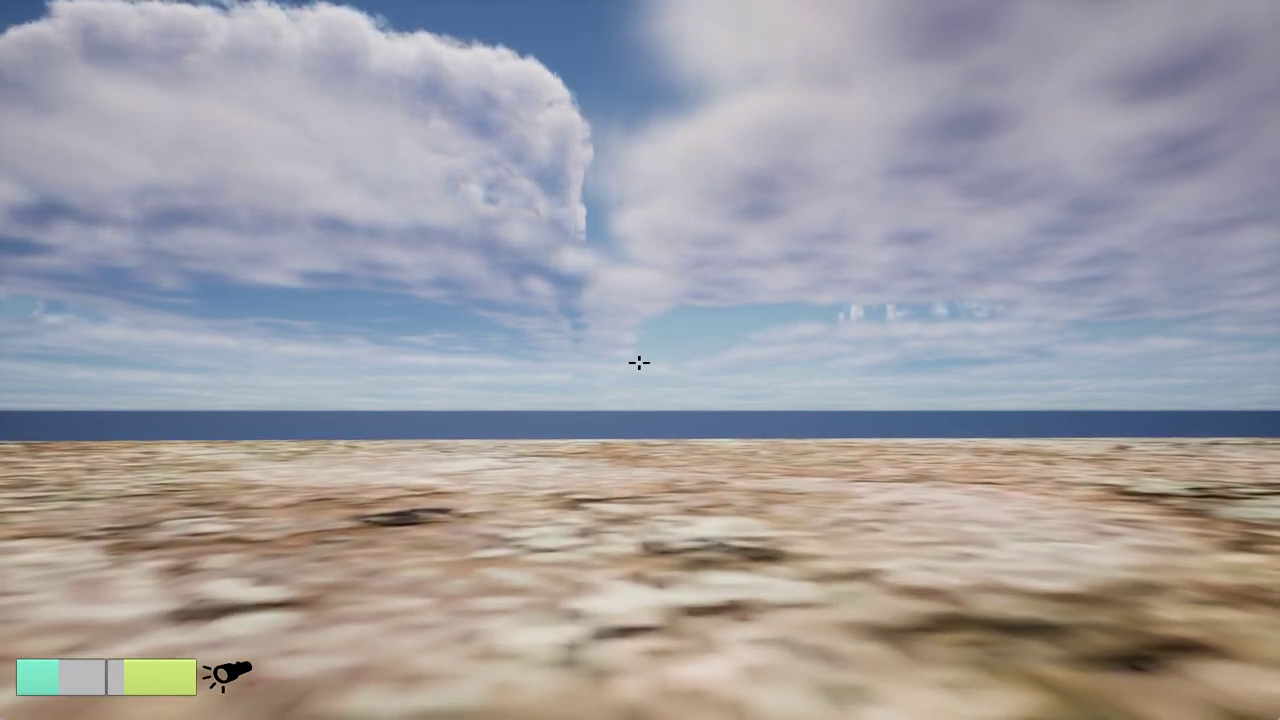
key(w)
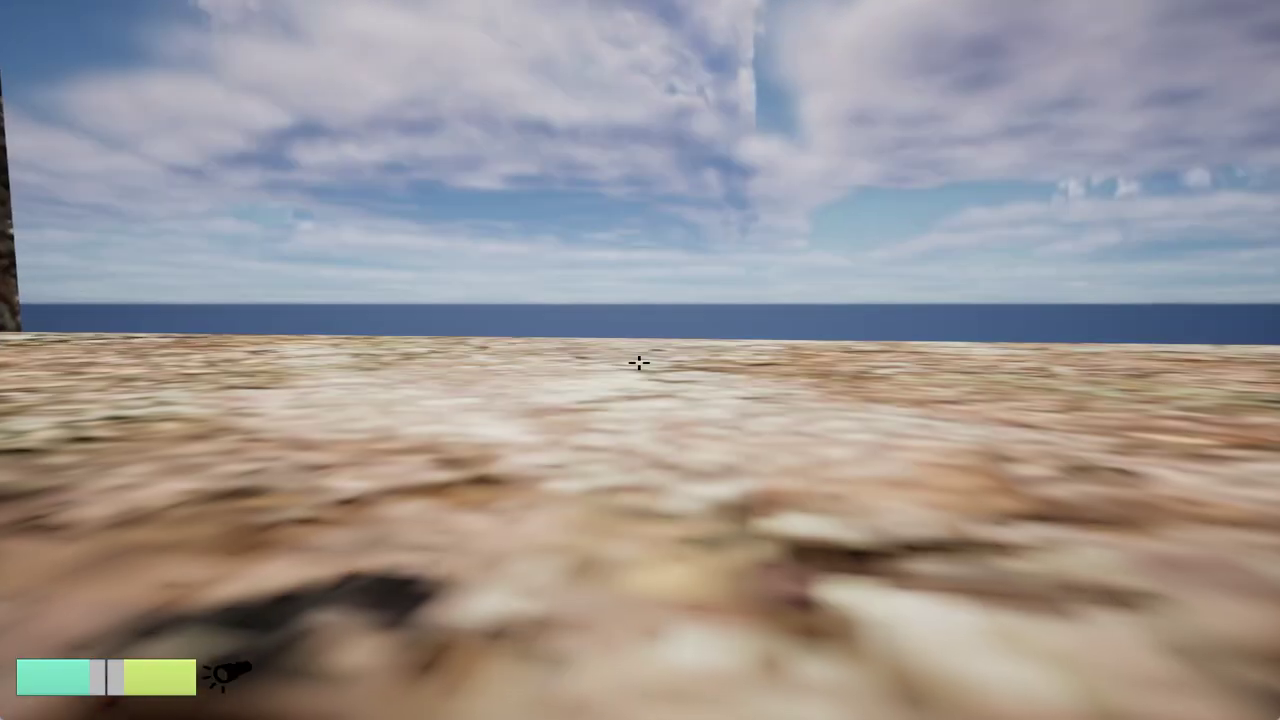
key(w)
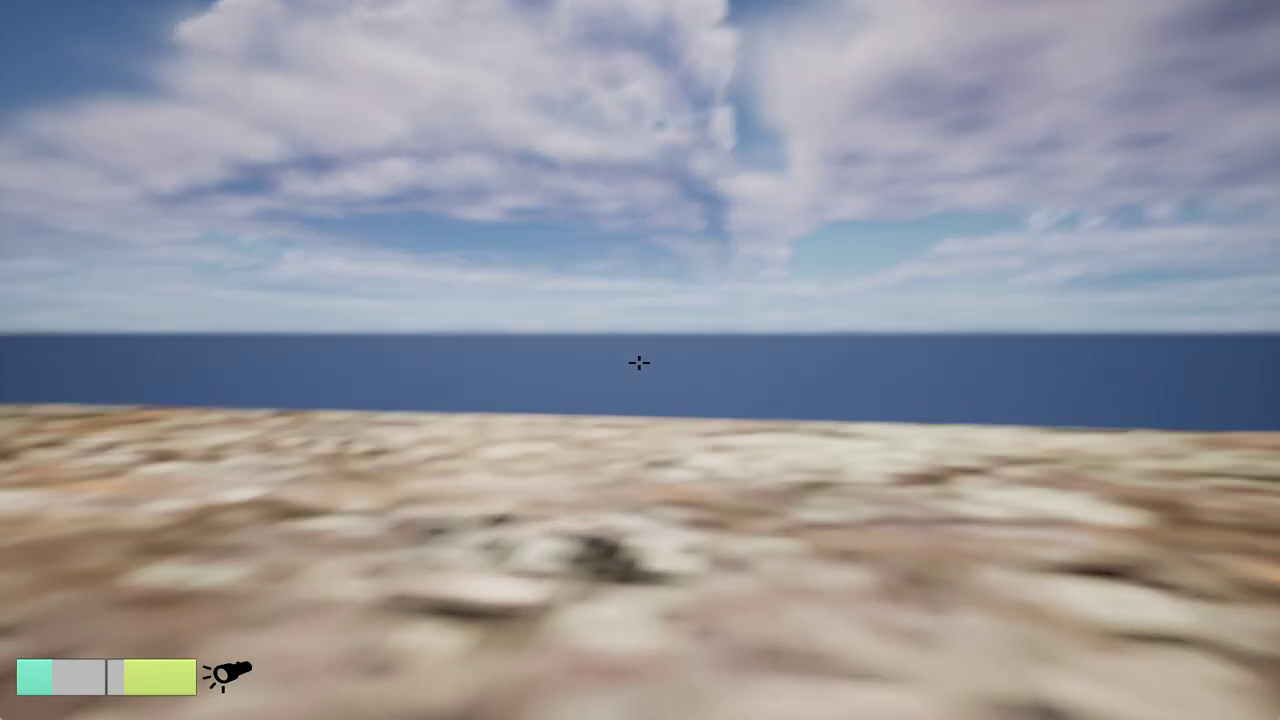
key(w)
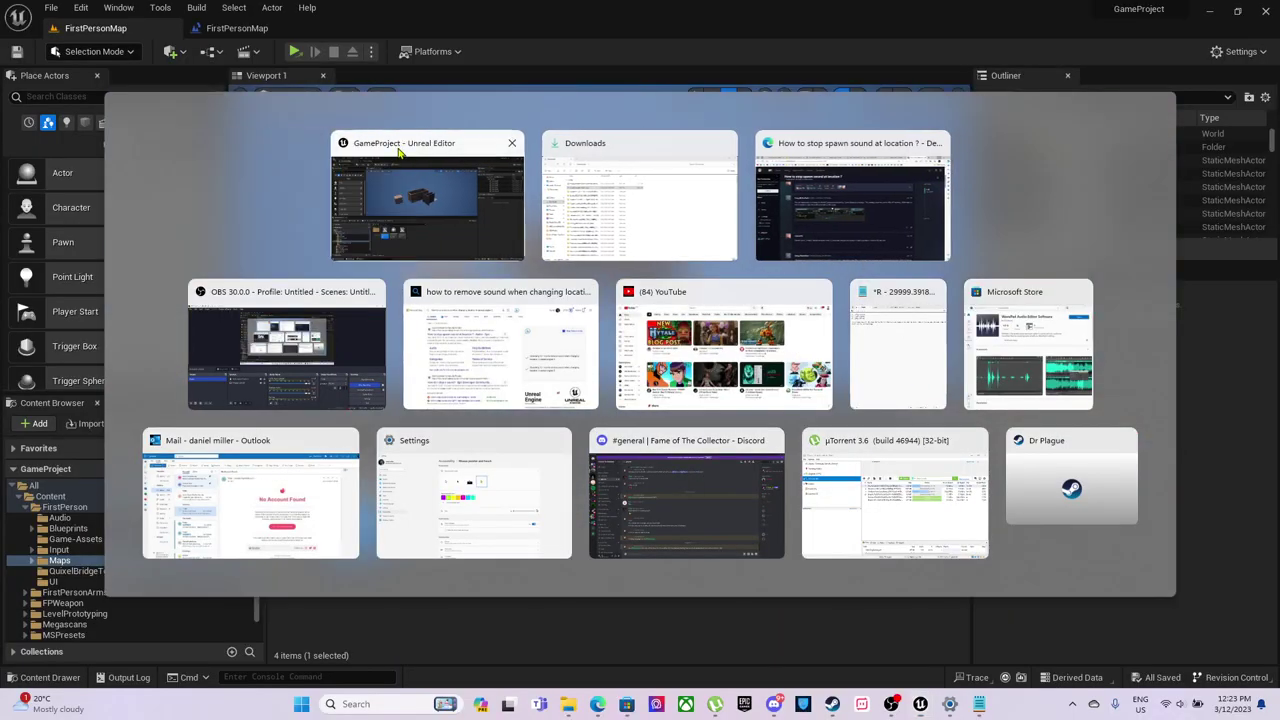
Step: Switch back to the GameProject window in Unreal Editor and save all of the project's levels and assets
click(430, 218)
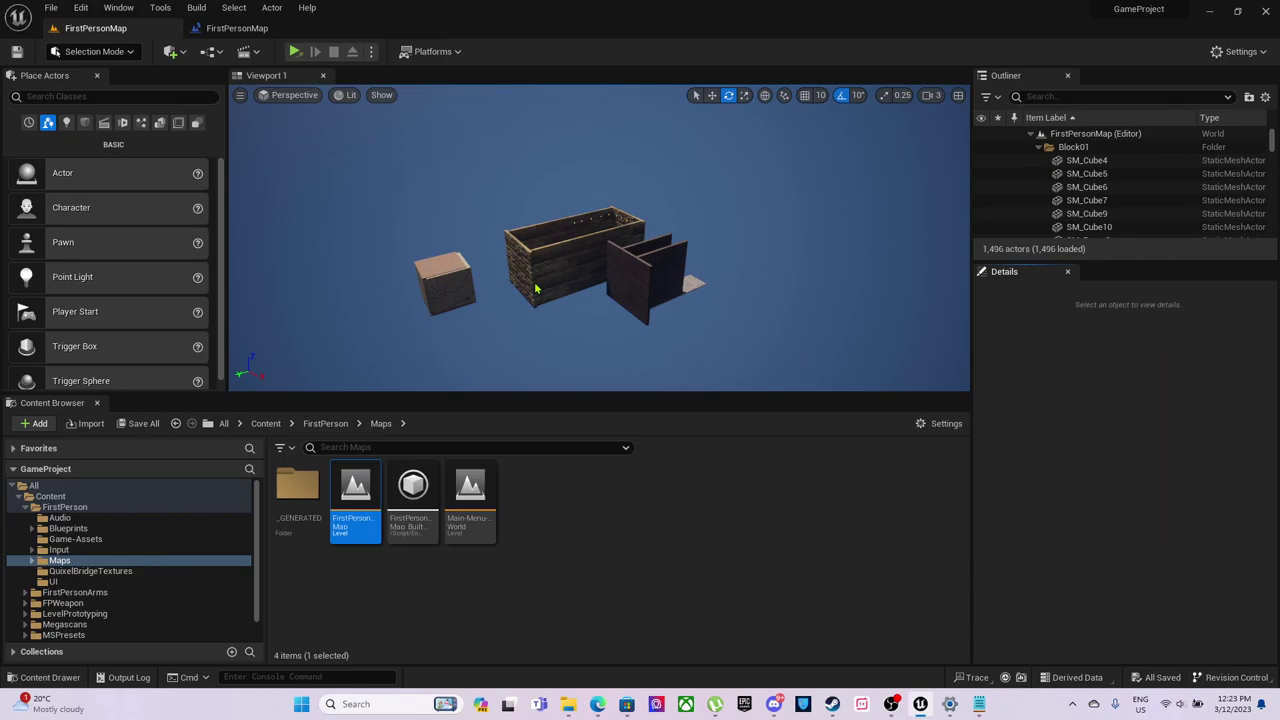
key(alt+Tab)
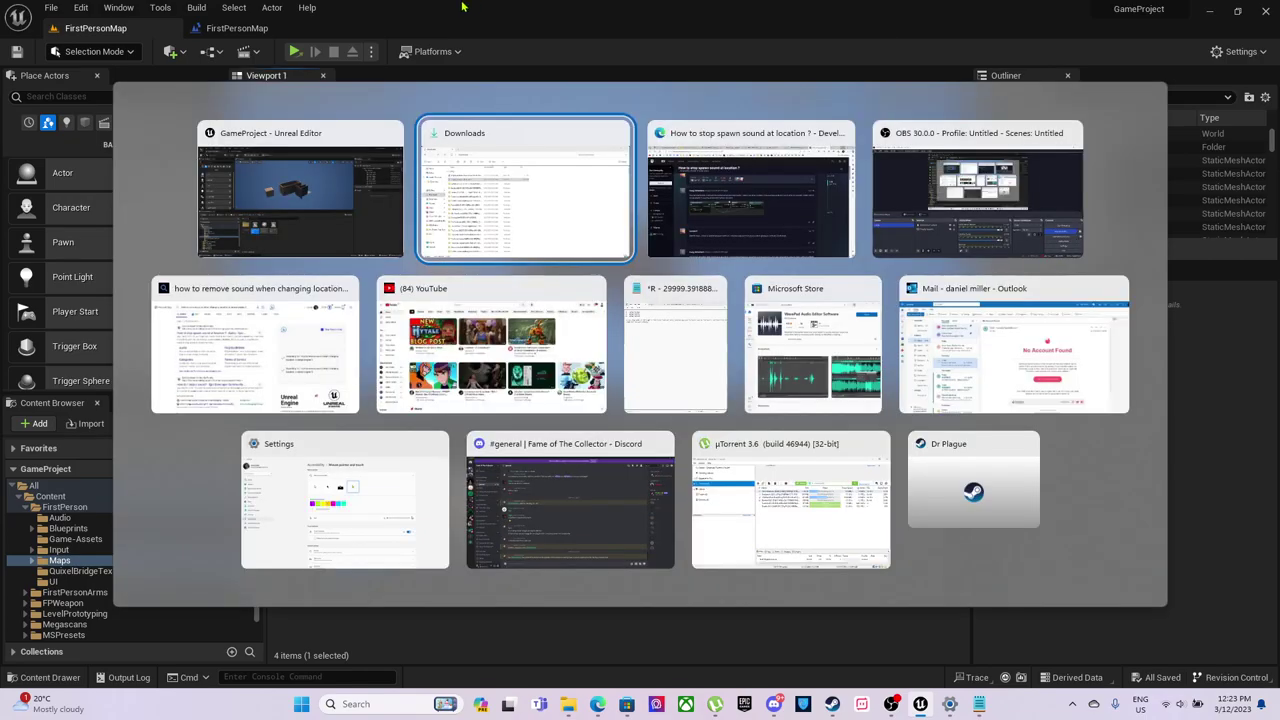
click(464, 6)
click(51, 8)
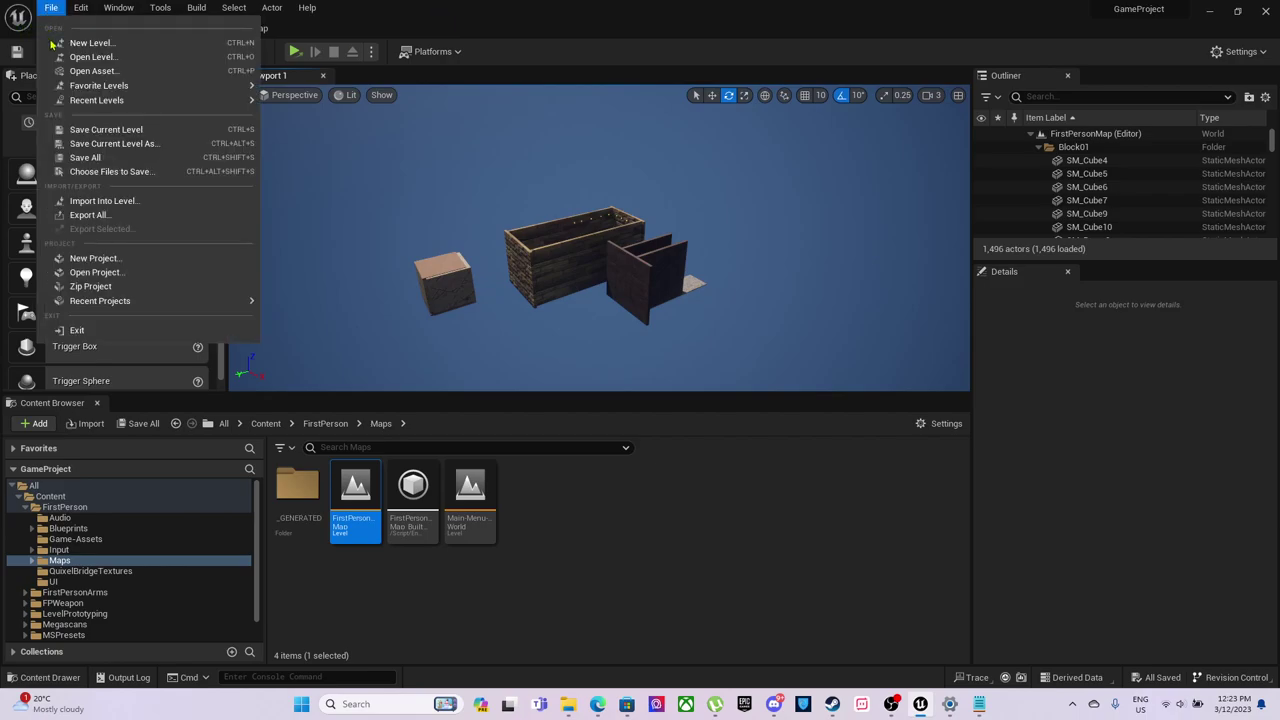
click(88, 156)
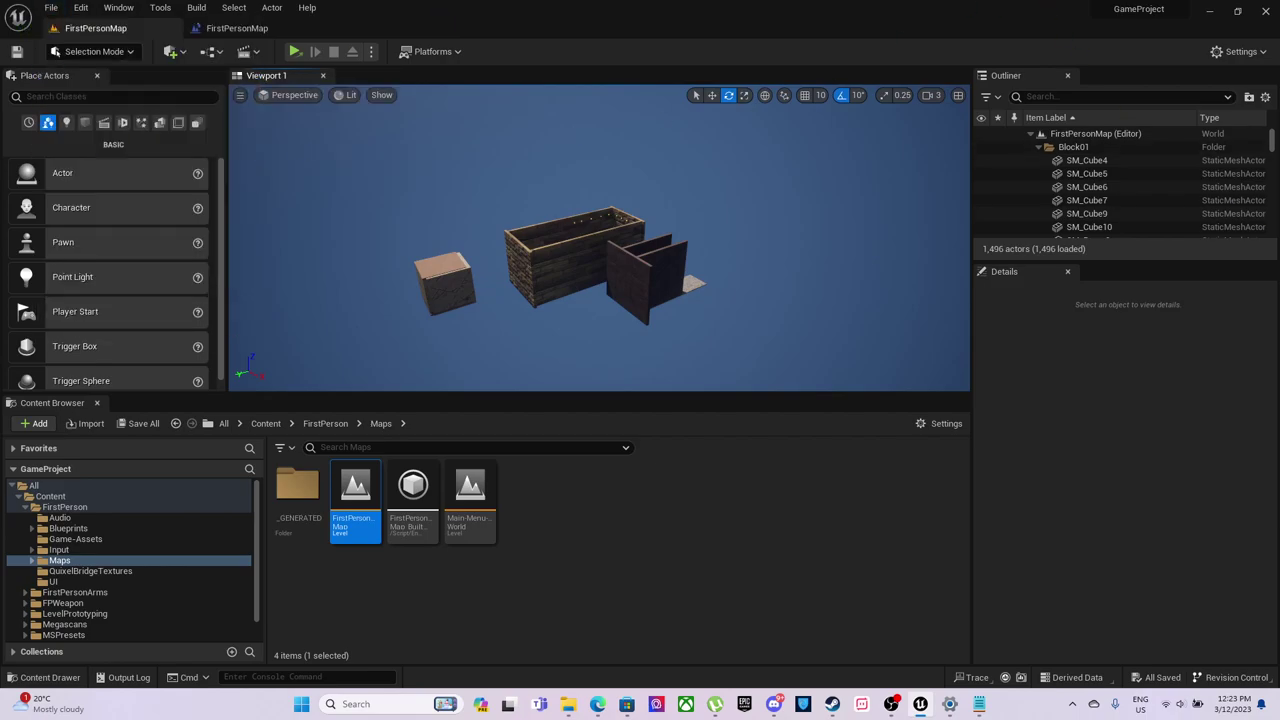